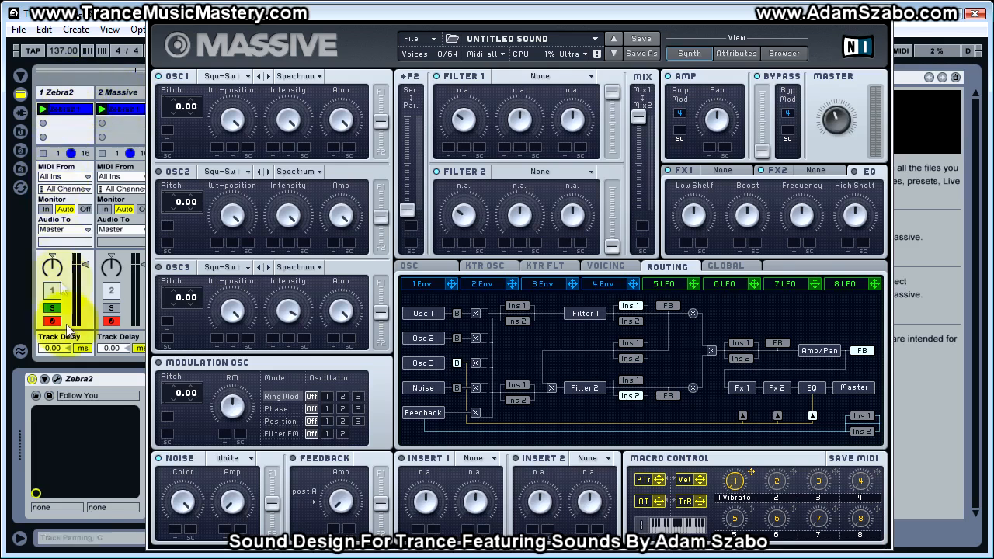
Open the Zebra2 patch and disable its EQ1, EQ2 and Rev1 effects plus VCF1, OSC3 and OSC2, leaving only OSC1 active.
click(57, 380)
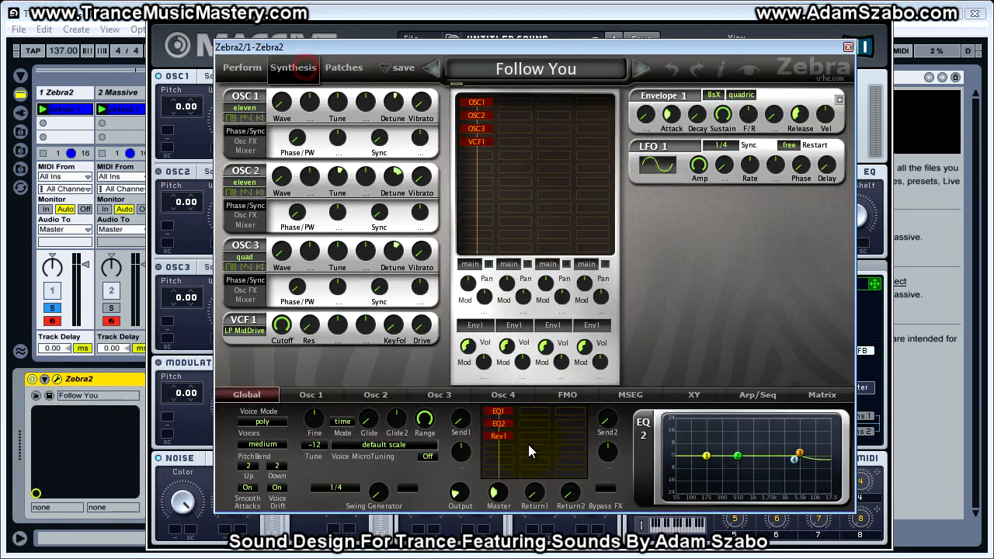
click(500, 438)
click(498, 412)
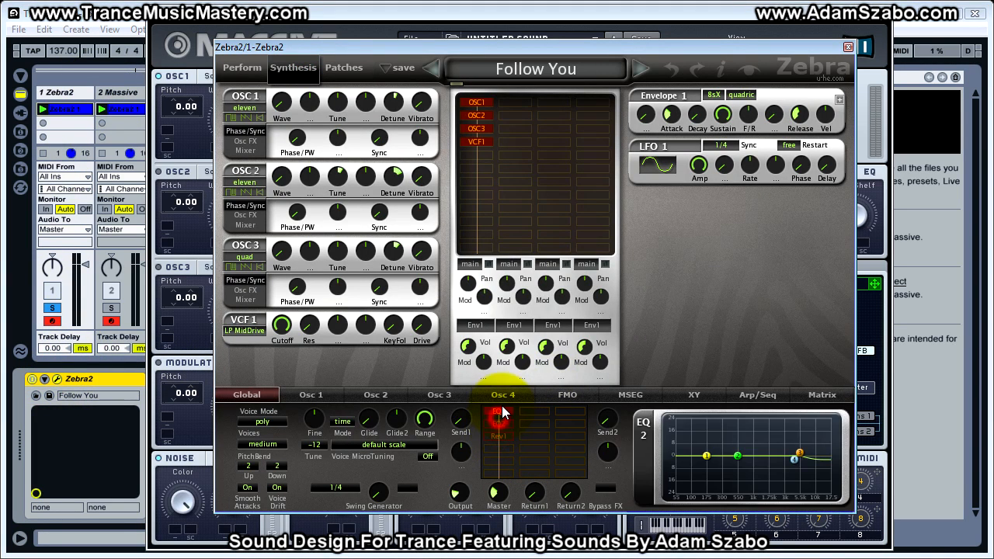
double_click(476, 143)
double_click(476, 130)
double_click(476, 115)
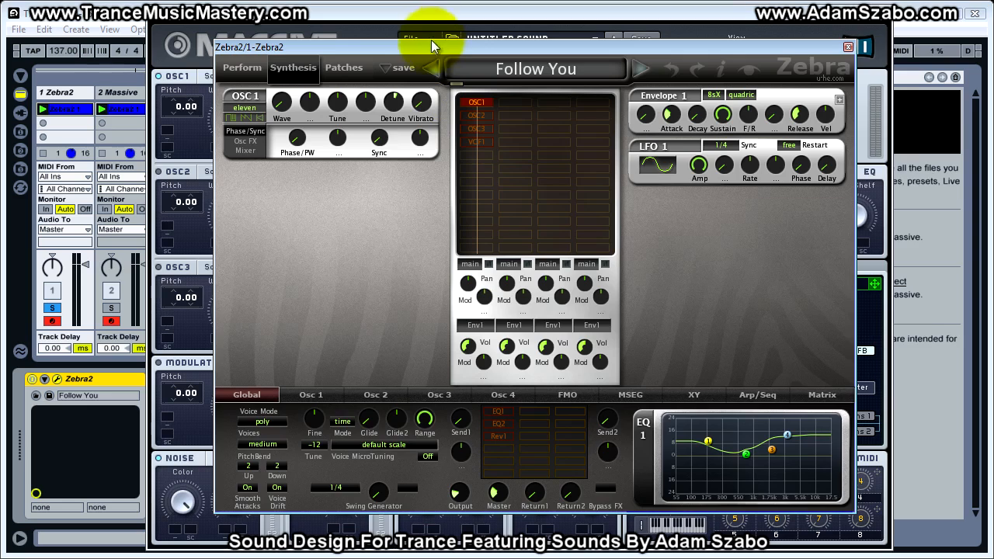
Review OSC1's mixer settings and Envelope 1 in Zebra2, and move its window aside to reveal Massive.
drag(433, 44, 499, 67)
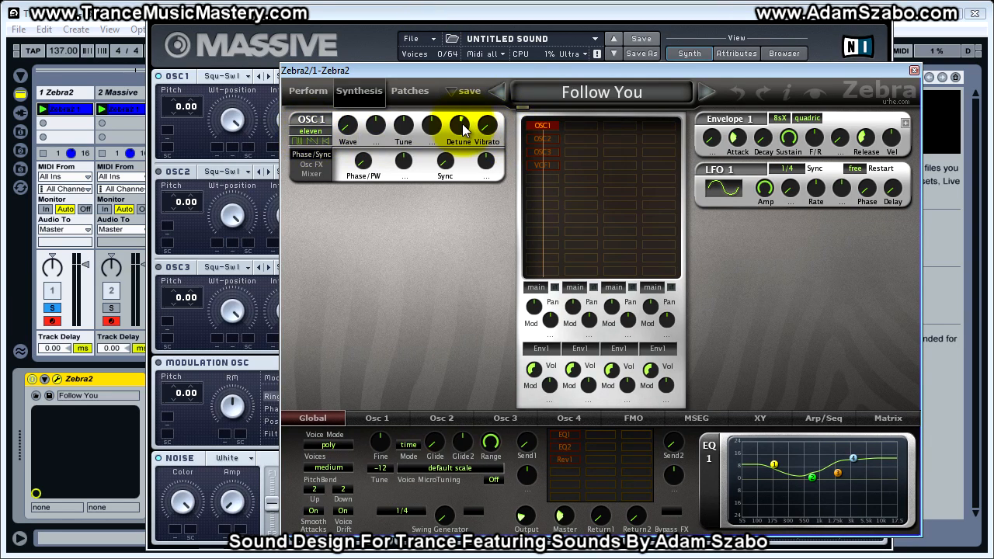
click(311, 174)
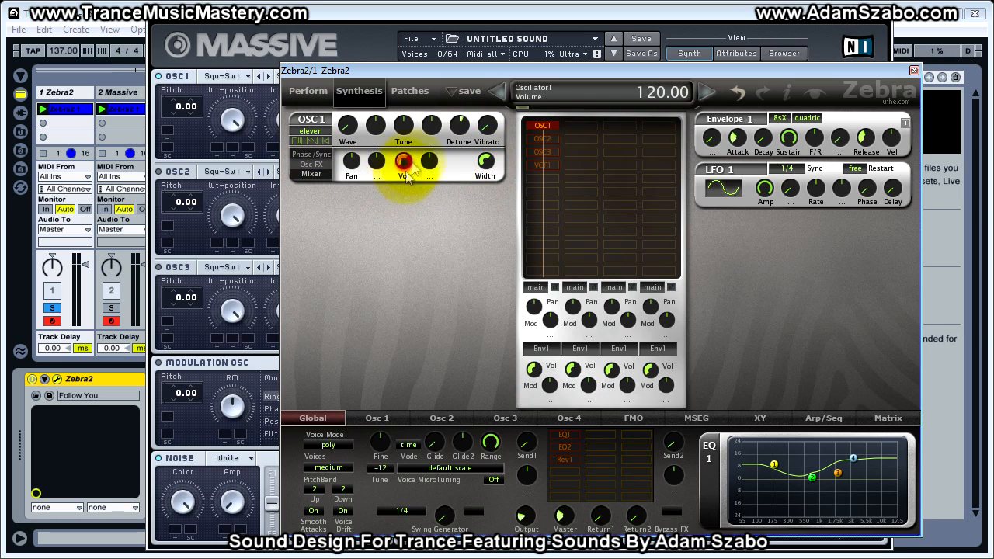
drag(399, 68, 427, 66)
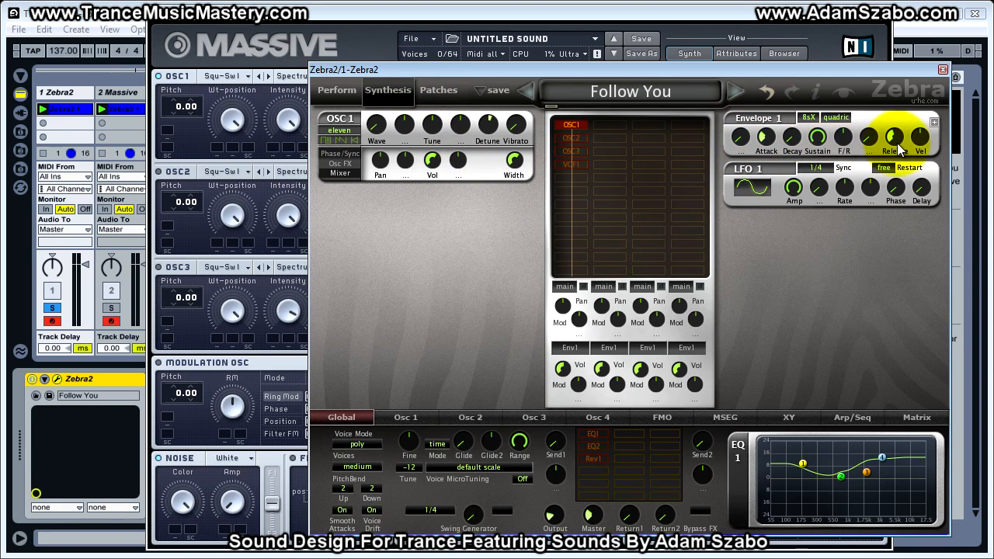
click(659, 62)
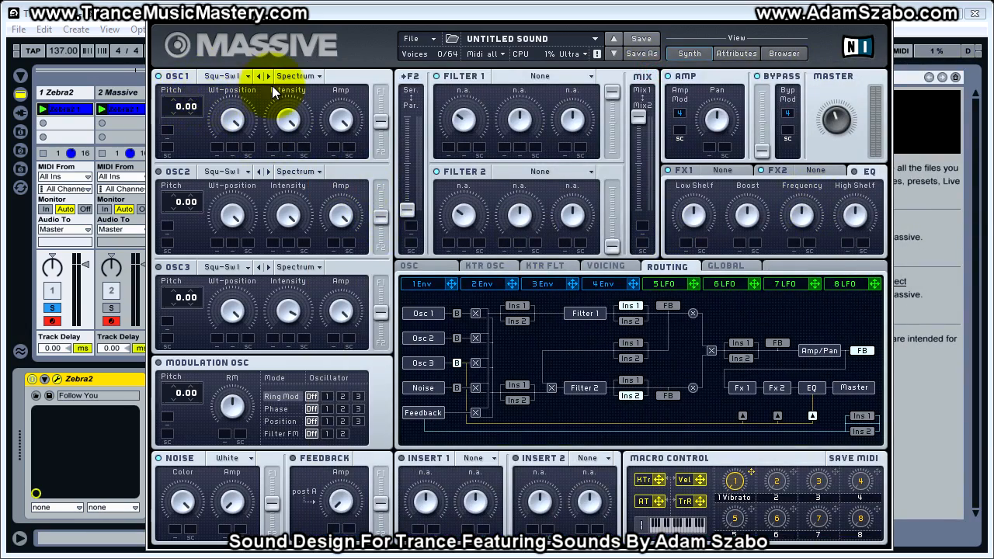
Set Massive's OSC1 wavetable to Pulse-Saw PWM and keep its position and amp knobs fully up.
click(233, 76)
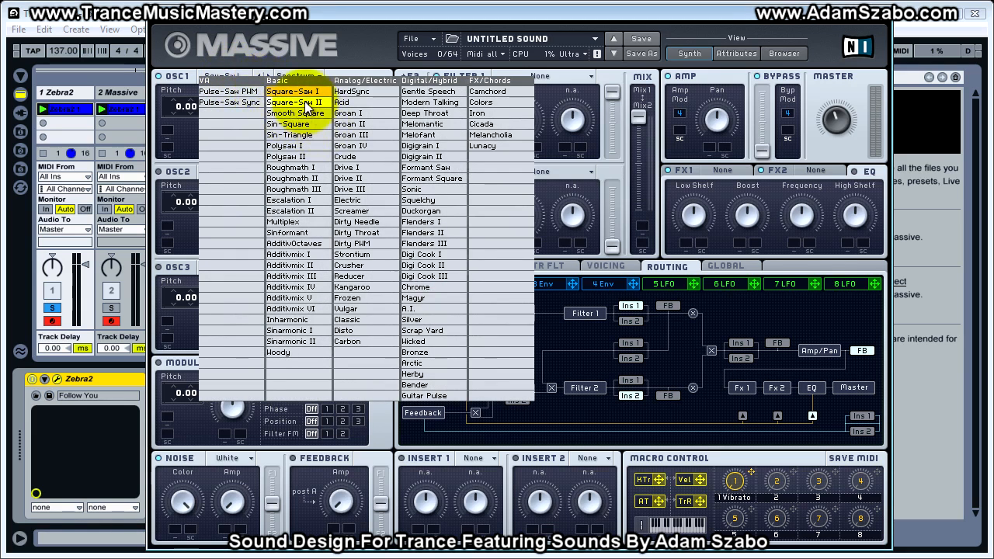
click(233, 91)
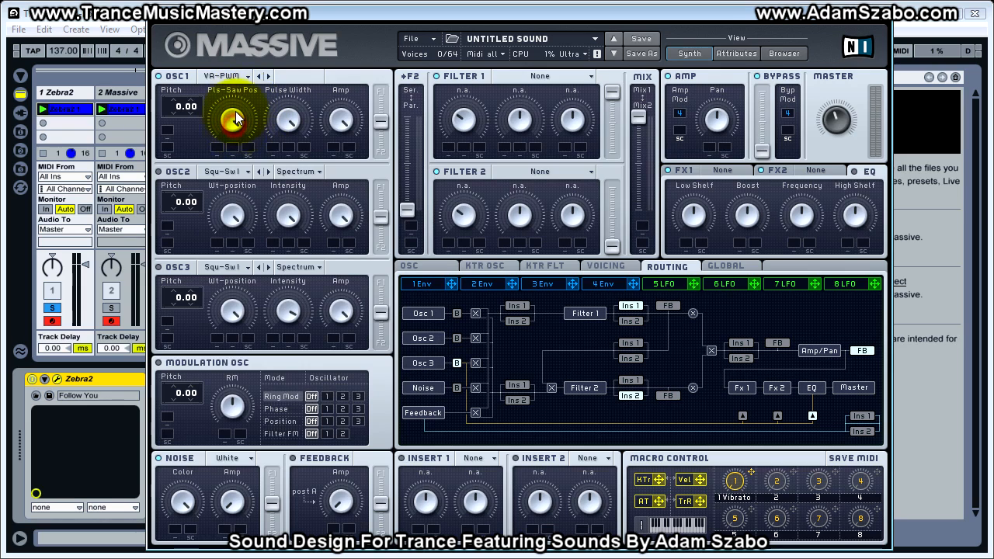
drag(341, 119, 343, 100)
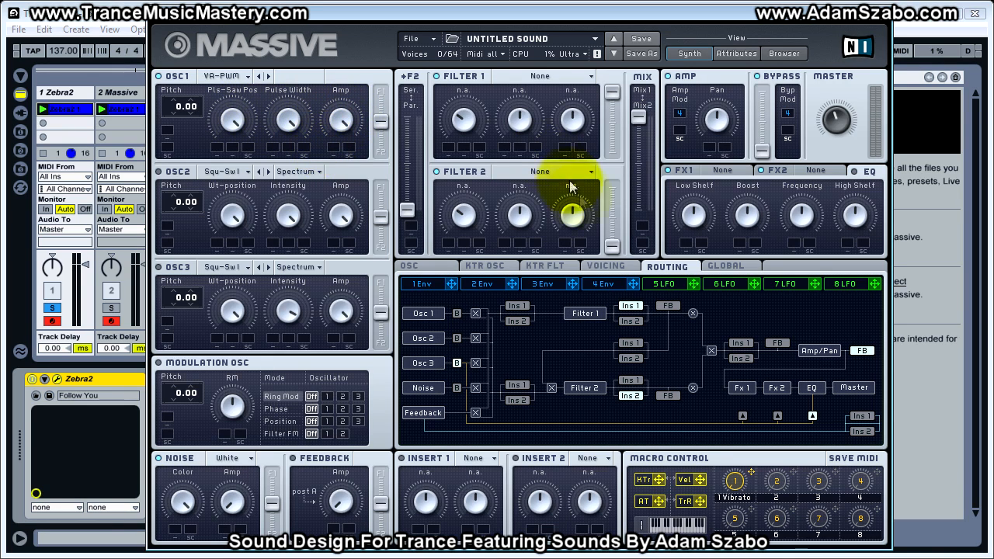
Compare Massive's global tune with the Tune setting of the Zebra2 patch.
click(728, 266)
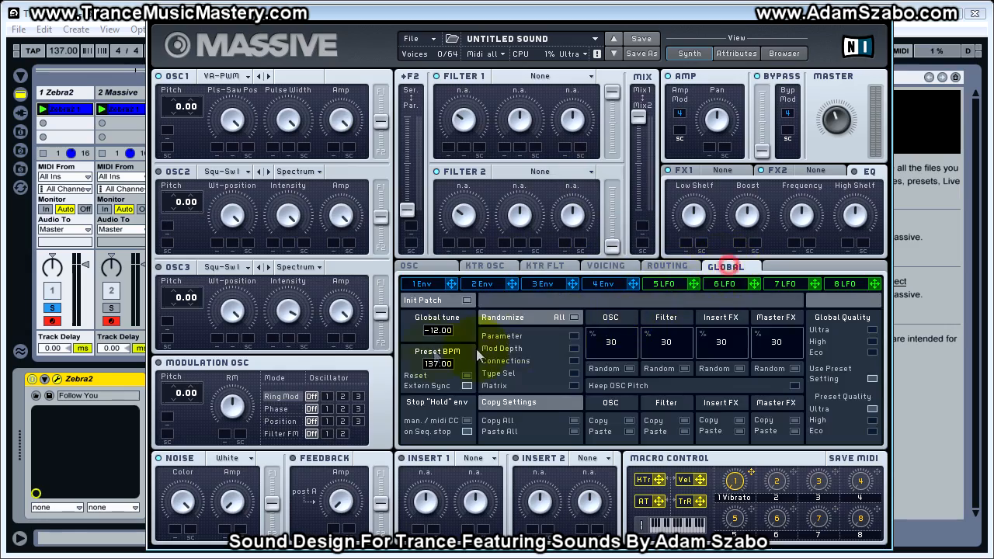
drag(437, 333, 437, 330)
drag(993, 101, 611, 63)
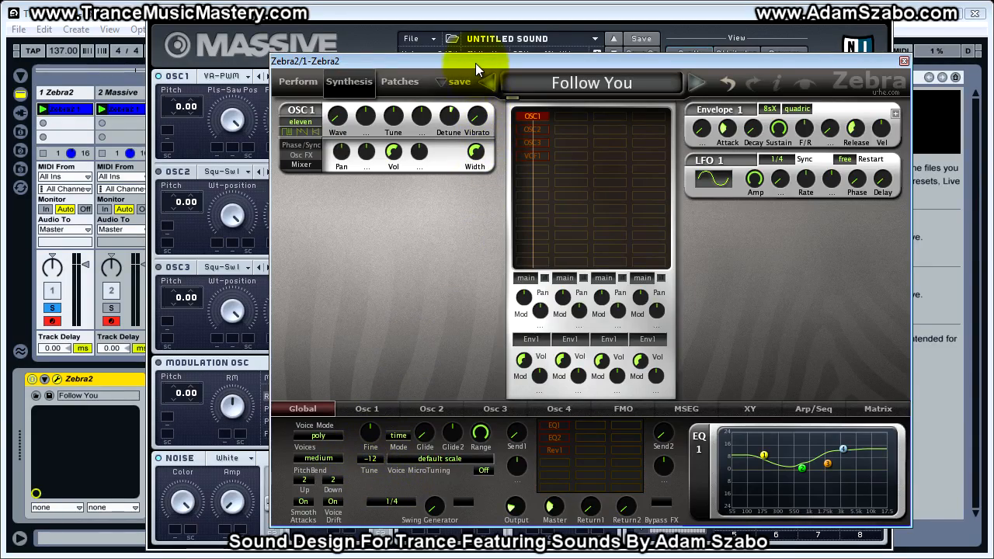
drag(476, 63, 993, 93)
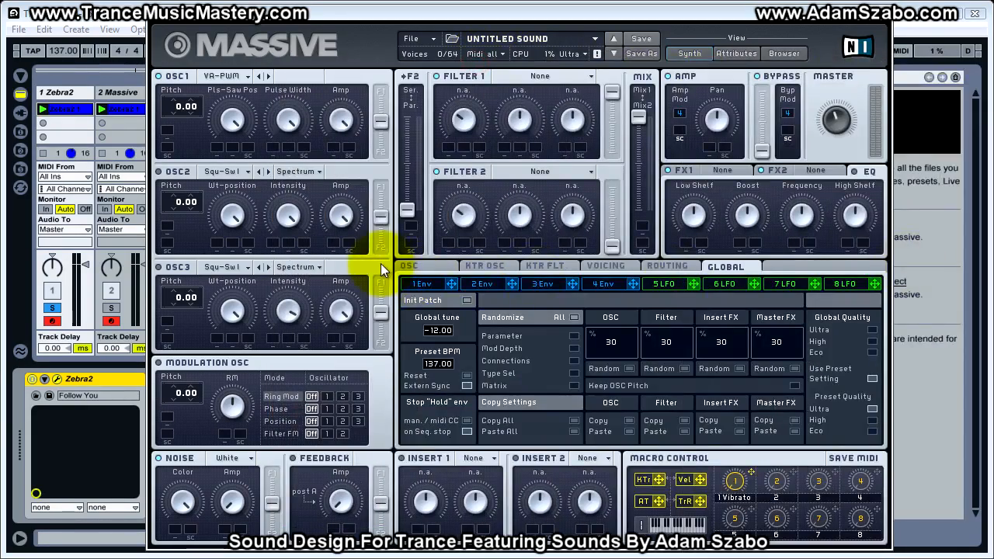
Set Massive's unisono to 11 voices and turn on the Pitch Cutoff spread.
click(606, 265)
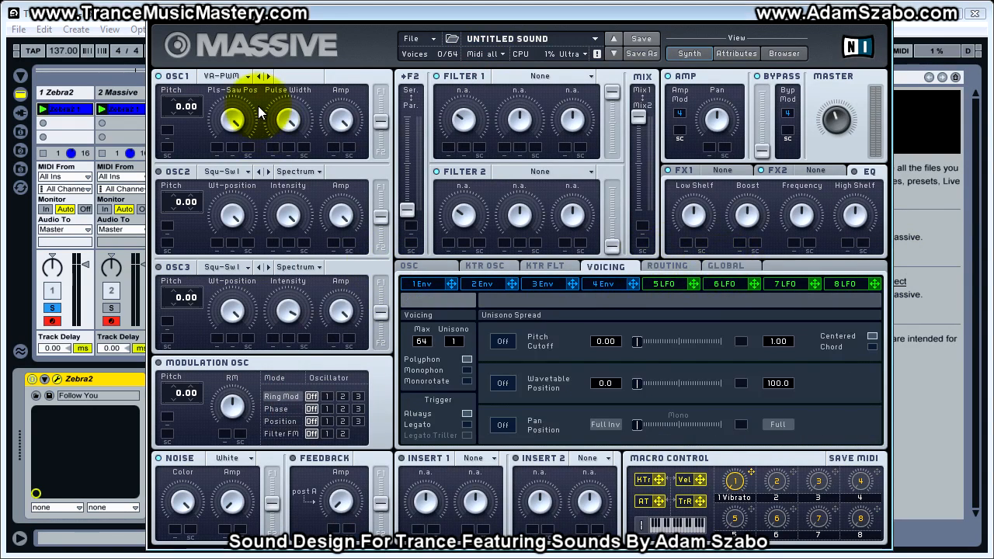
drag(454, 343, 456, 305)
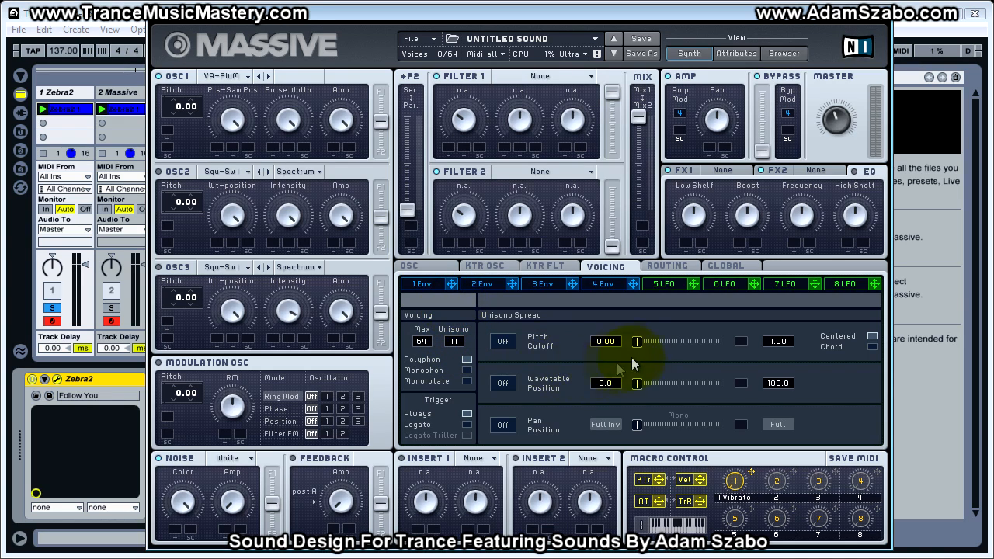
mouse_move(644, 343)
mouse_down()
mouse_move(658, 343)
mouse_move(646, 343)
mouse_up()
click(503, 341)
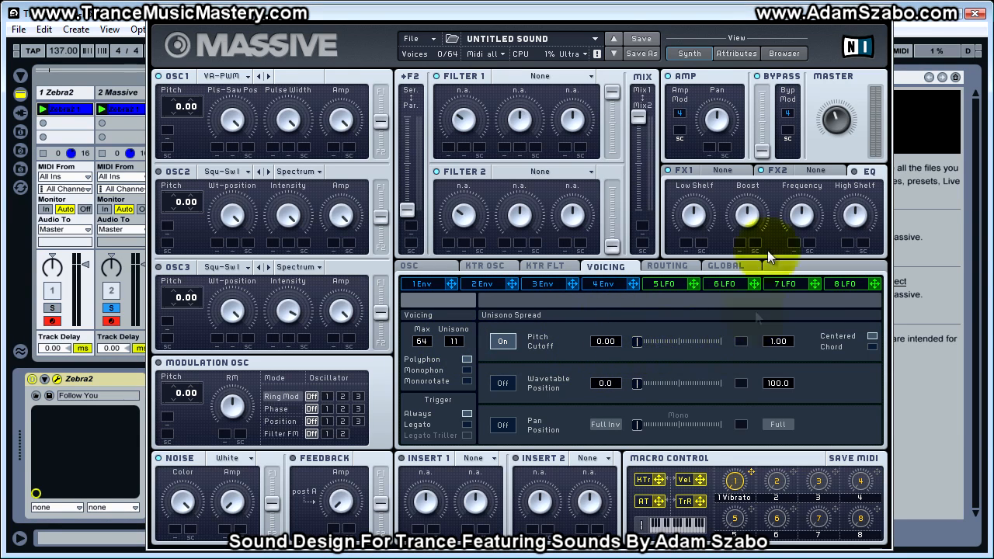
Lower Massive's master volume during playback and match its level to Zebra2 by alternating the soloed track.
mouse_move(835, 119)
mouse_down()
mouse_move(836, 210)
mouse_move(840, 123)
mouse_up()
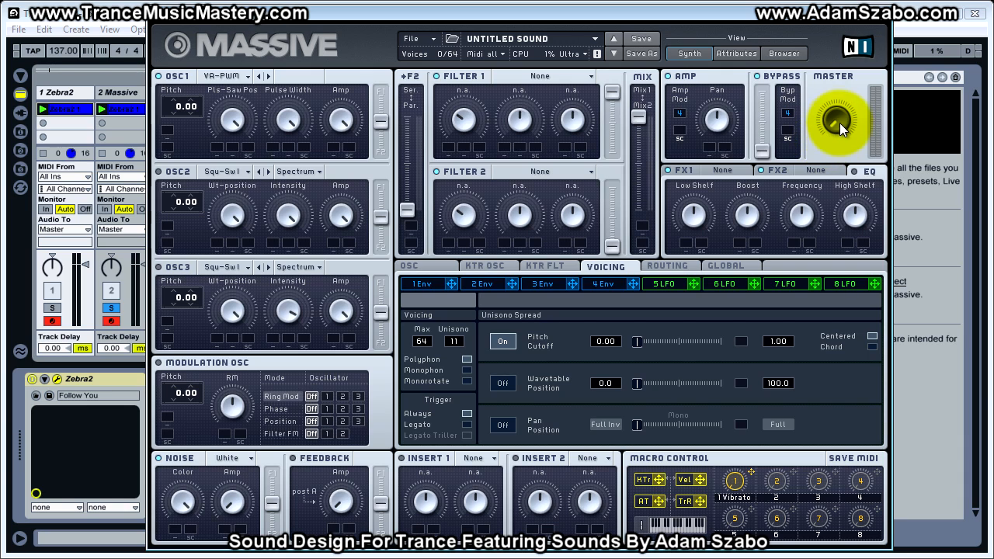
drag(840, 126, 838, 114)
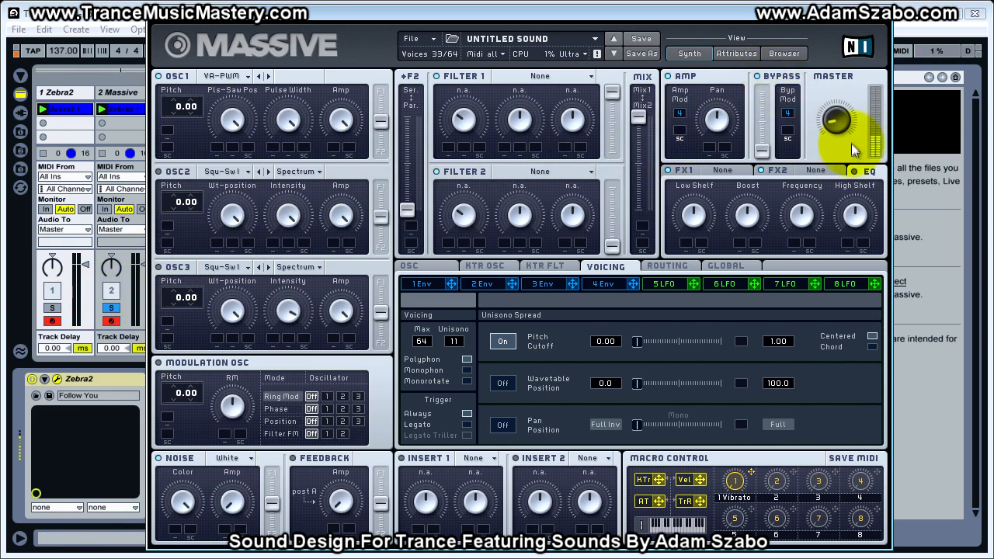
click(836, 121)
key(space)
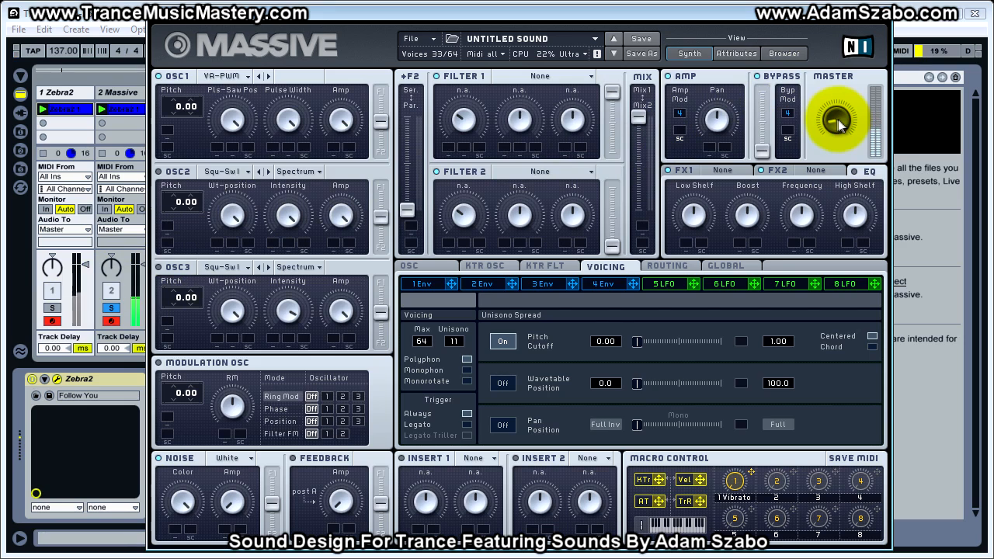
click(111, 311)
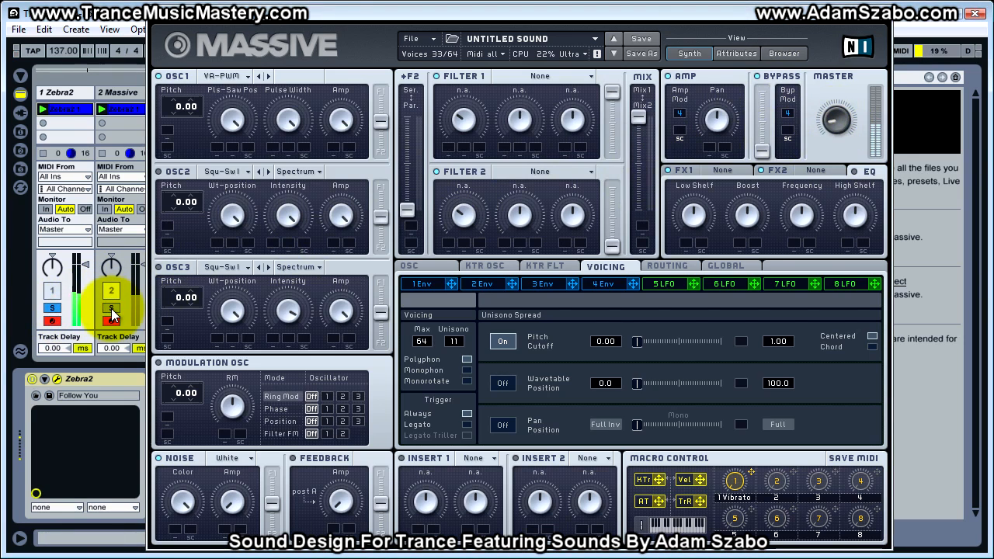
click(111, 308)
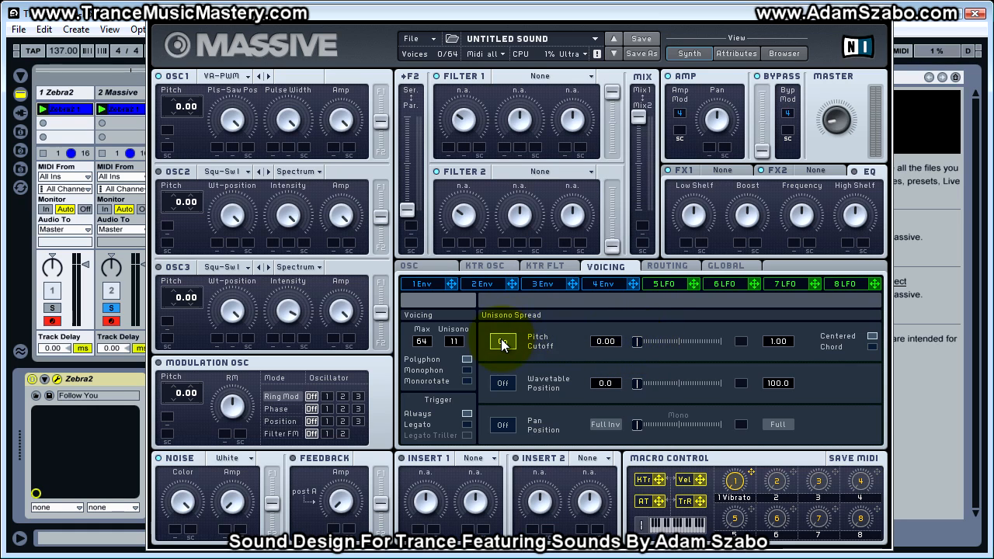
Raise the Pitch Cutoff spread slider and set its upper limit to 0.10.
drag(638, 342, 649, 341)
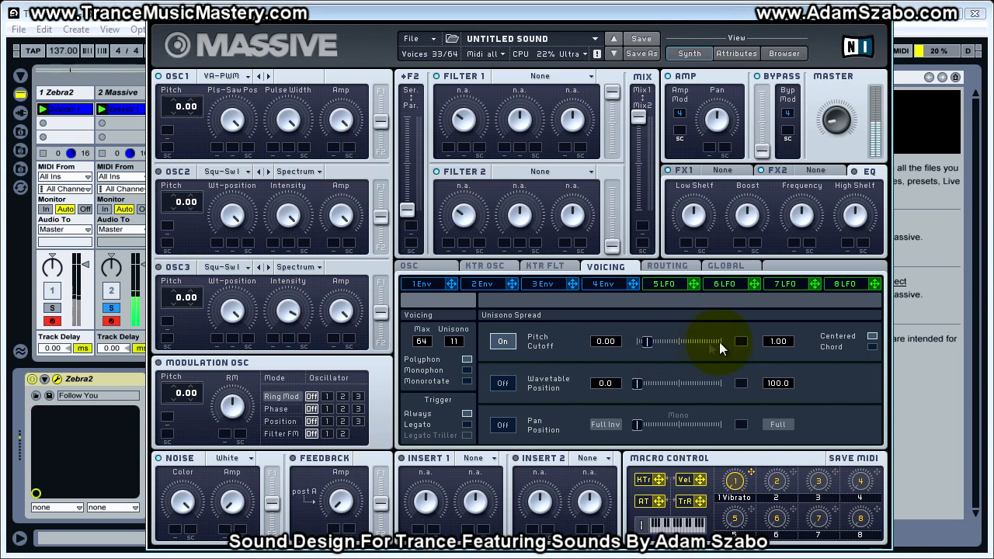
click(778, 341)
drag(780, 405, 777, 409)
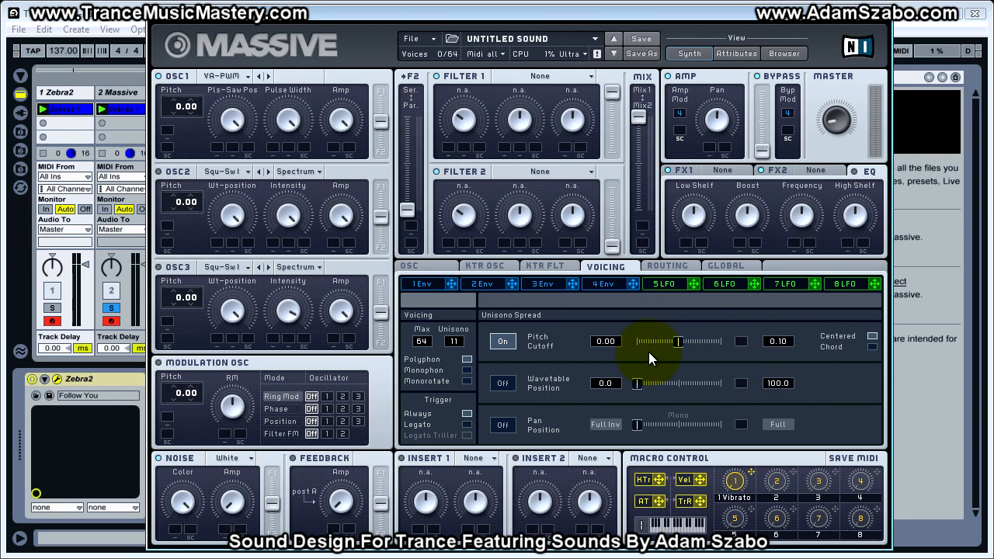
Reduce the Pitch Cutoff spread slider to just over a quarter of its range, comparing the detune by soloing Zebra2 and Massive alternately.
drag(677, 344, 656, 344)
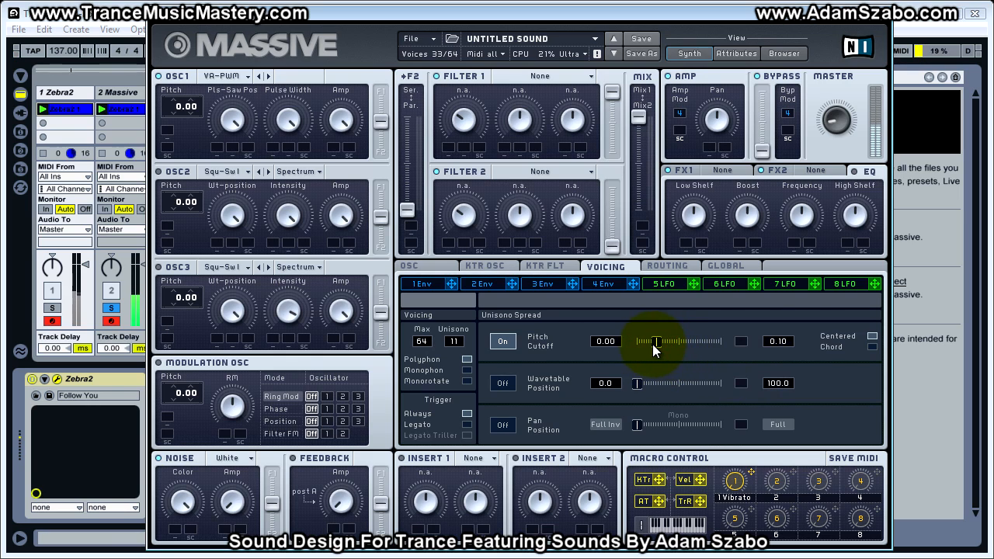
click(56, 308)
click(114, 310)
click(659, 342)
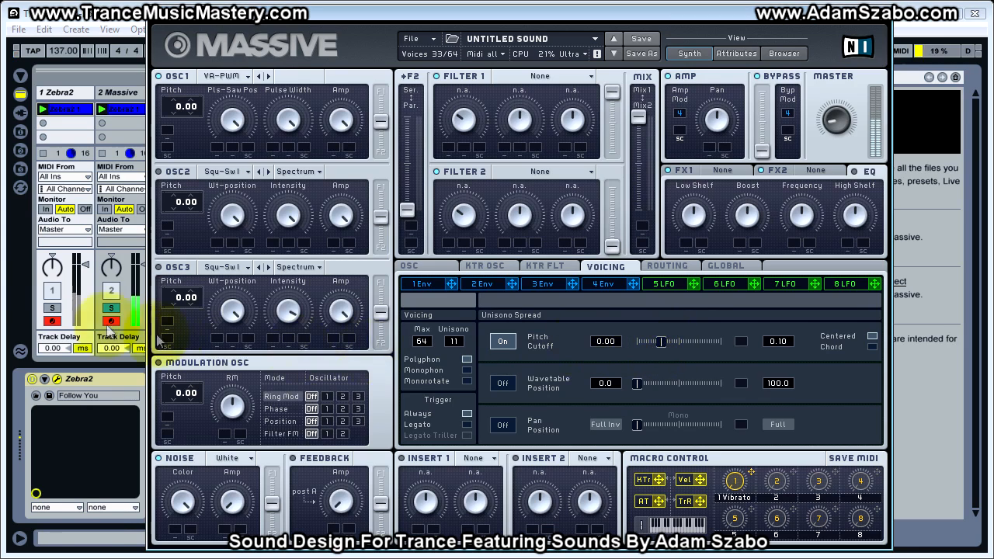
click(50, 311)
click(113, 311)
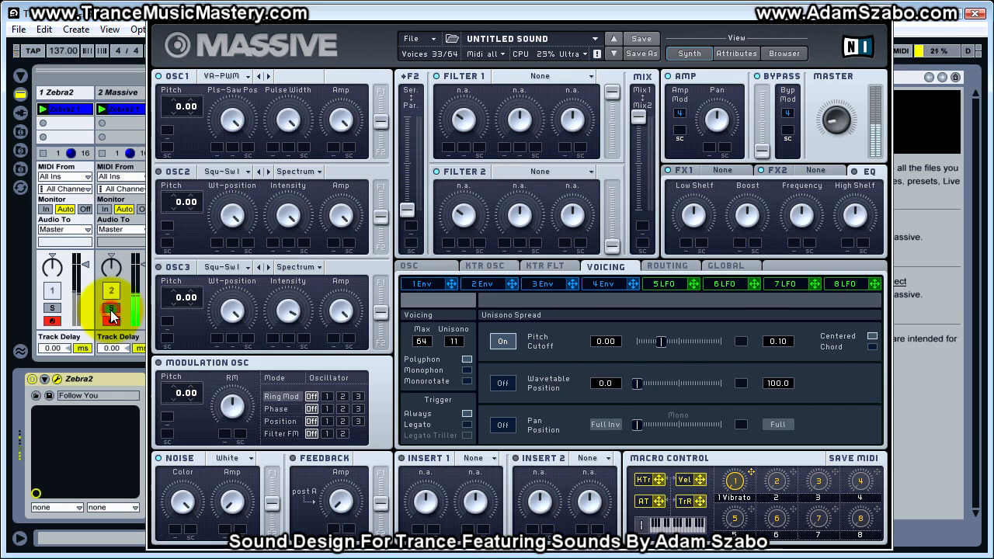
Turn on the Pan Position spread and move its slider past Mono towards Full during playback.
click(504, 425)
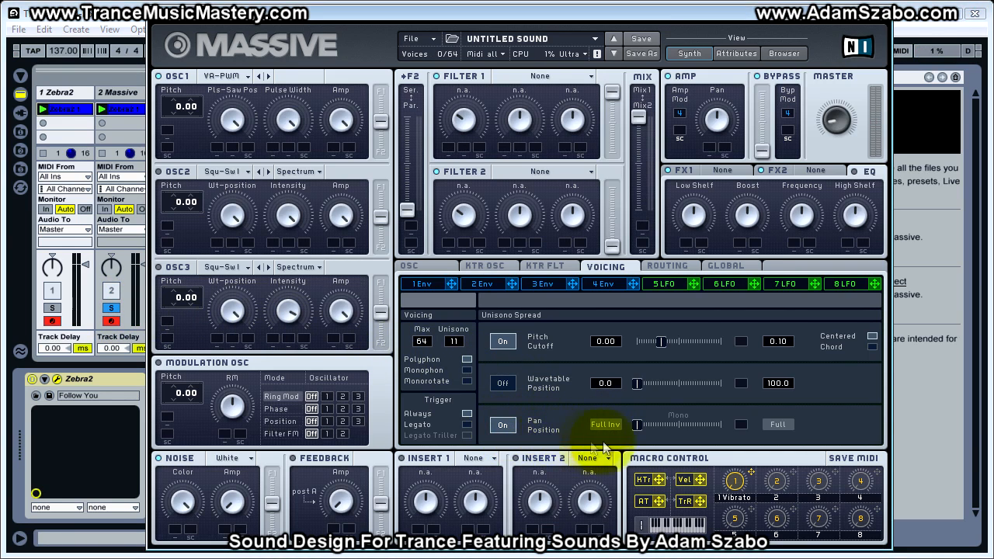
drag(636, 425, 681, 424)
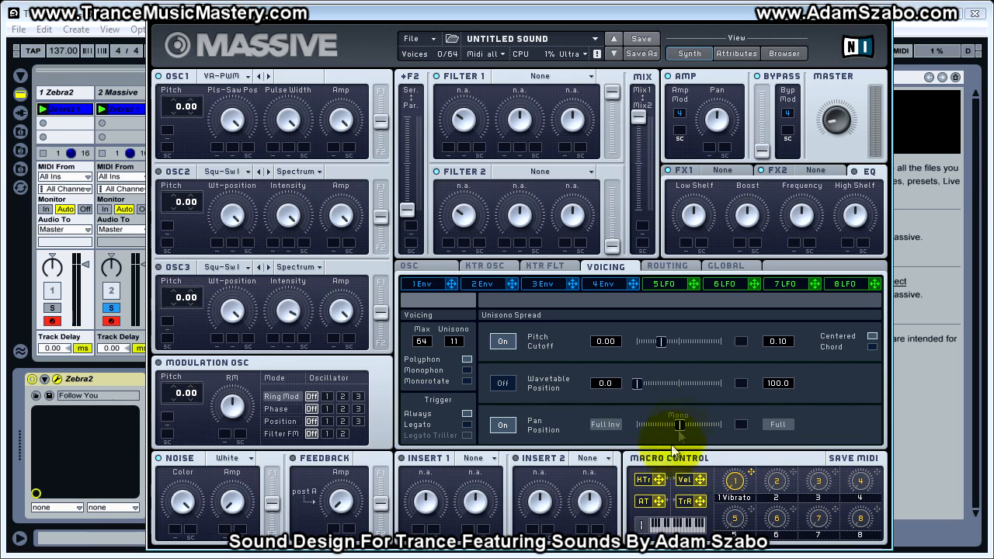
drag(691, 424, 694, 424)
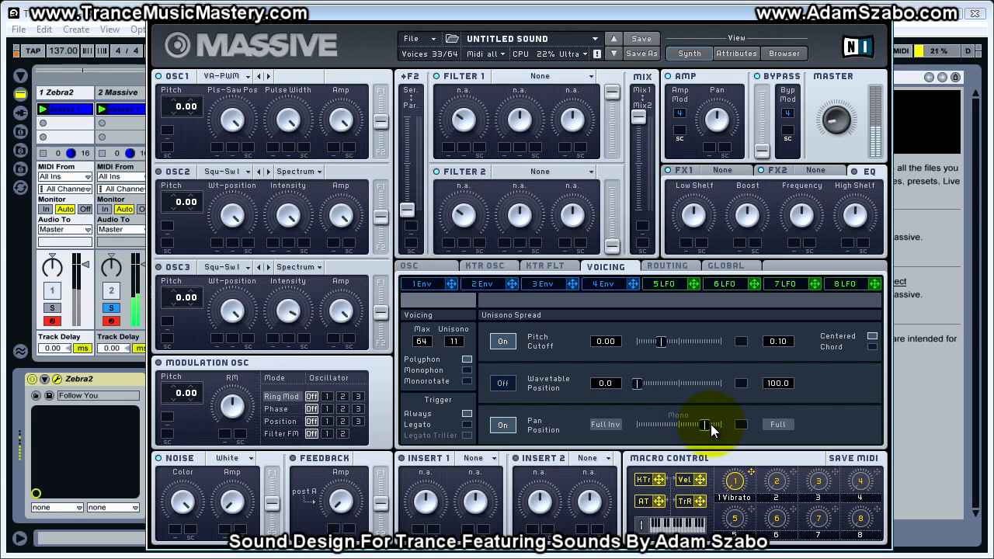
Compare the stereo width with the soloed Zebra2 track and pull the Pan Position slider back to just under halfway between Mono and Full.
click(58, 310)
click(115, 307)
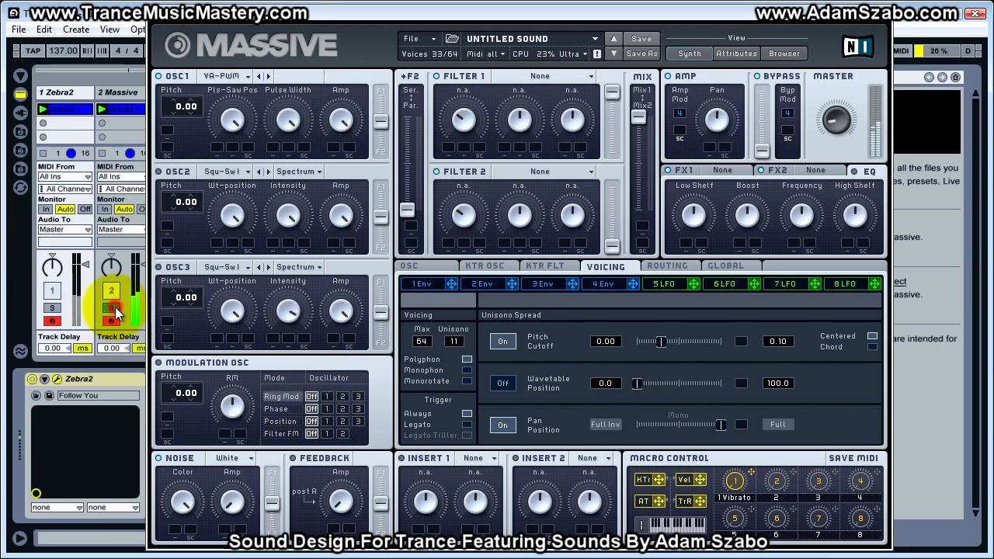
drag(717, 425, 697, 426)
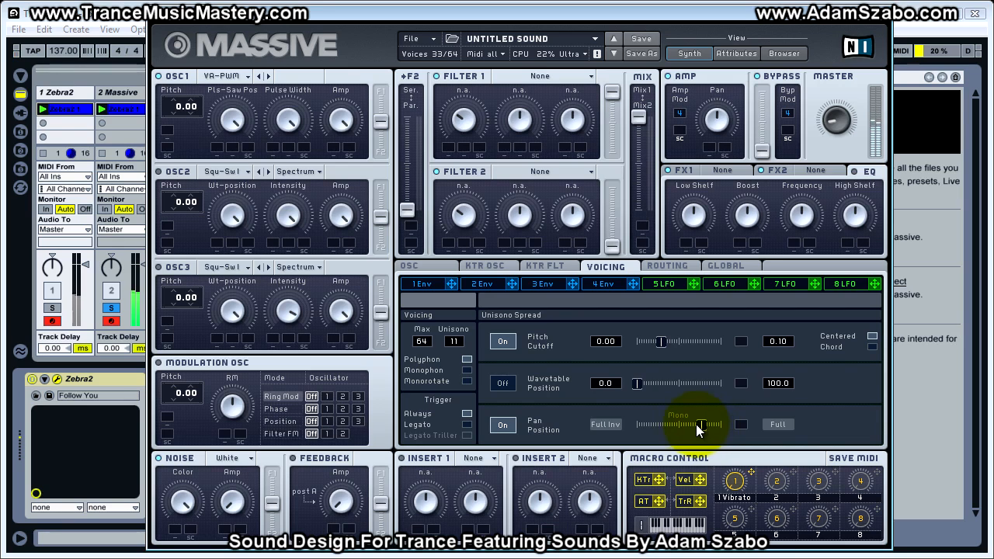
click(52, 308)
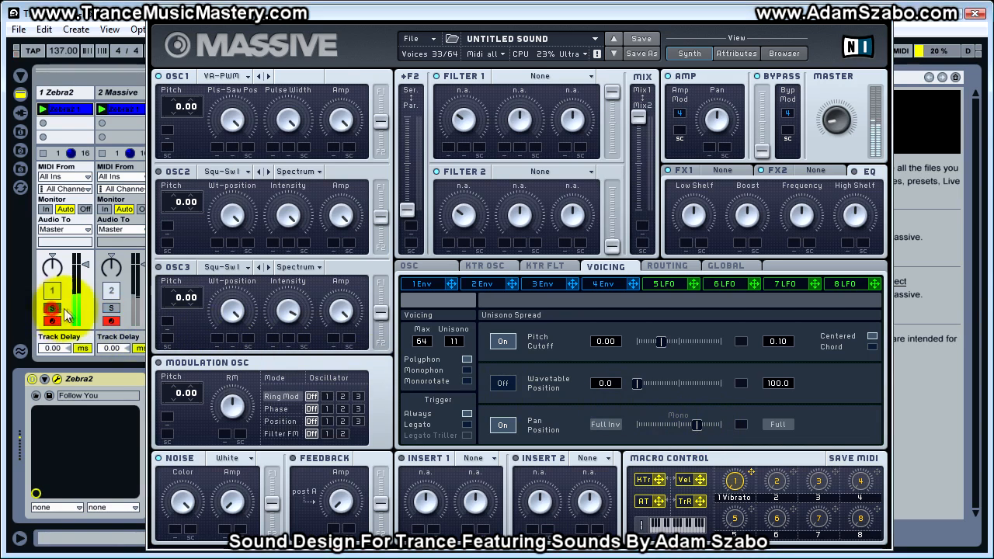
click(112, 308)
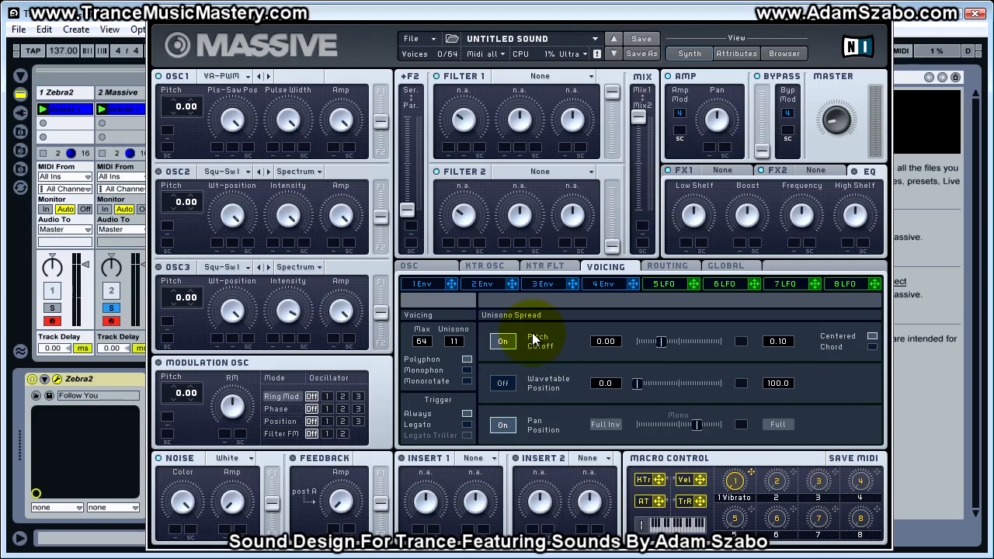
Lengthen the attack and release of Massive's amp envelope 4, bringing the release to about its midpoint.
click(607, 283)
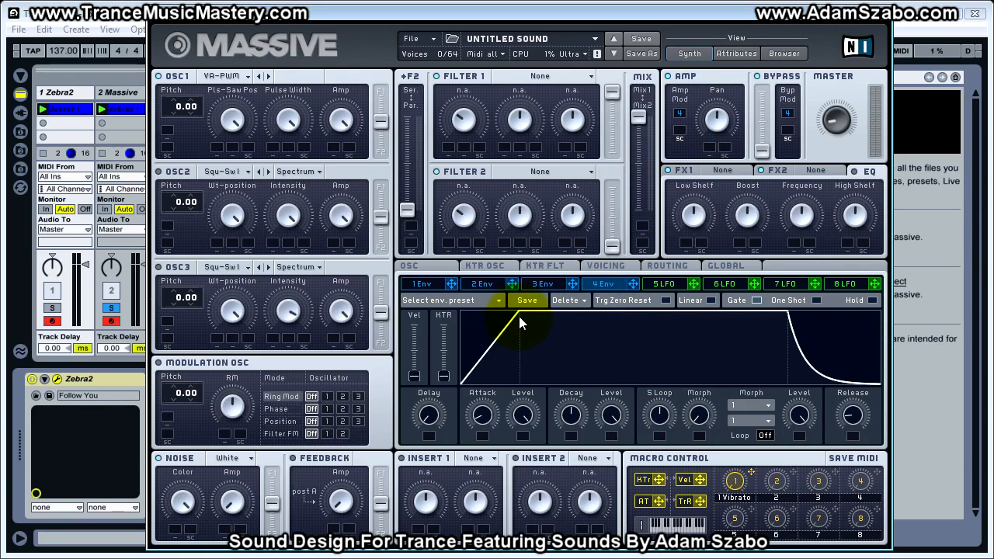
drag(480, 417, 484, 398)
drag(853, 415, 855, 375)
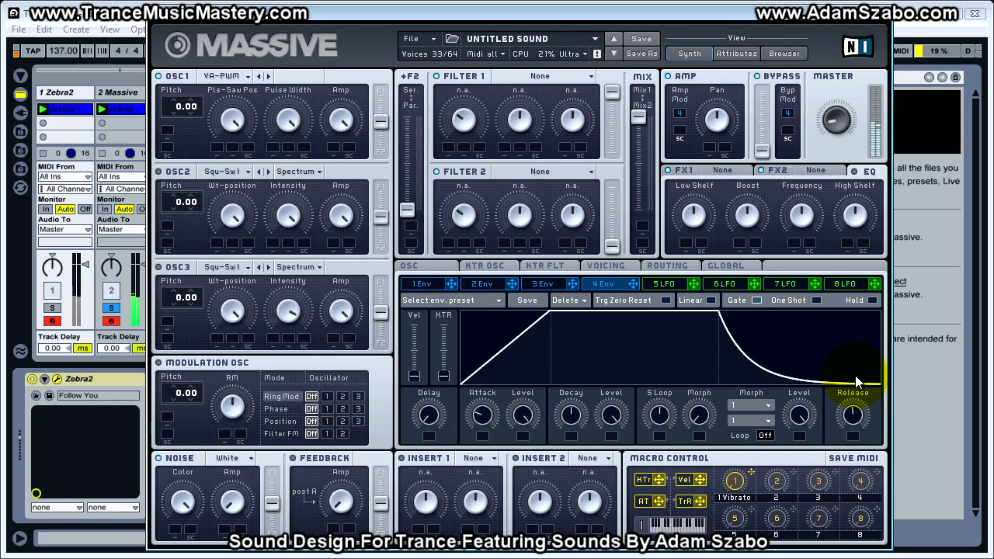
Fine-tune envelope 4 in Massive with a slightly longer attack and a release just past its midpoint.
mouse_move(859, 415)
mouse_down()
mouse_move(858, 405)
mouse_move(850, 416)
mouse_up()
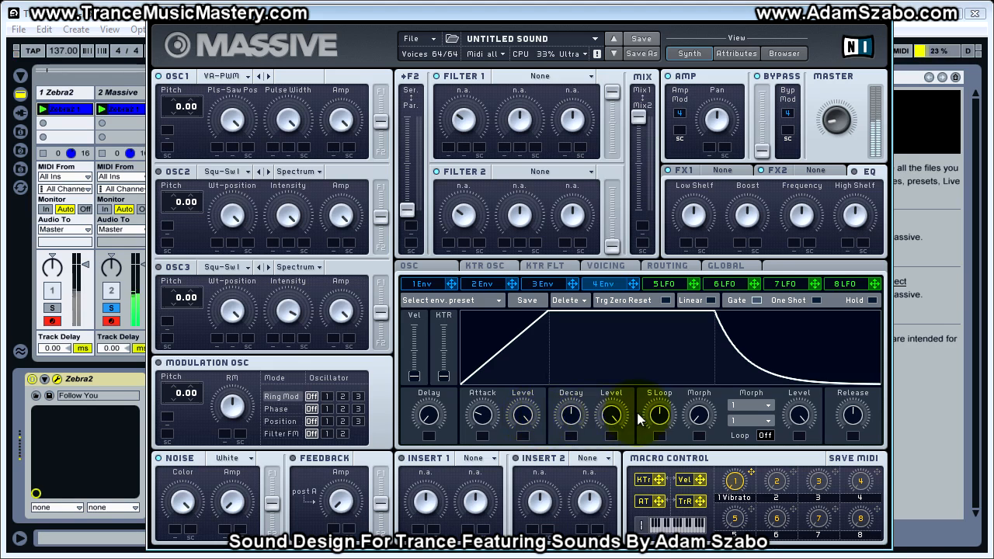
drag(487, 417, 484, 422)
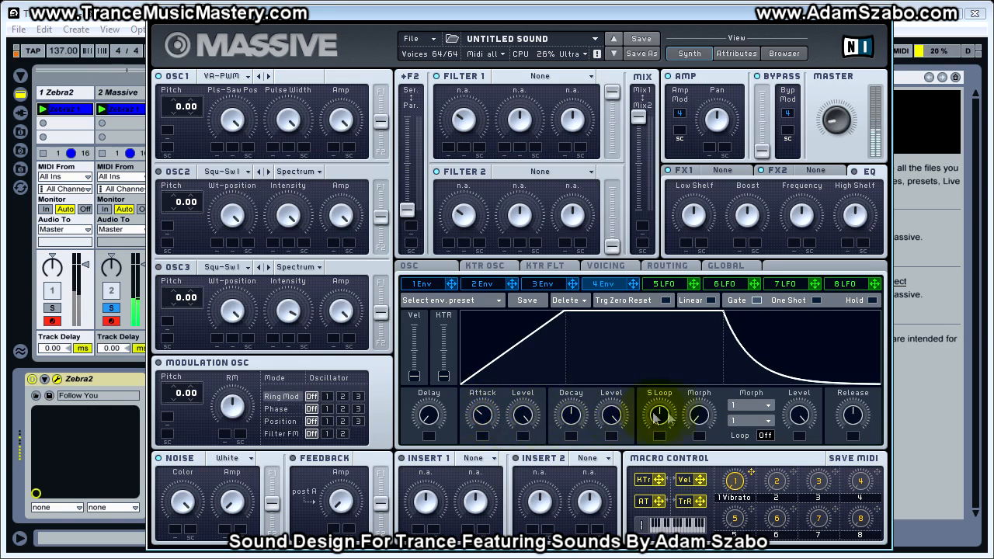
drag(852, 416, 854, 416)
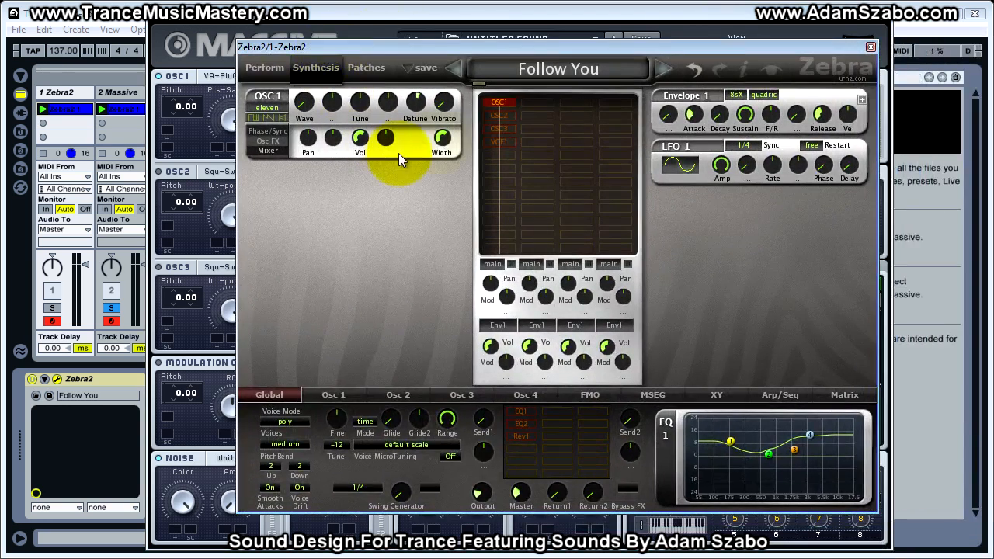
Switch to Zebra2, activate its OSC2 module and check that oscillator's detune and mixer width settings.
click(508, 116)
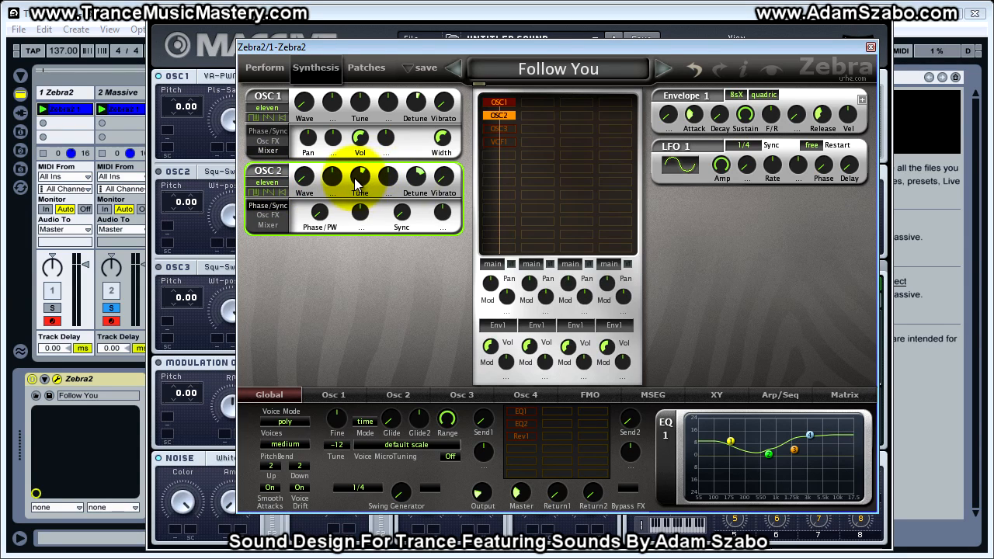
click(417, 177)
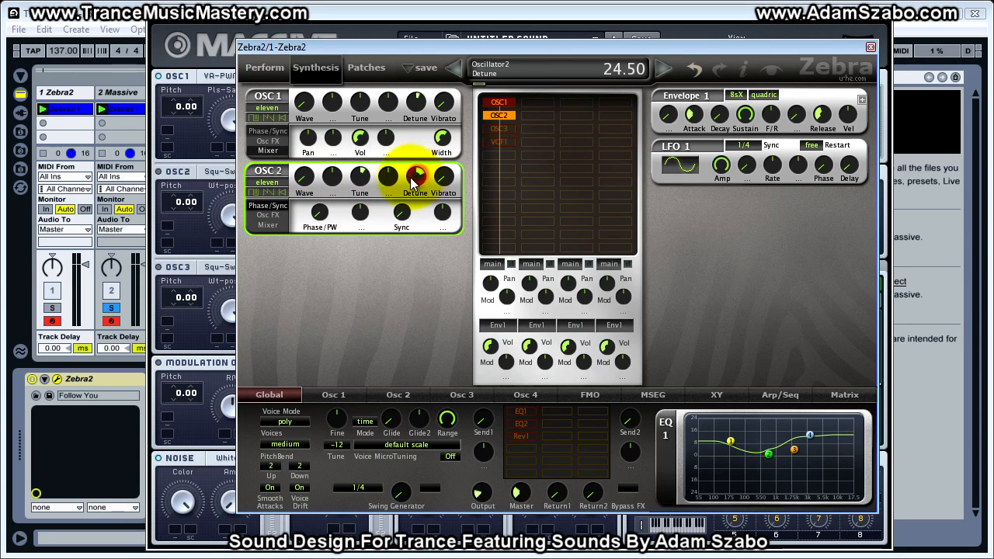
click(271, 224)
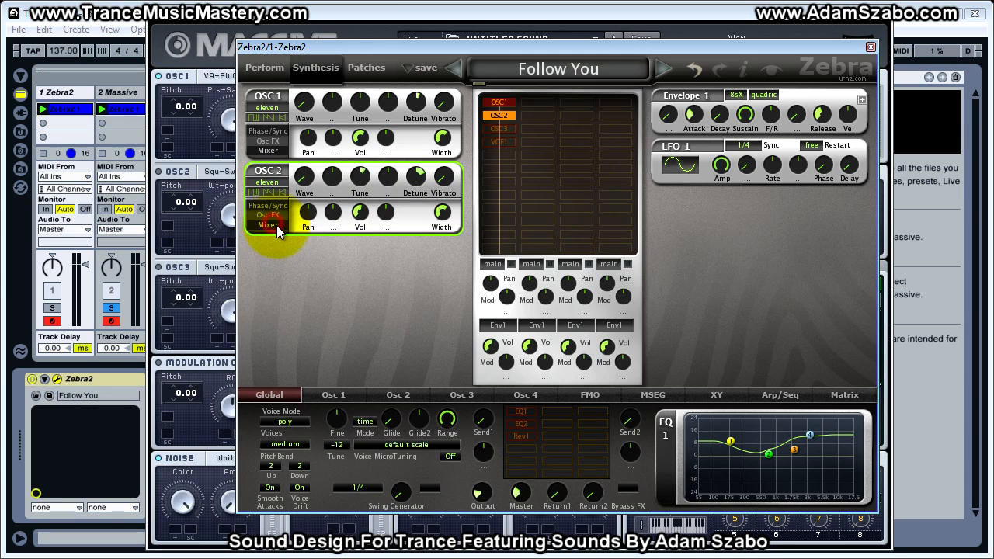
click(441, 211)
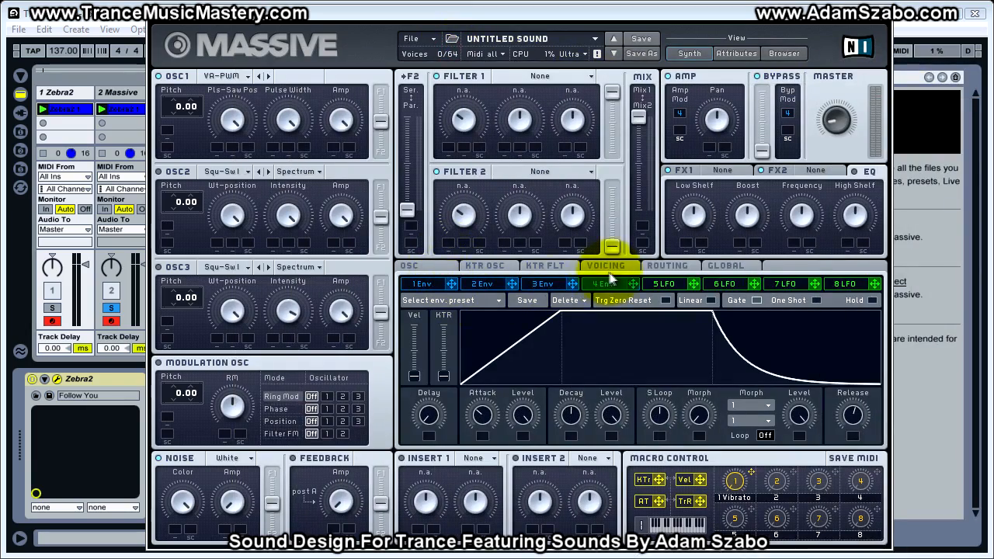
Set Massive's OSC2 to the Pulse-Saw PWM wavetable and check the oscillator waveforms in Zebra2.
click(233, 171)
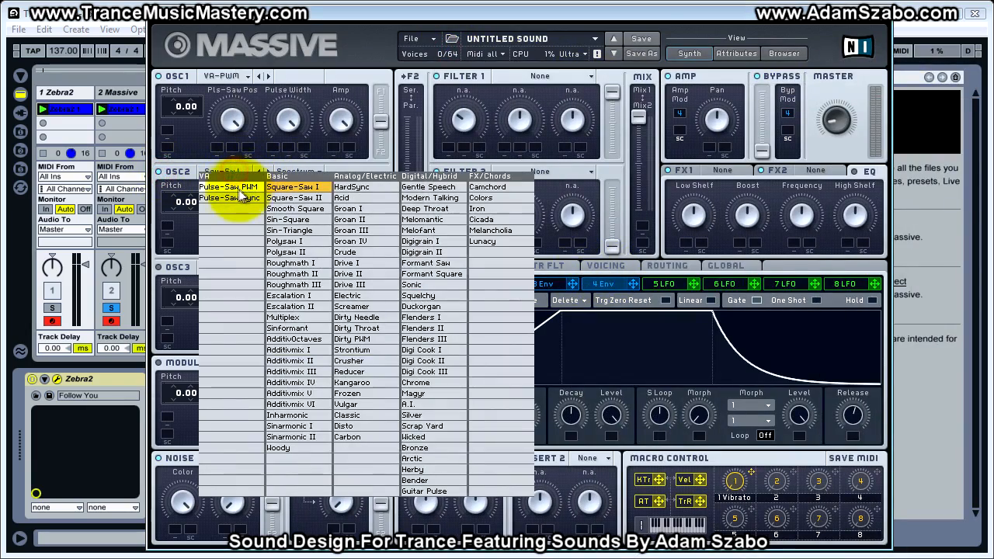
click(233, 190)
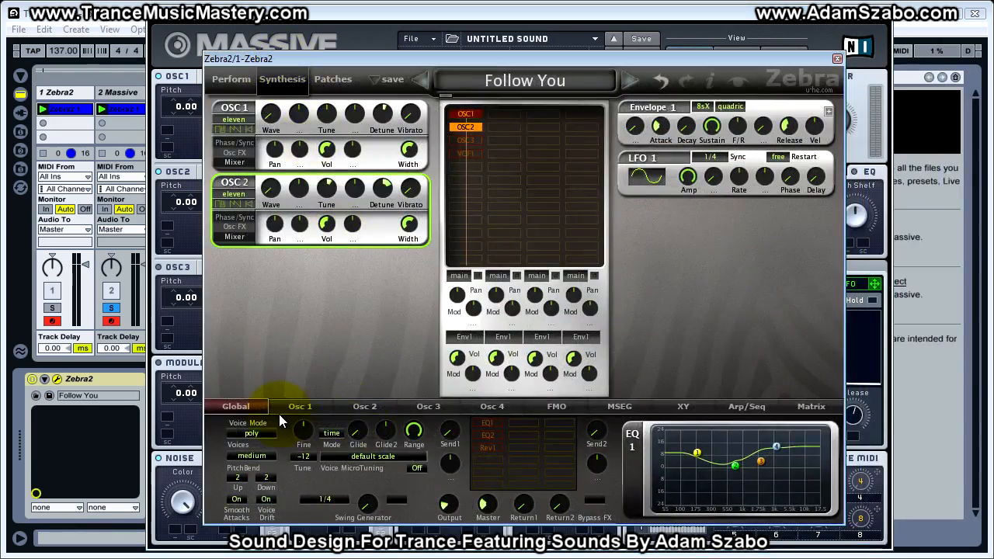
click(284, 408)
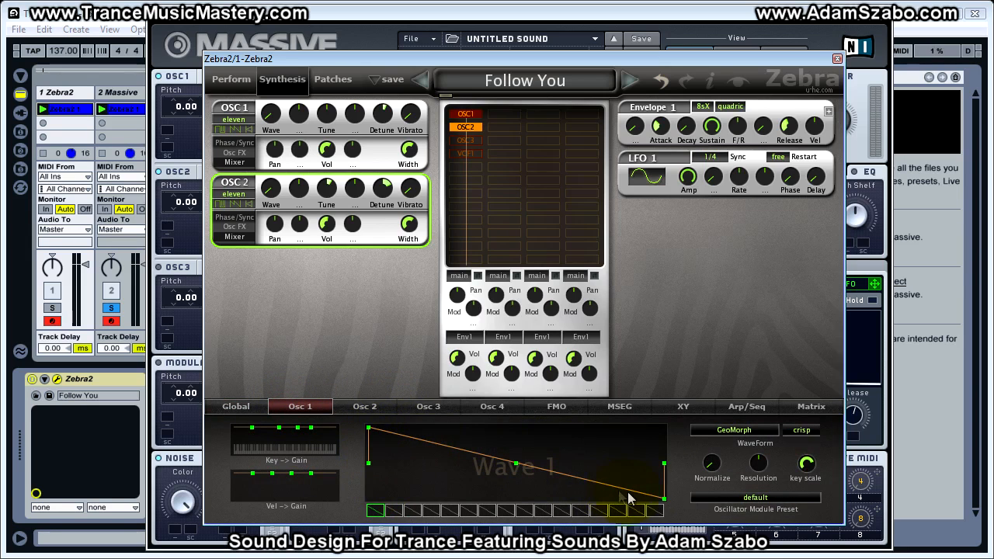
click(381, 406)
click(421, 407)
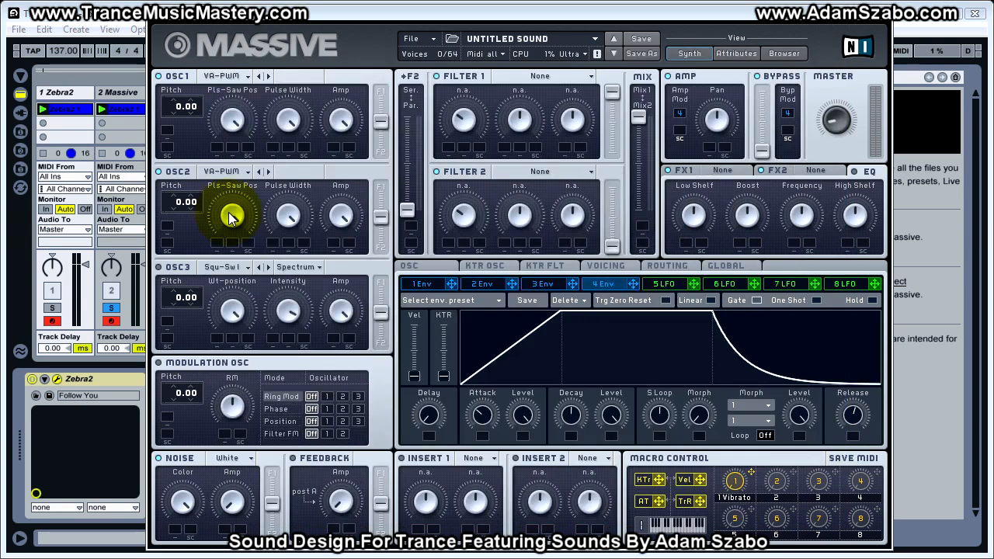
Match the Pls-Saw Pos, Pulse Width and Amp of Massive's OSC2 to those of OSC1.
click(232, 215)
click(232, 211)
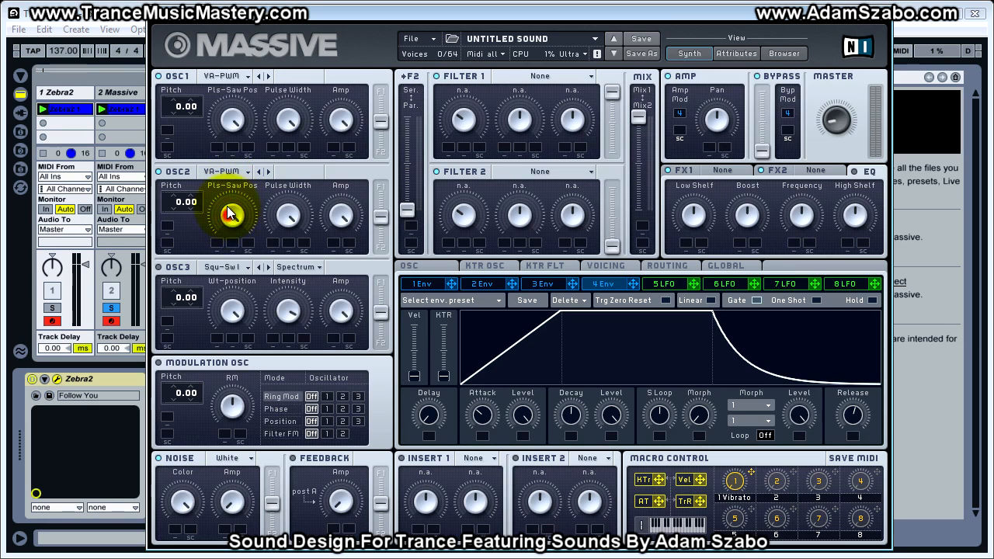
click(288, 213)
click(340, 217)
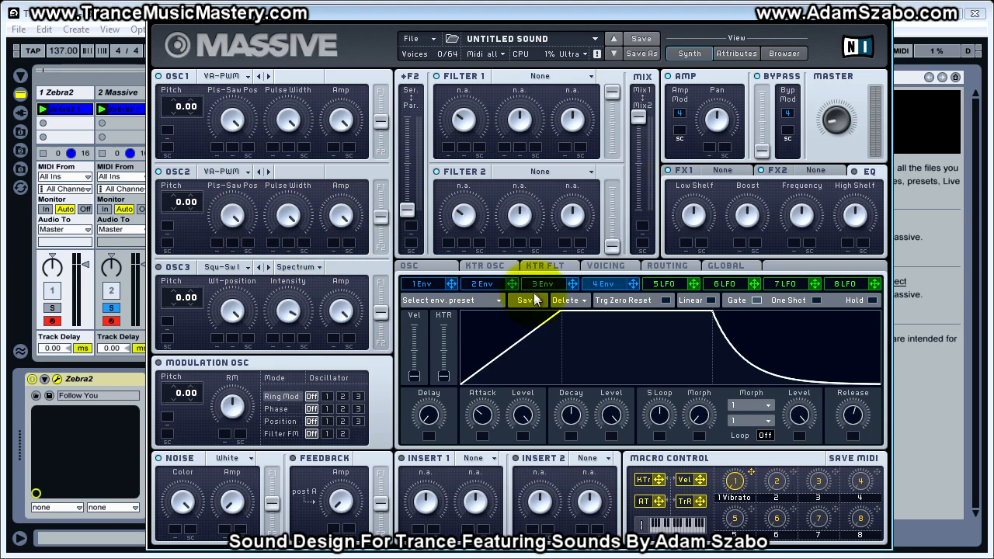
Show Massive's voicing settings and compare the two-oscillator sounds by soloing the Zebra2 and Massive tracks alternately.
click(613, 265)
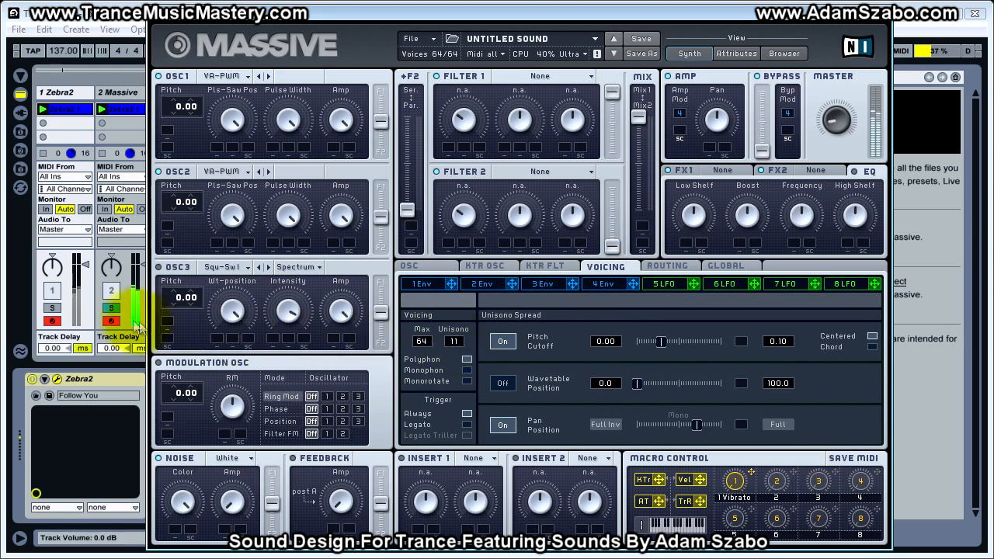
click(51, 306)
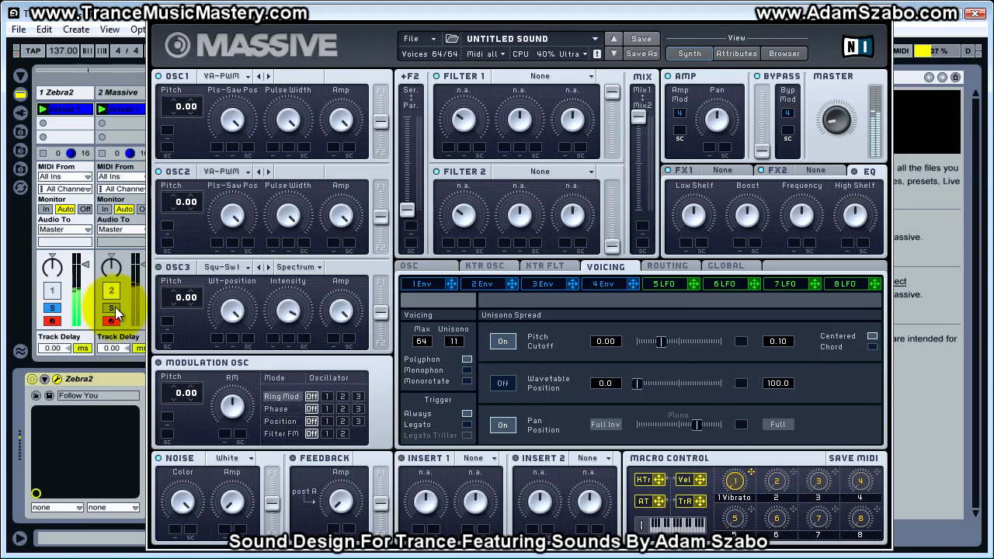
click(115, 307)
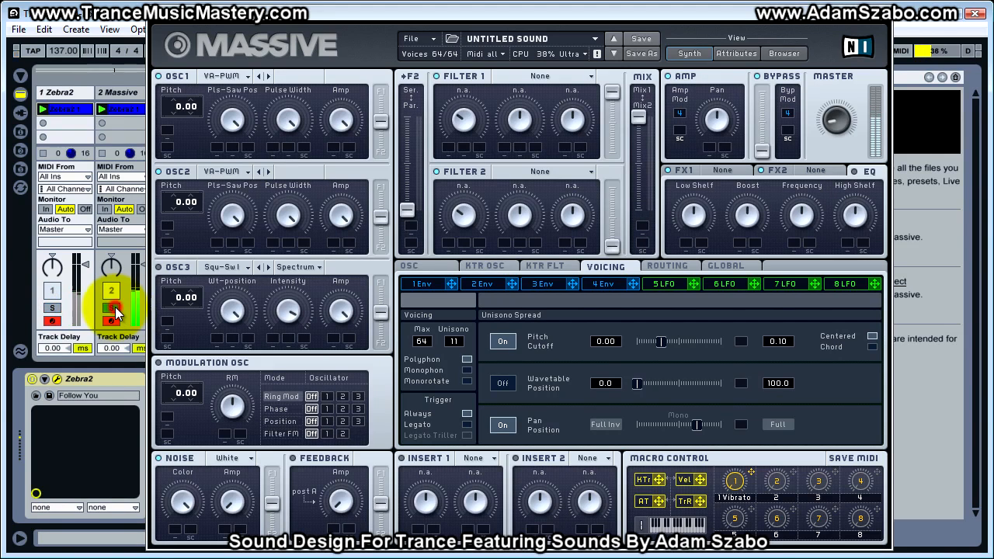
click(56, 311)
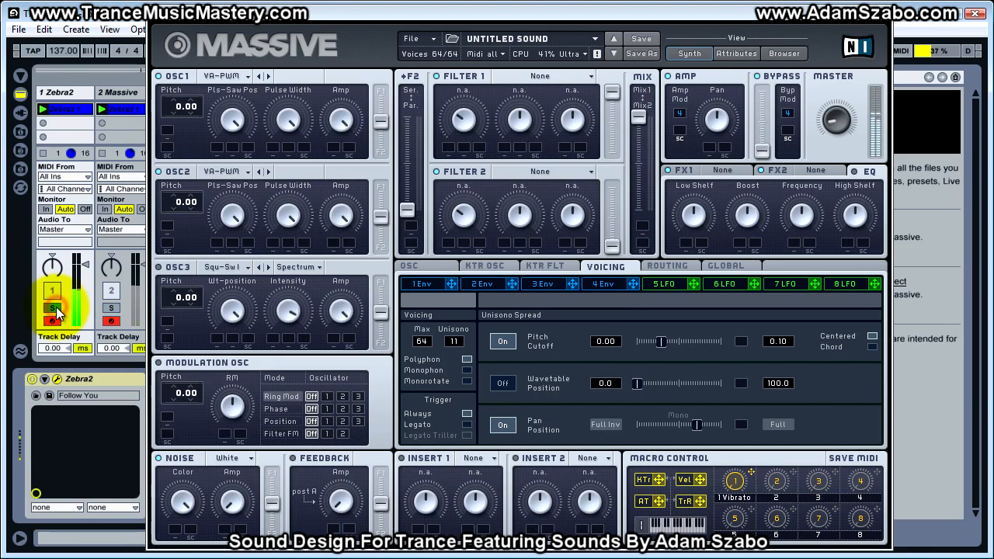
click(112, 309)
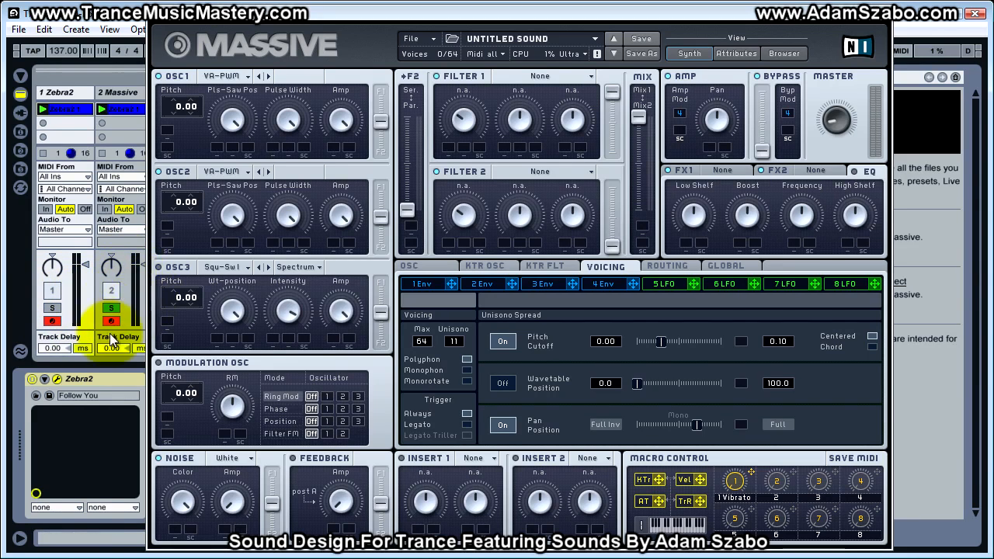
click(110, 309)
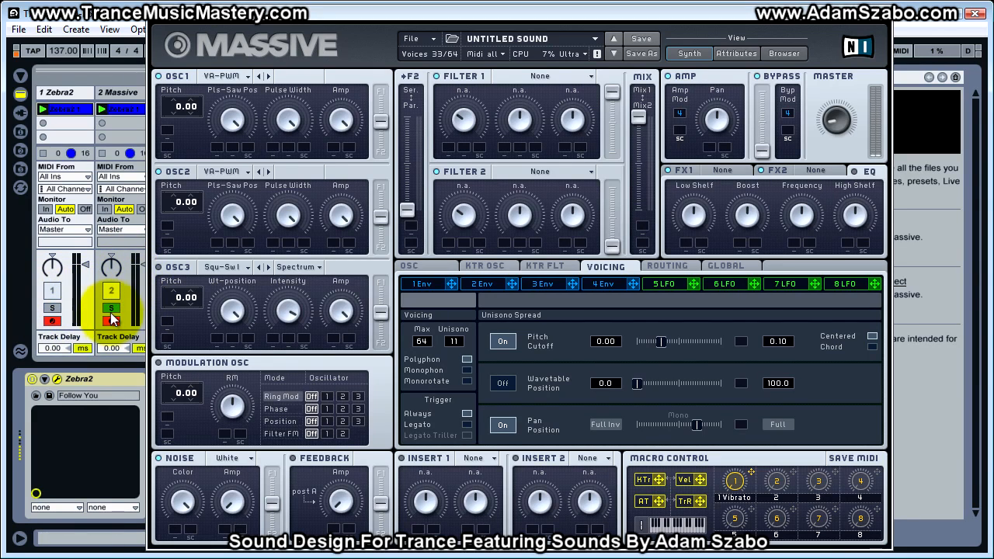
click(52, 310)
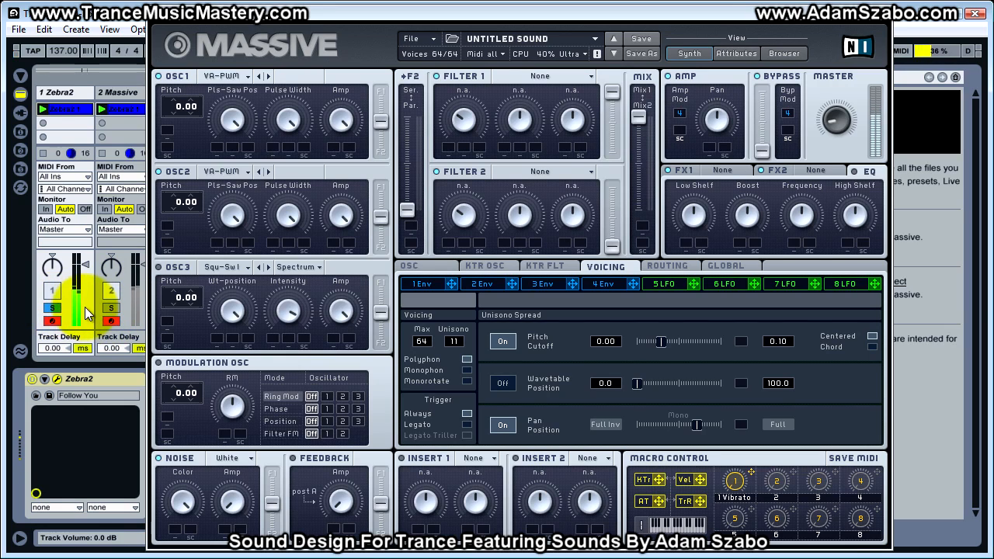
click(109, 308)
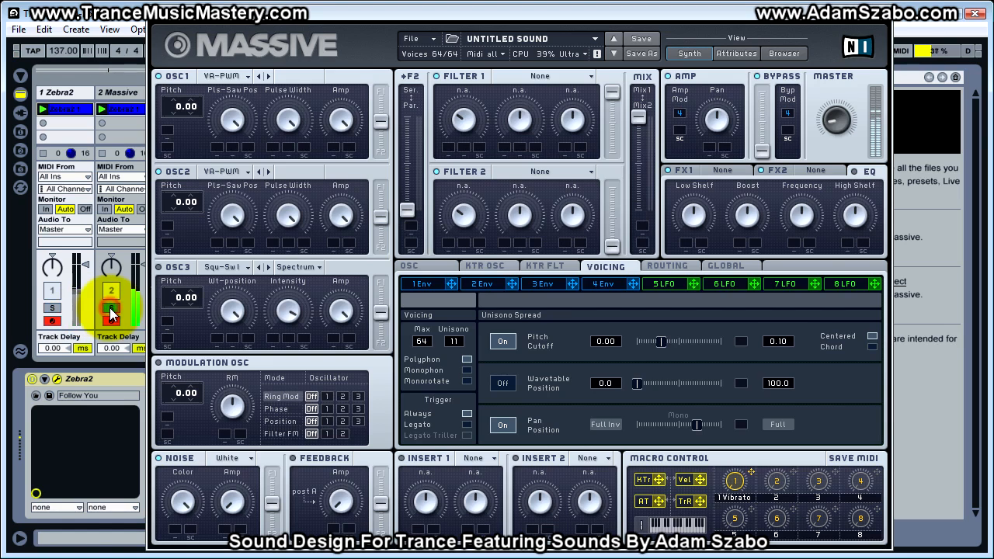
click(54, 307)
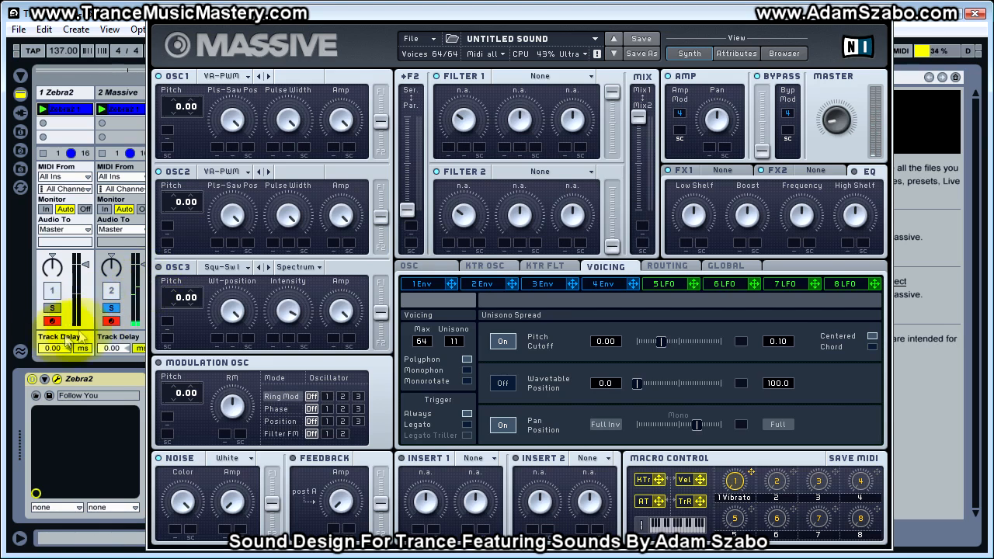
click(112, 308)
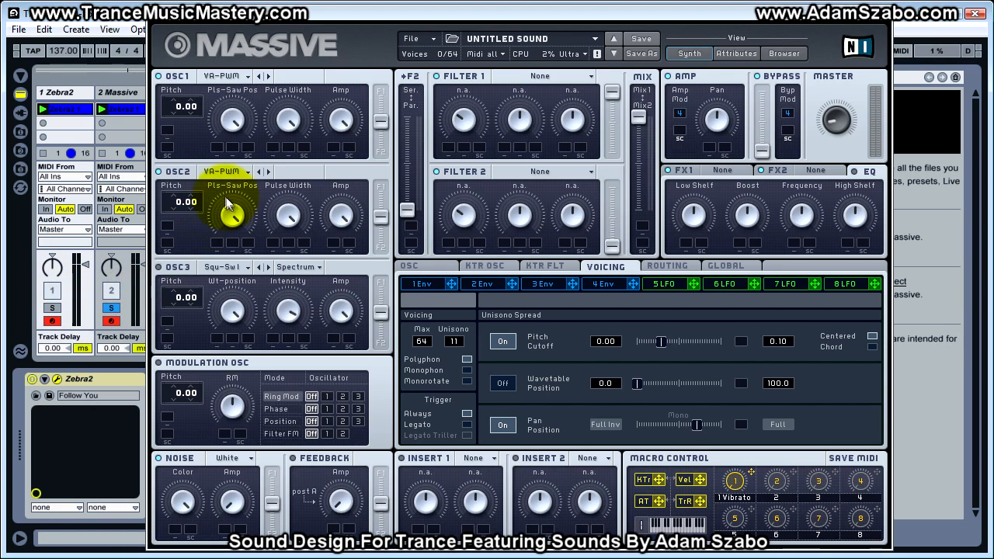
Raise the pitch of Massive's OSC2 to 12.00 and compare the result with the soloed Zebra2 track.
click(178, 202)
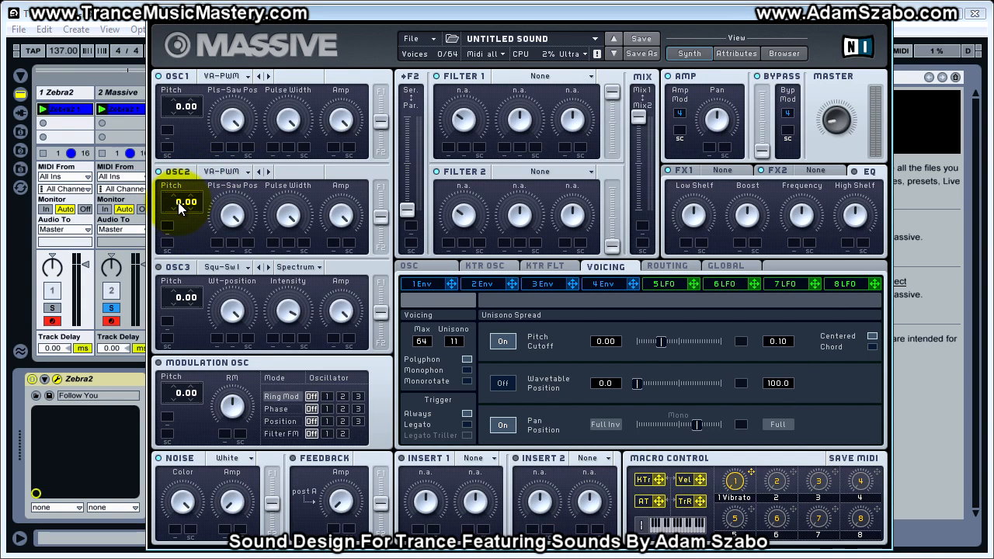
drag(178, 202, 176, 200)
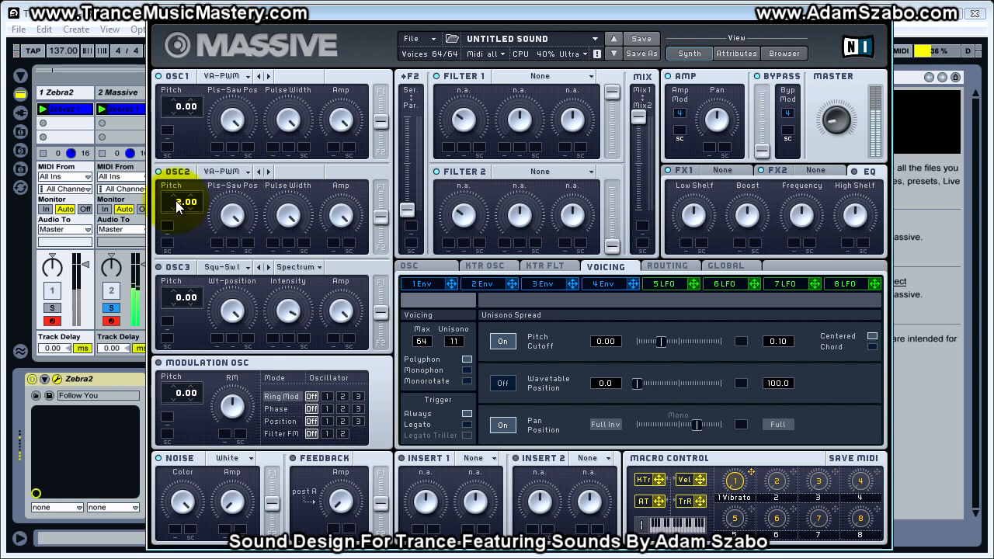
drag(175, 196, 177, 201)
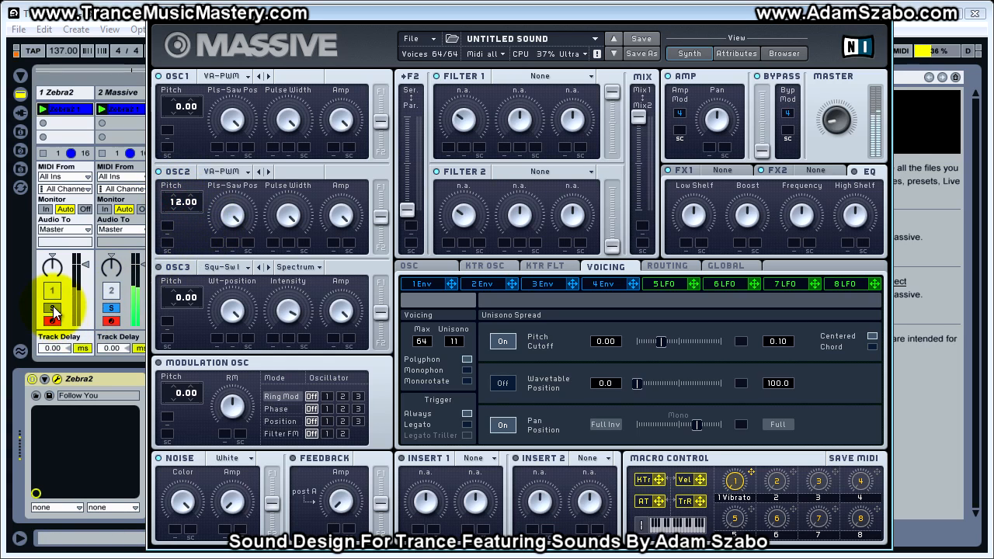
click(111, 310)
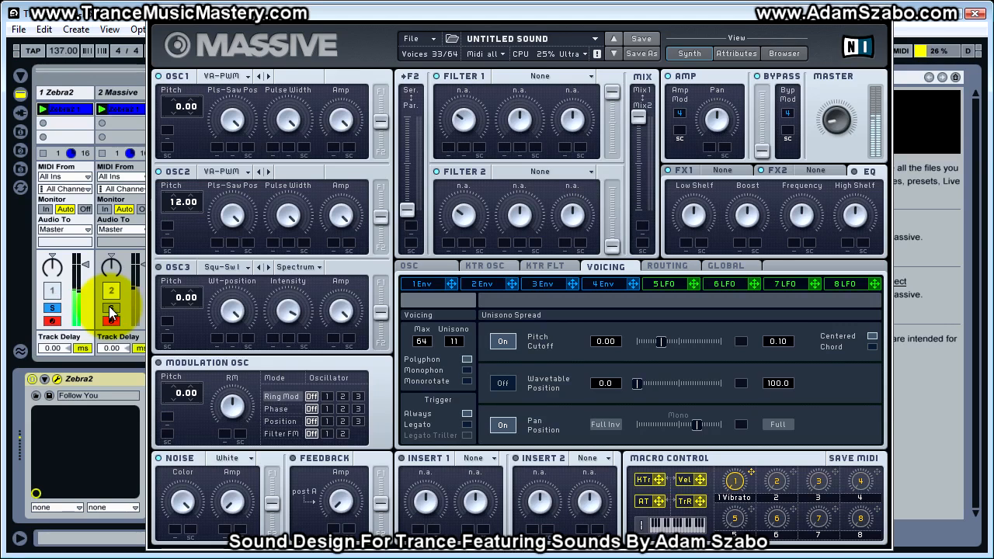
click(111, 310)
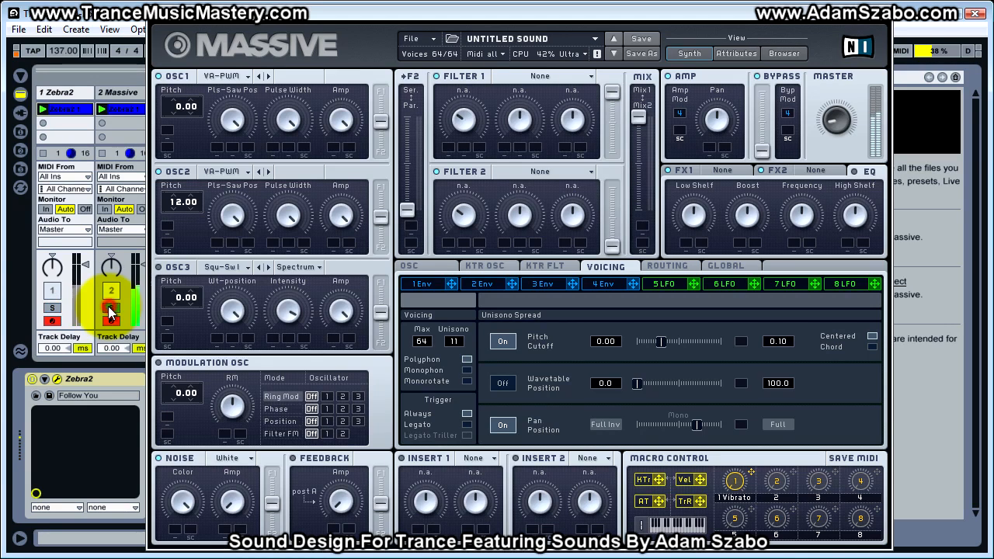
Set Massive's unisono count to 22 and compare its thickness against Zebra2 by soloing the tracks alternately.
click(454, 344)
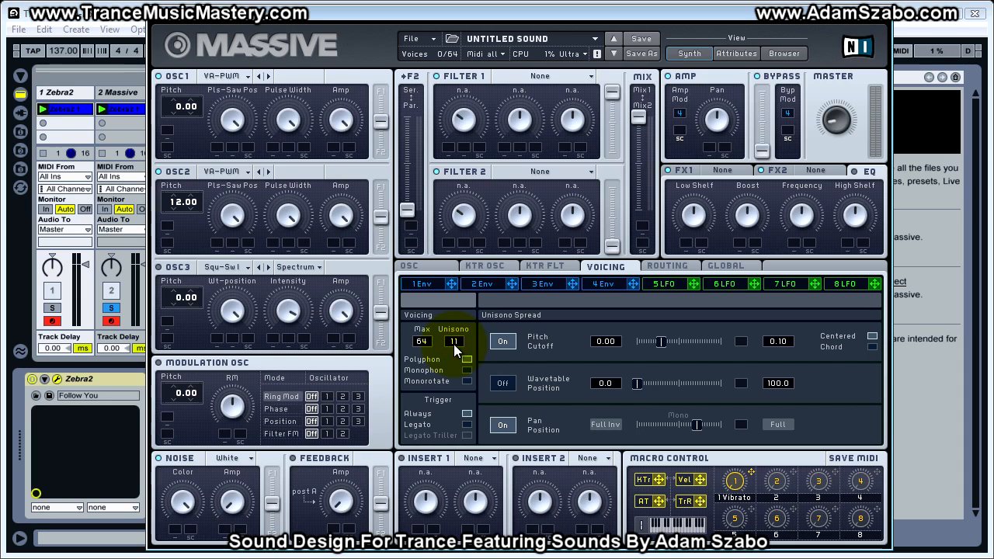
drag(453, 345, 453, 308)
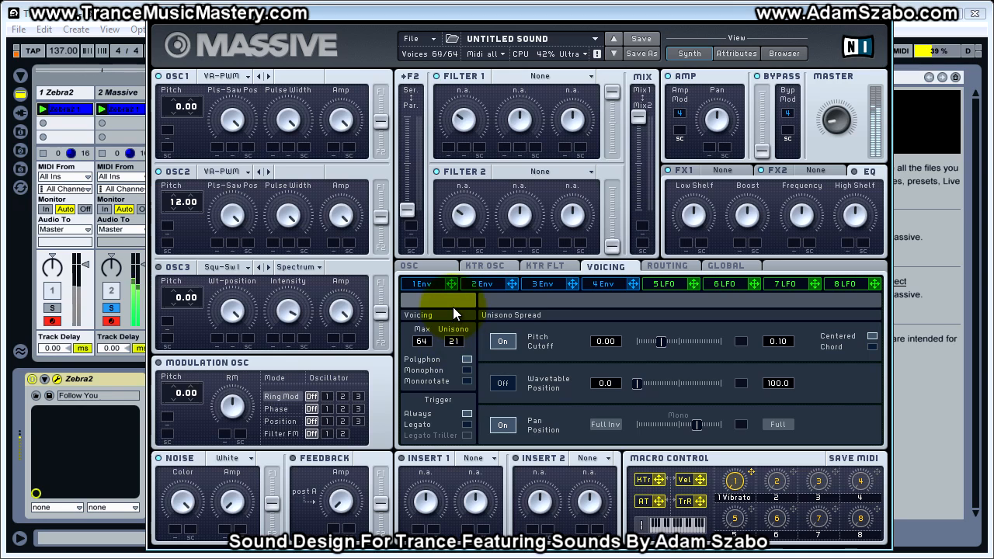
drag(453, 304, 454, 303)
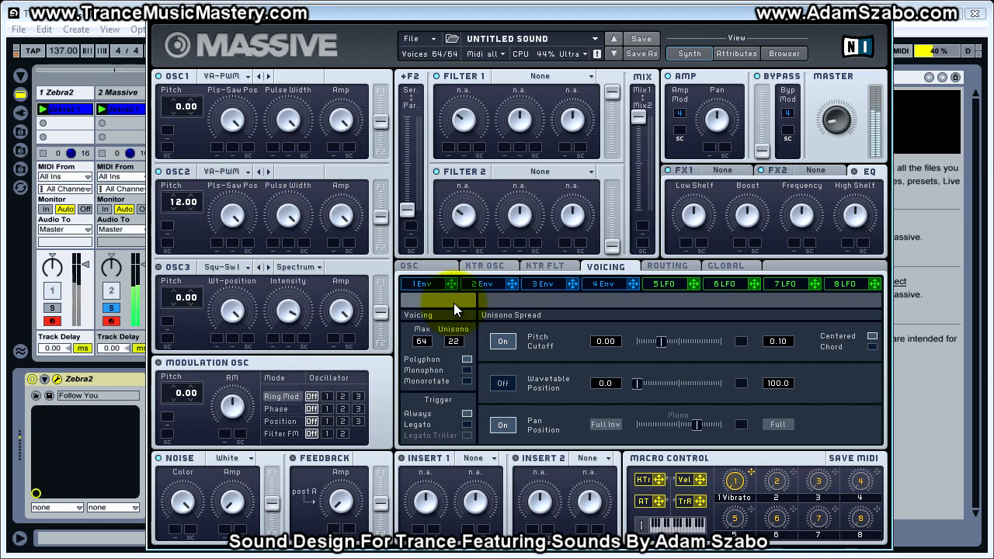
click(117, 308)
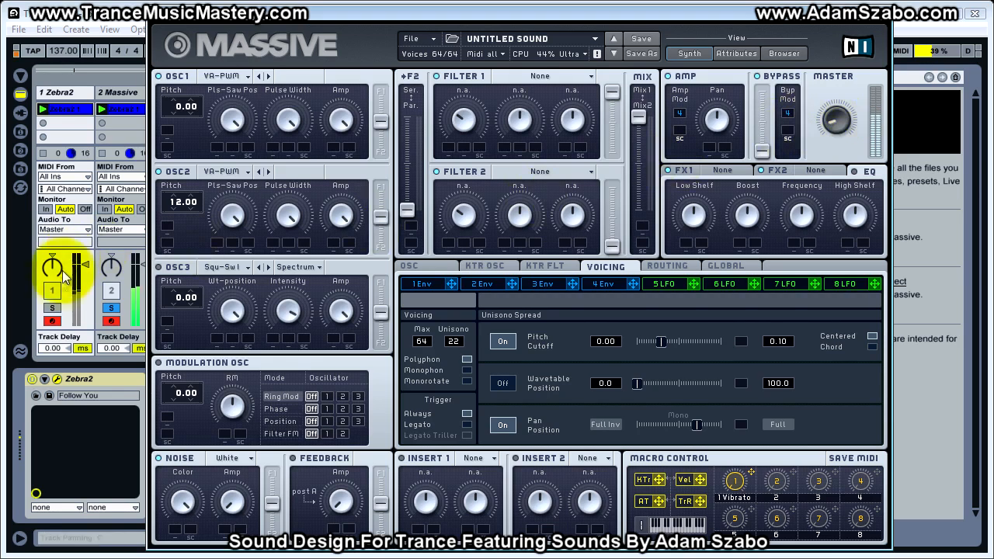
click(52, 308)
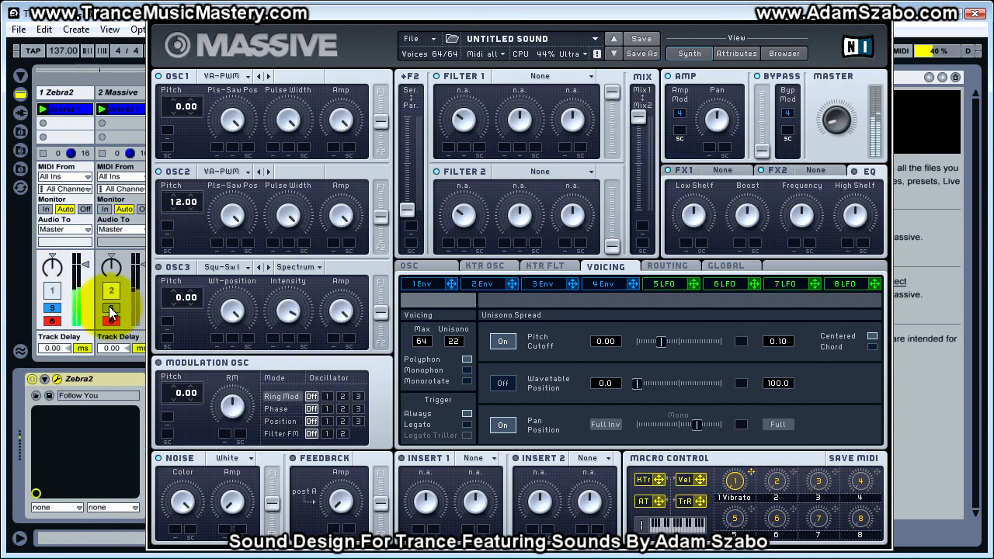
click(109, 306)
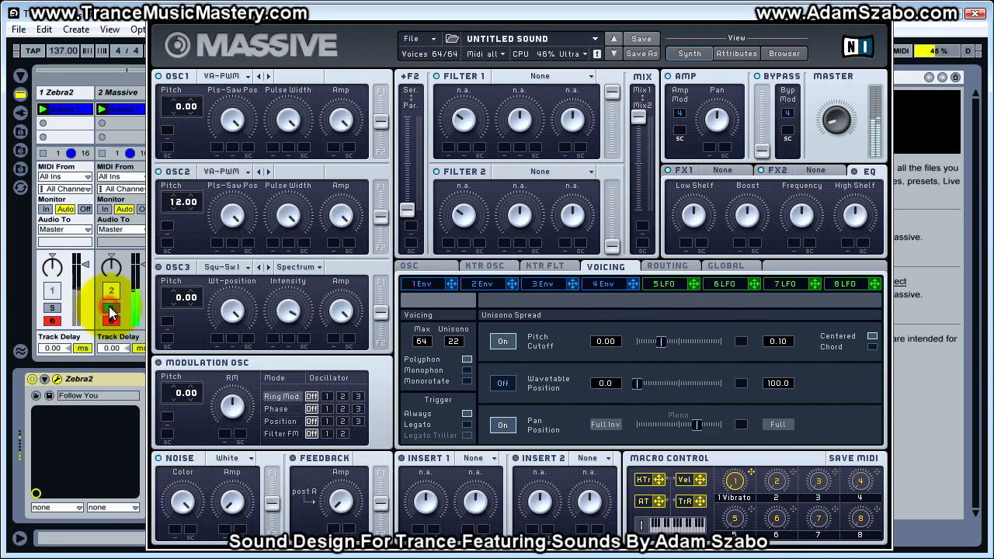
click(58, 310)
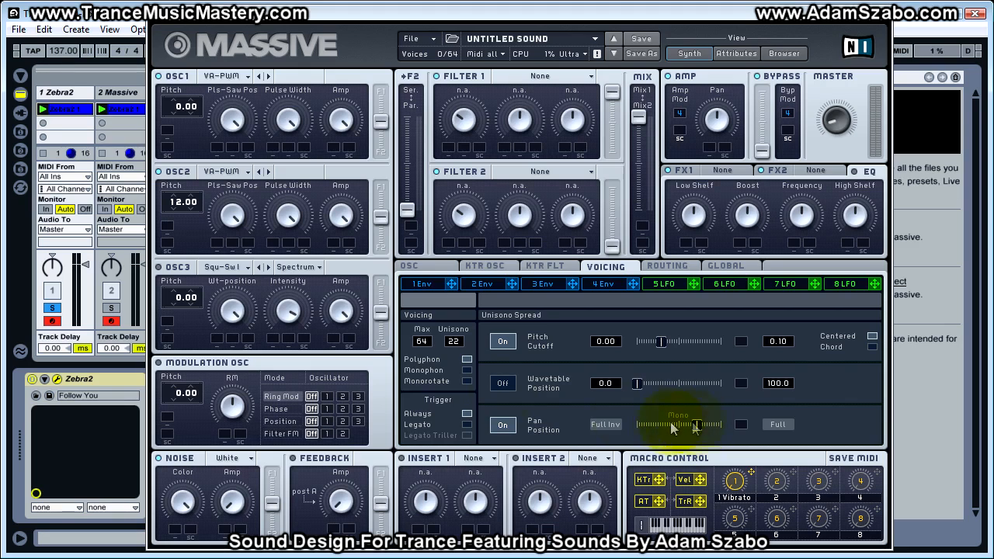
Narrow Massive's unisono Pan Position spread slightly towards mono and compare the stereo width by soloing the Zebra2 and Massive tracks alternately.
click(111, 308)
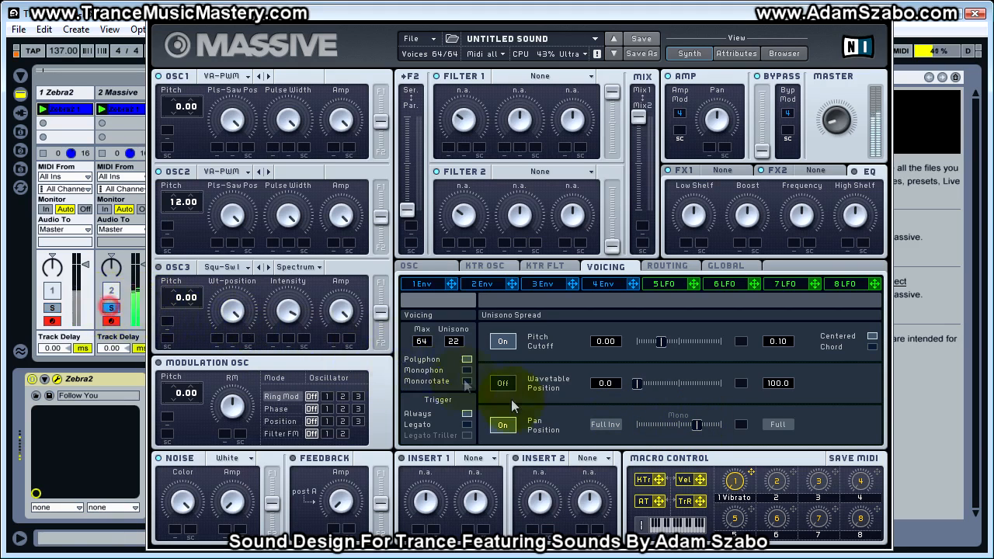
drag(697, 427, 694, 428)
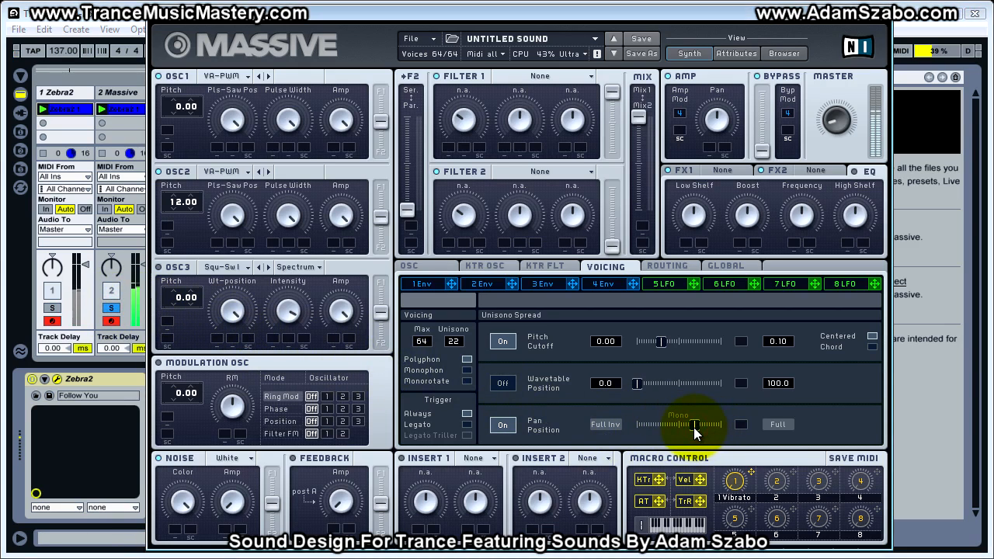
click(111, 309)
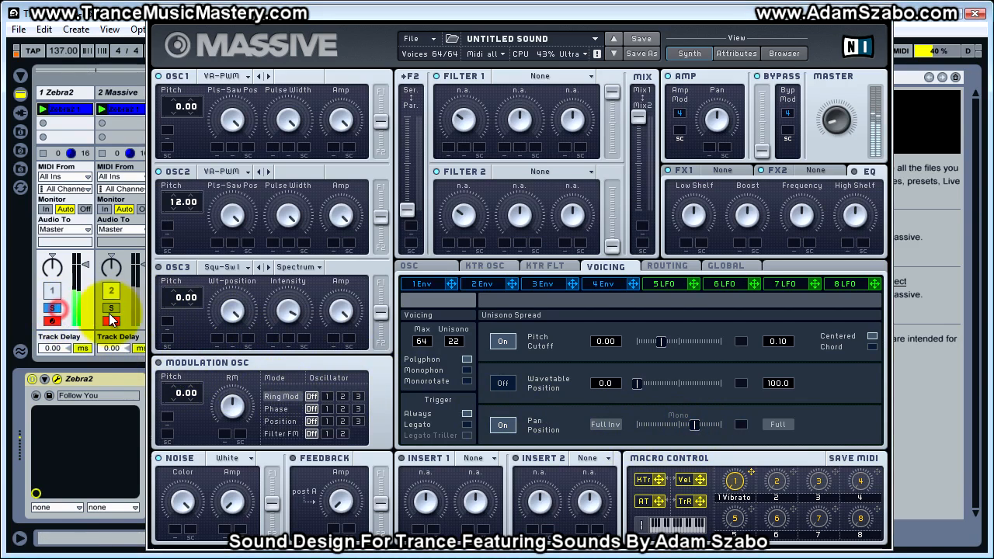
click(110, 311)
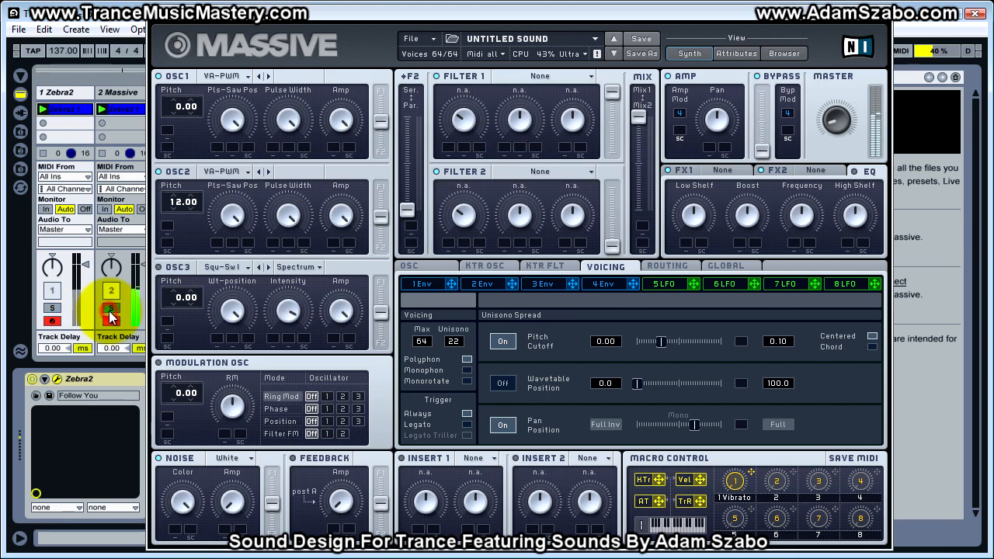
click(115, 310)
click(112, 311)
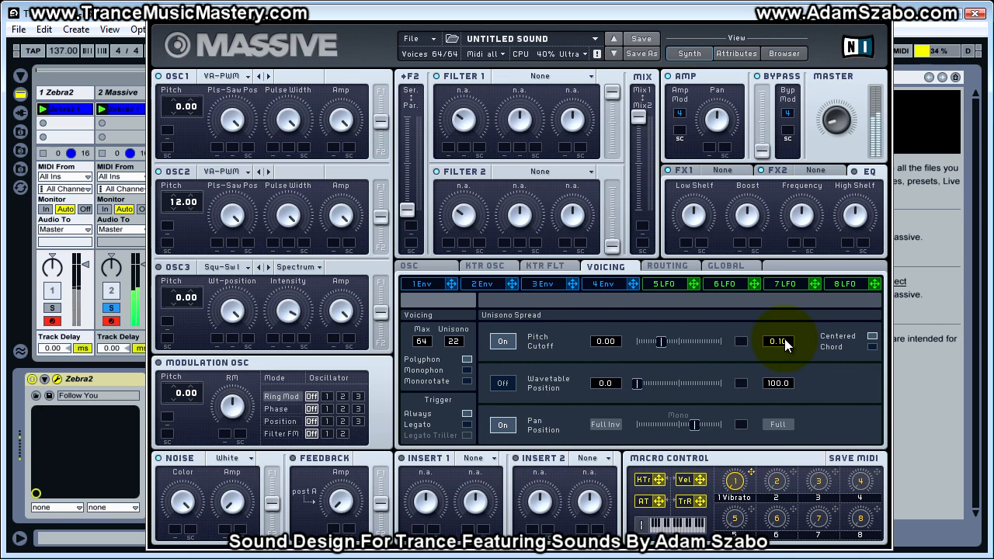
Set Massive's unisono Pitch Cutoff spread to 0.09, checking the detune by soloing the Zebra2 and Massive tracks alternately.
drag(784, 339, 787, 340)
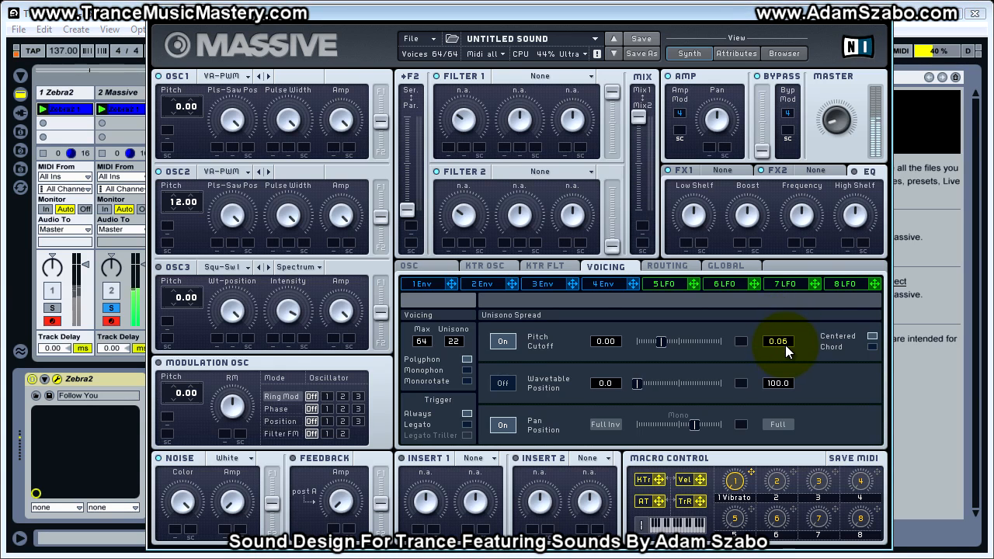
click(55, 309)
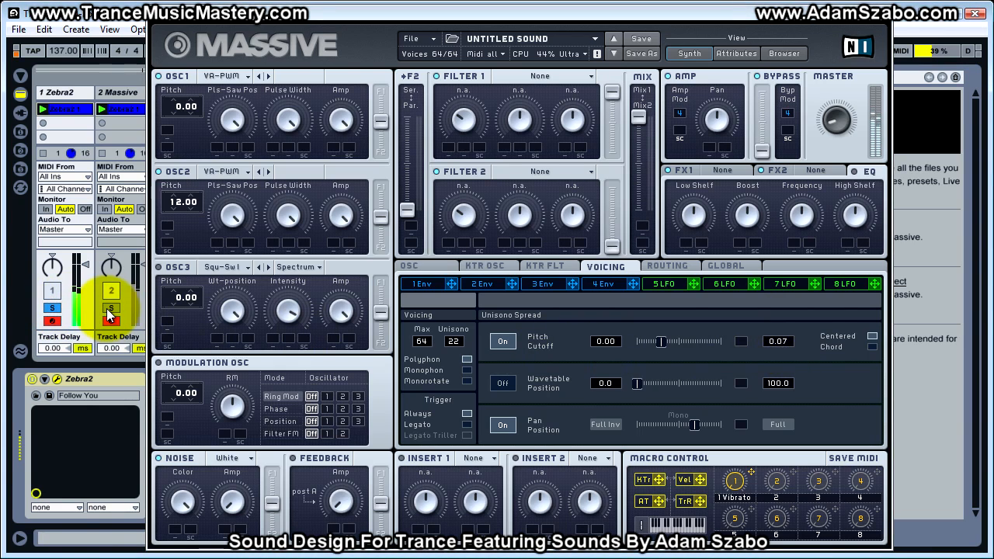
click(110, 313)
drag(766, 344, 786, 337)
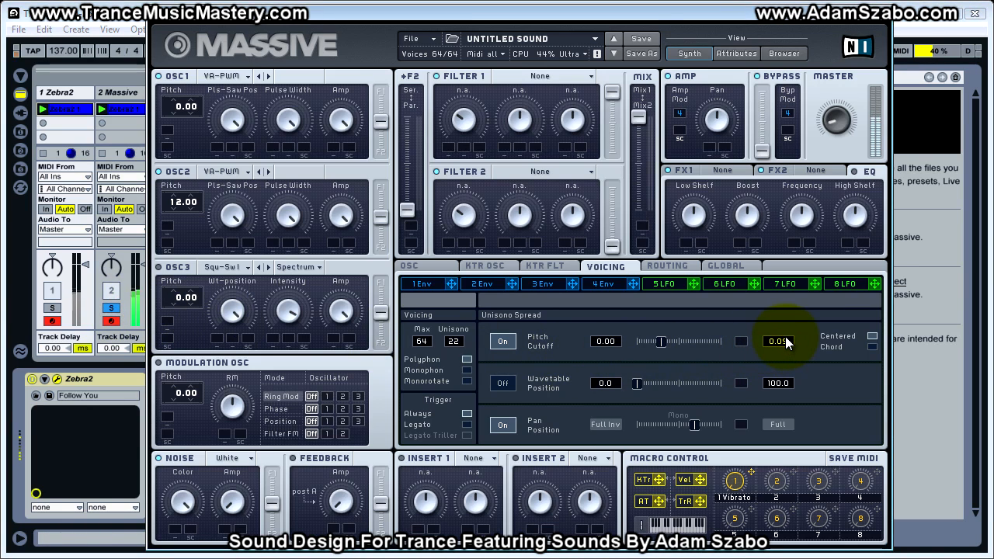
click(52, 307)
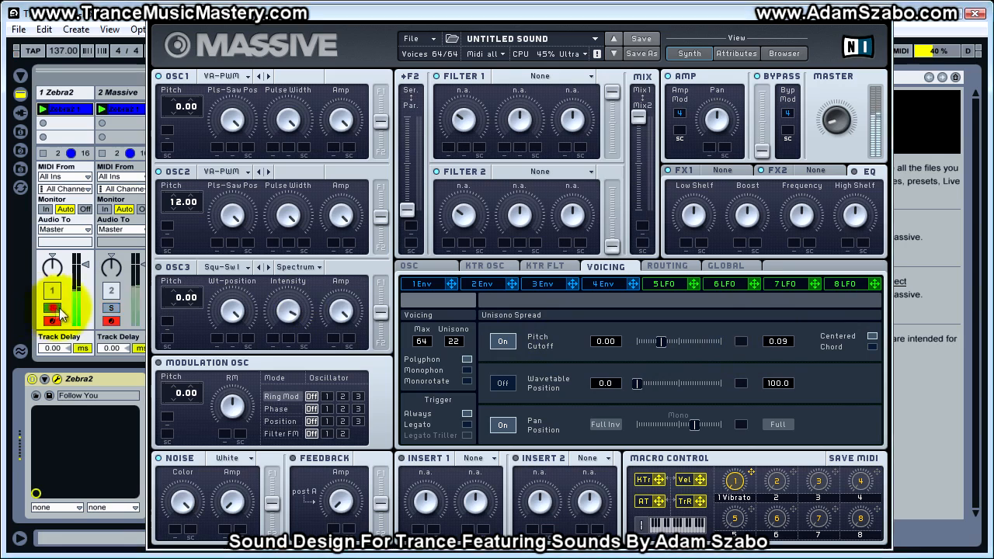
click(114, 309)
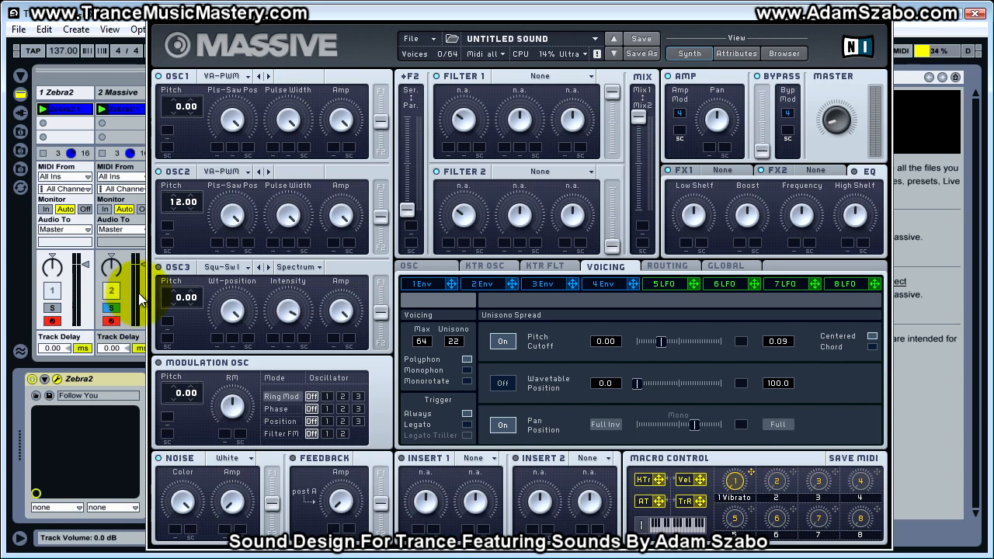
Enable OSC3 in Zebra2's patch and check its detune, volume and stereo width, showing its Mixer settings.
drag(589, 43, 600, 53)
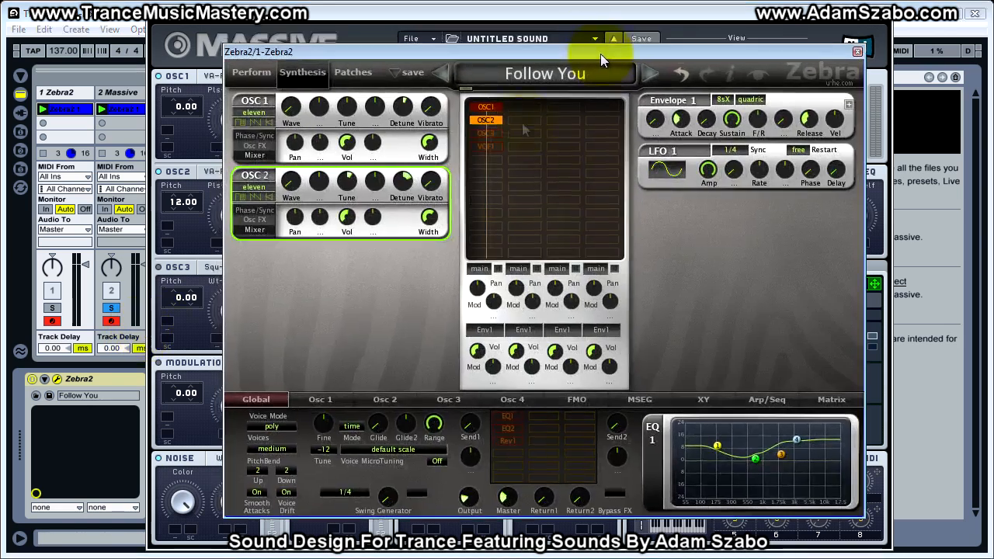
click(488, 134)
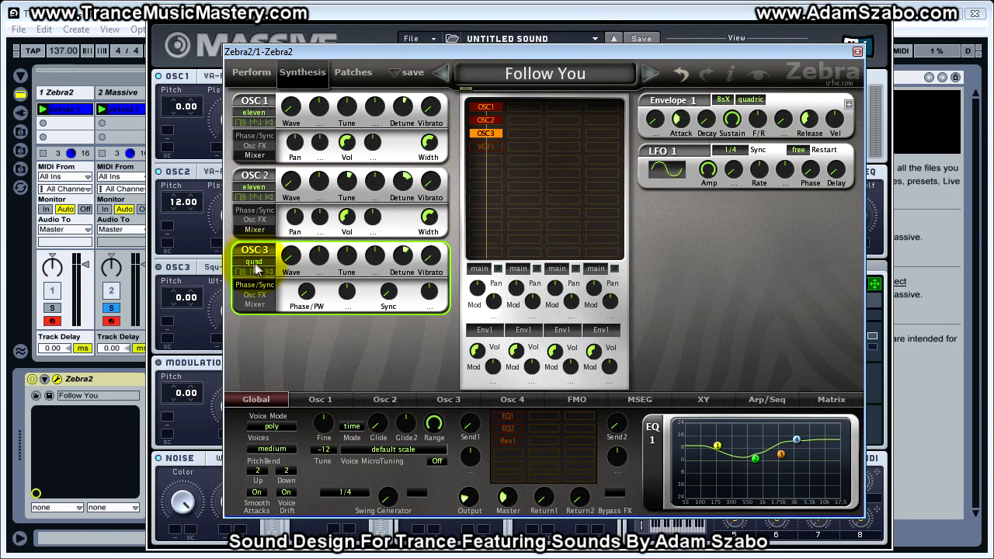
click(400, 258)
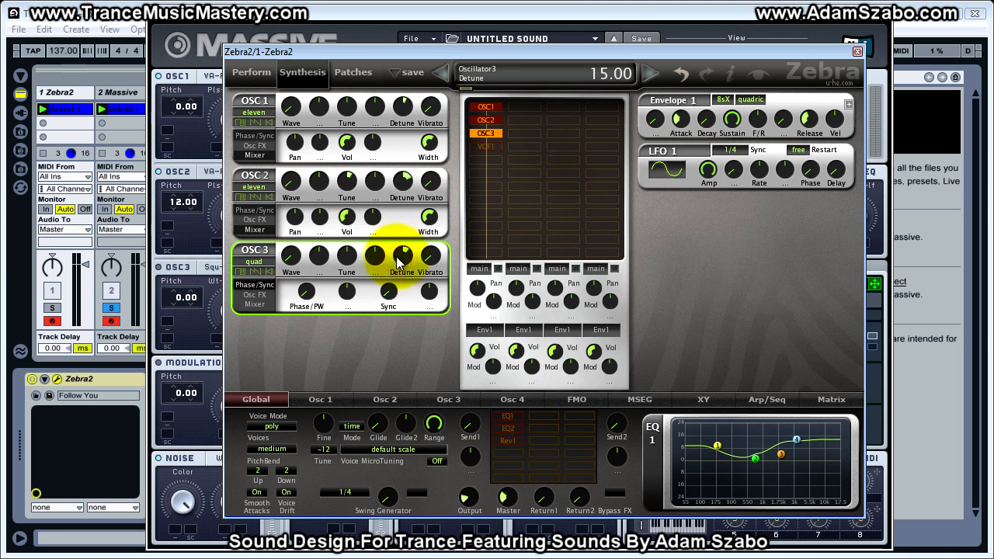
click(256, 303)
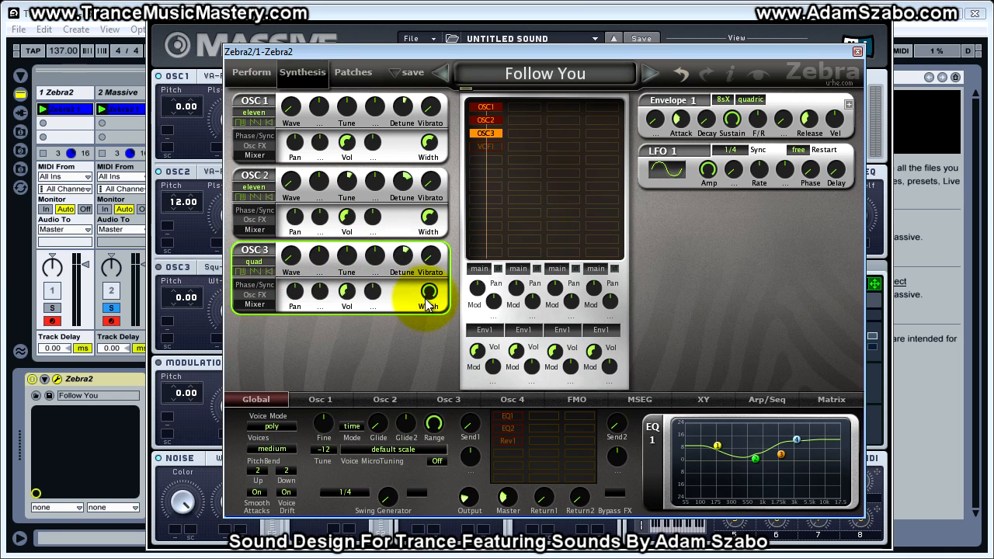
click(345, 292)
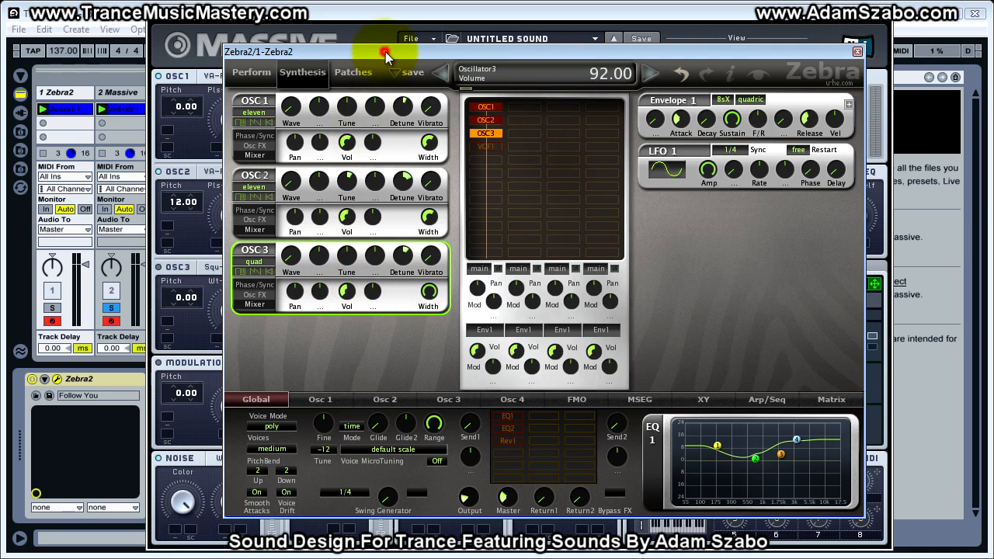
drag(385, 54, 445, 55)
click(407, 293)
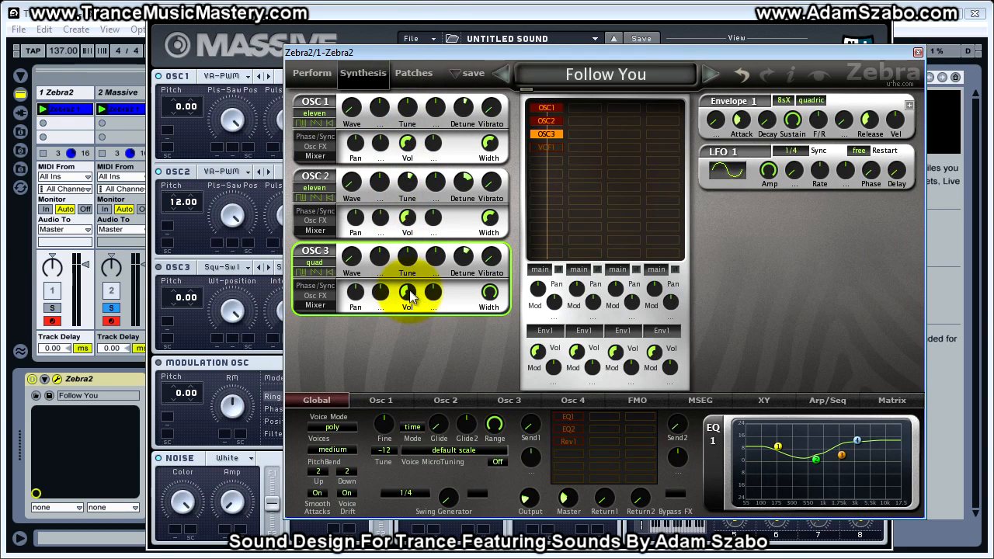
Switch on Massive's OSC3 with the Pulse-Saw PWM wavetable, match its Pls-Saw Pos and Pulse Width to OSC2, and keep its Amp slightly lower.
click(230, 399)
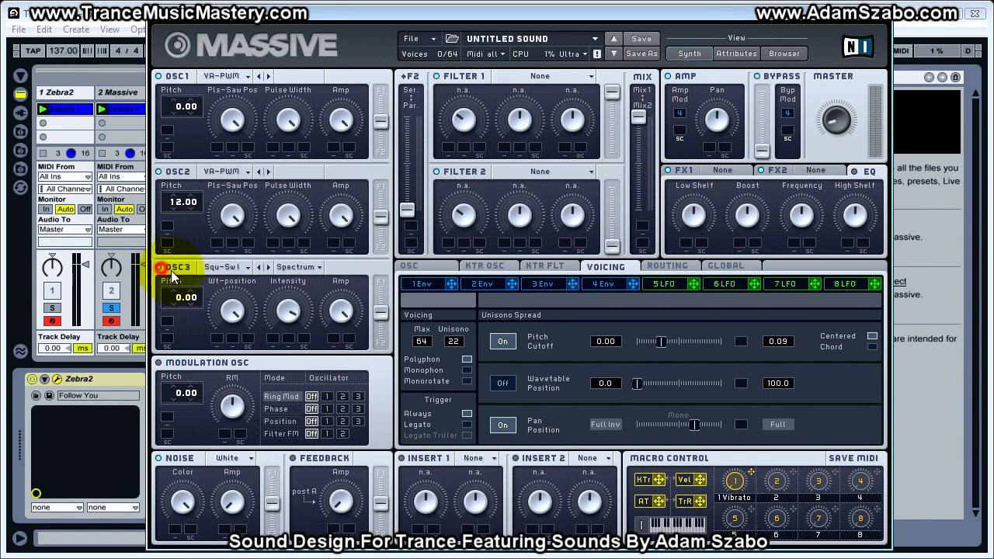
click(247, 267)
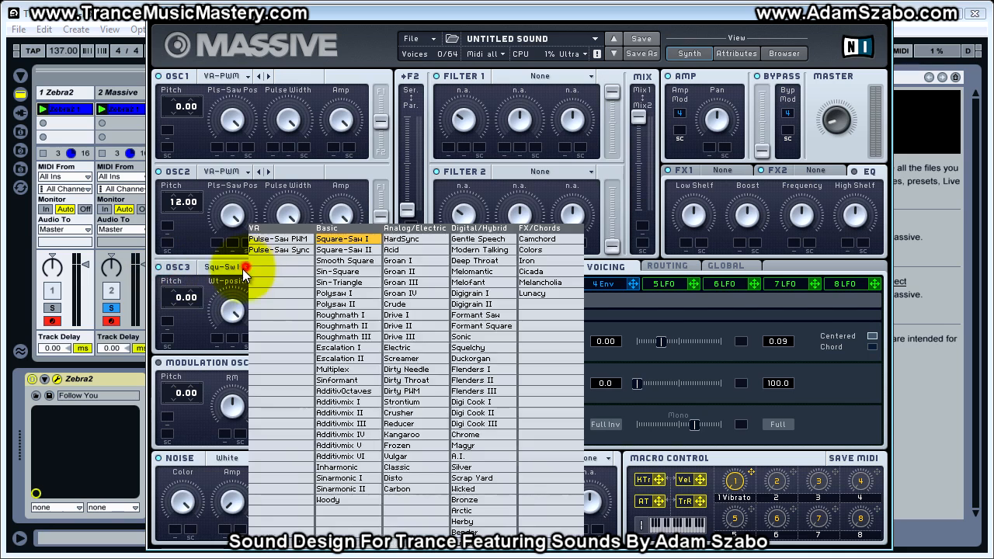
click(277, 239)
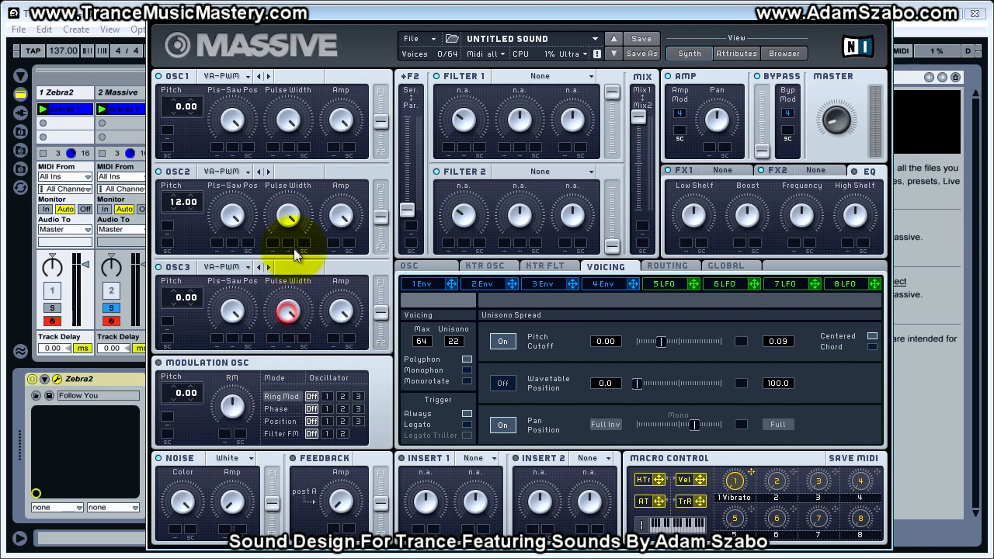
drag(236, 312, 245, 289)
drag(289, 312, 300, 287)
drag(343, 310, 345, 375)
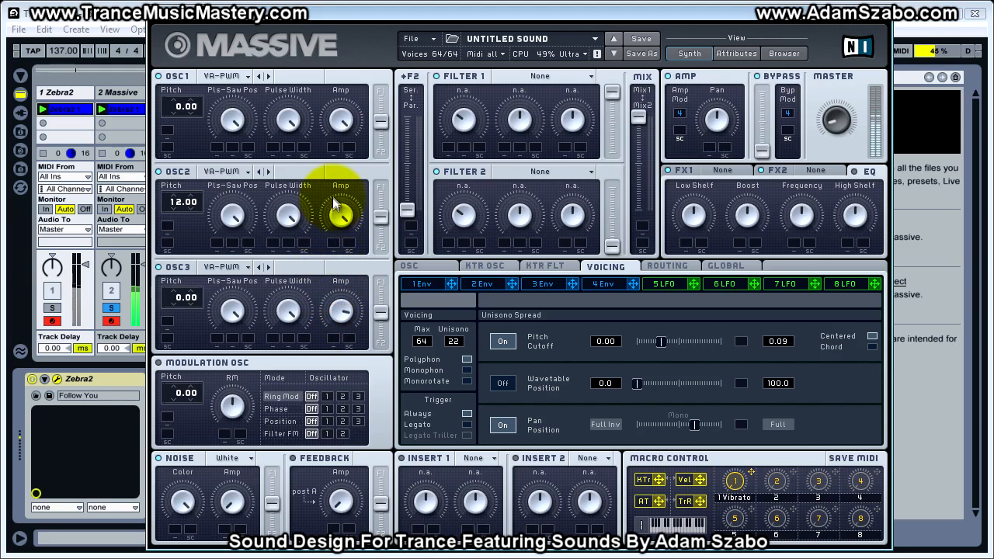
Raise the Amp of Massive's OSC3 to the level of the other oscillators, comparing the three-oscillator sounds by soloing the tracks alternately.
mouse_move(334, 189)
mouse_down()
mouse_move(336, 168)
mouse_move(333, 200)
mouse_up()
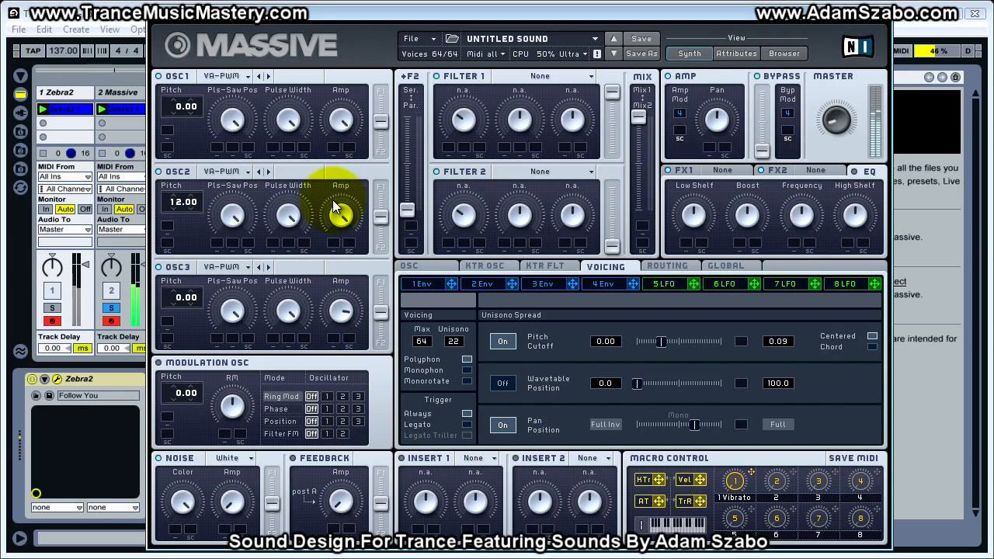
click(53, 307)
click(110, 308)
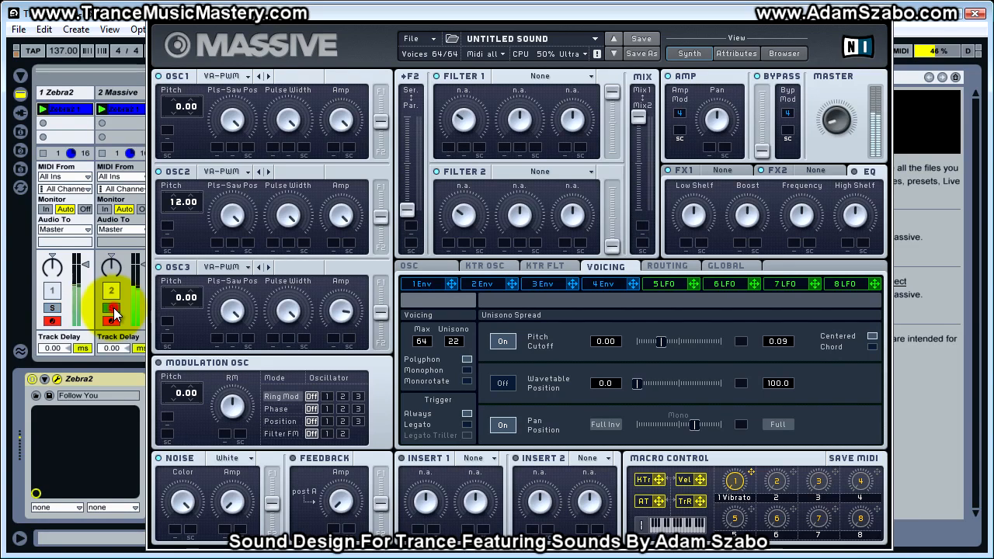
drag(338, 308, 338, 289)
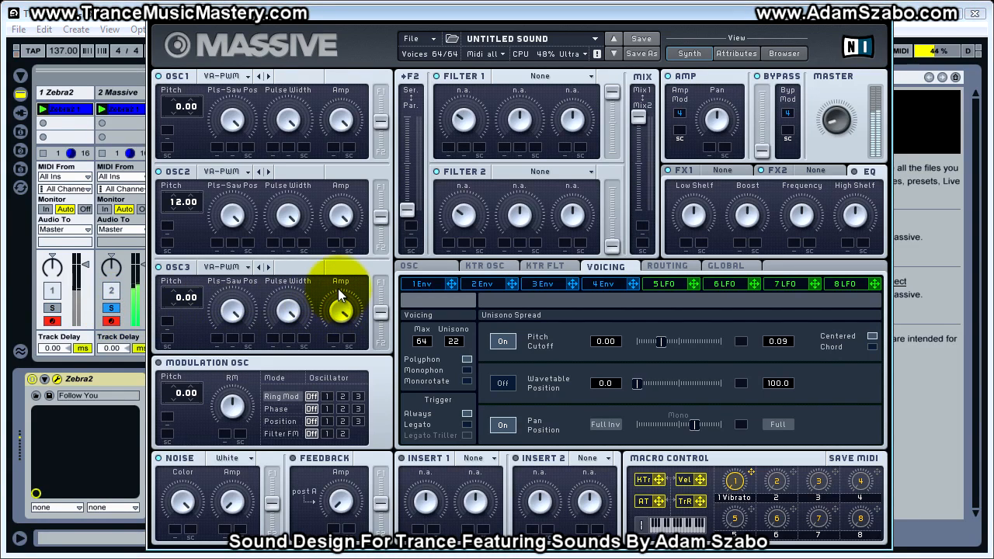
click(54, 308)
click(111, 309)
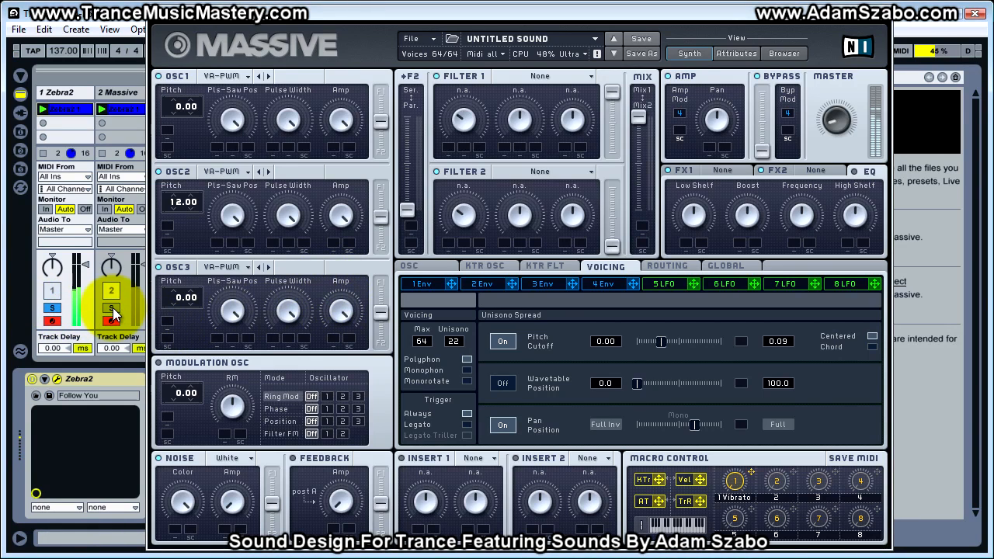
click(111, 308)
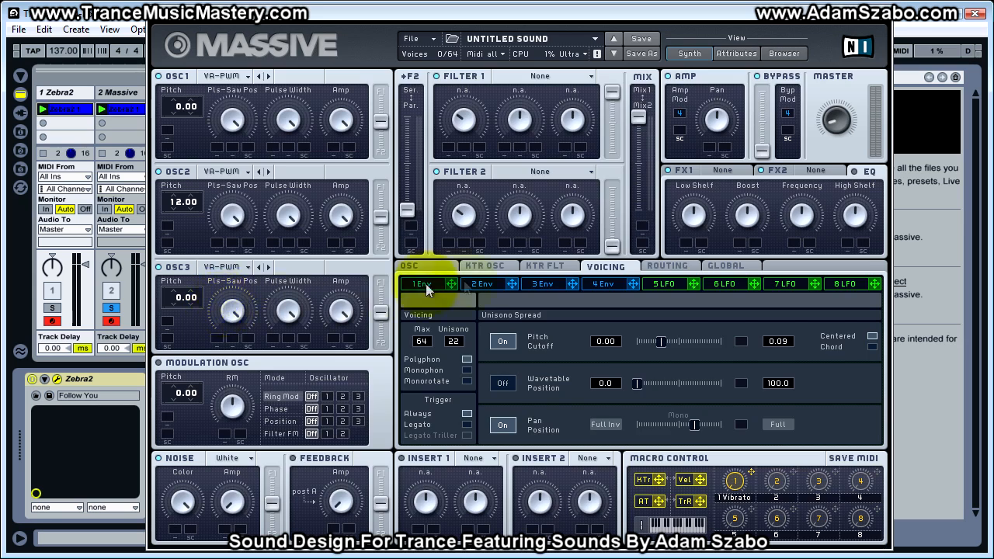
Enable EQ1 and EQ2 in Zebra2's effects grid and examine their curves against the EQ controls available in Massive.
key(alt+Tab)
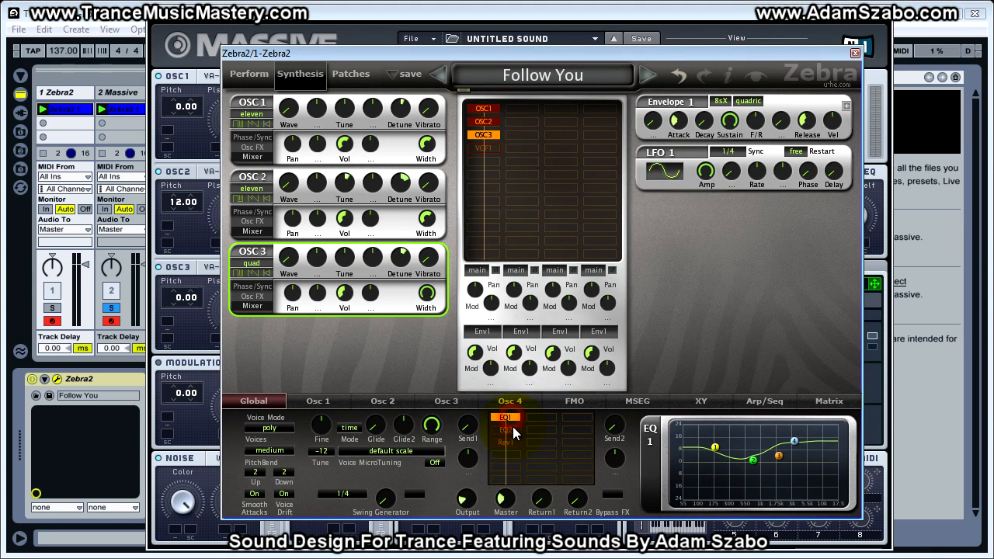
click(513, 427)
click(510, 417)
click(506, 430)
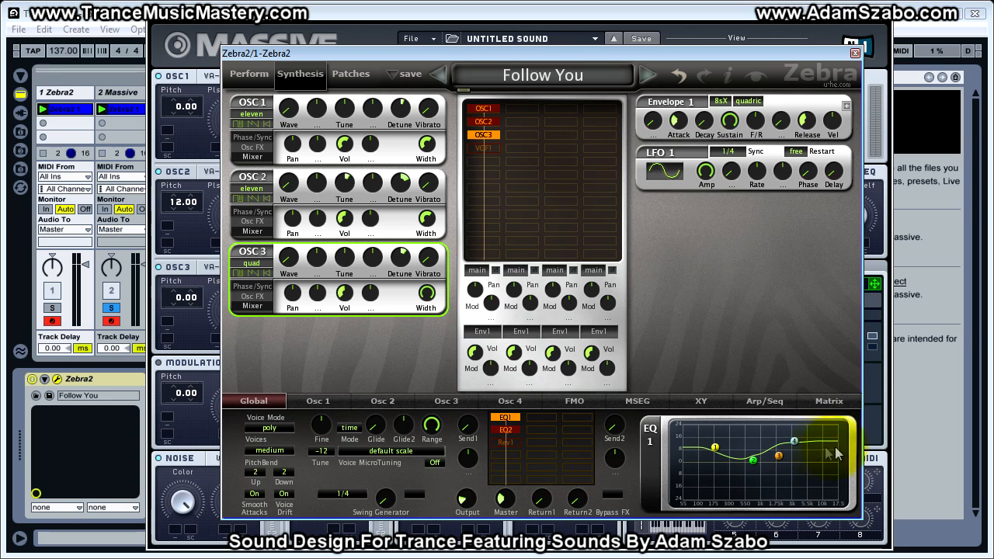
click(506, 430)
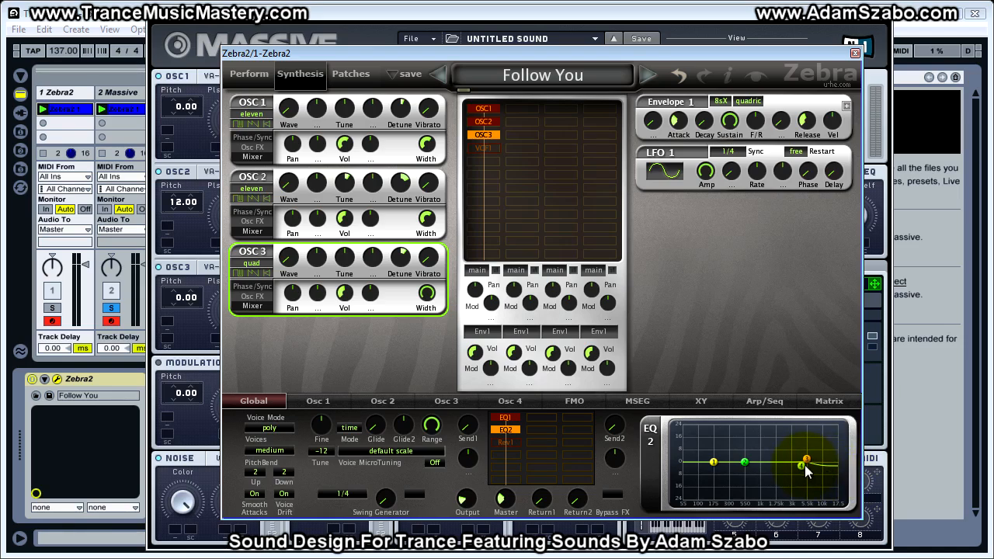
click(506, 420)
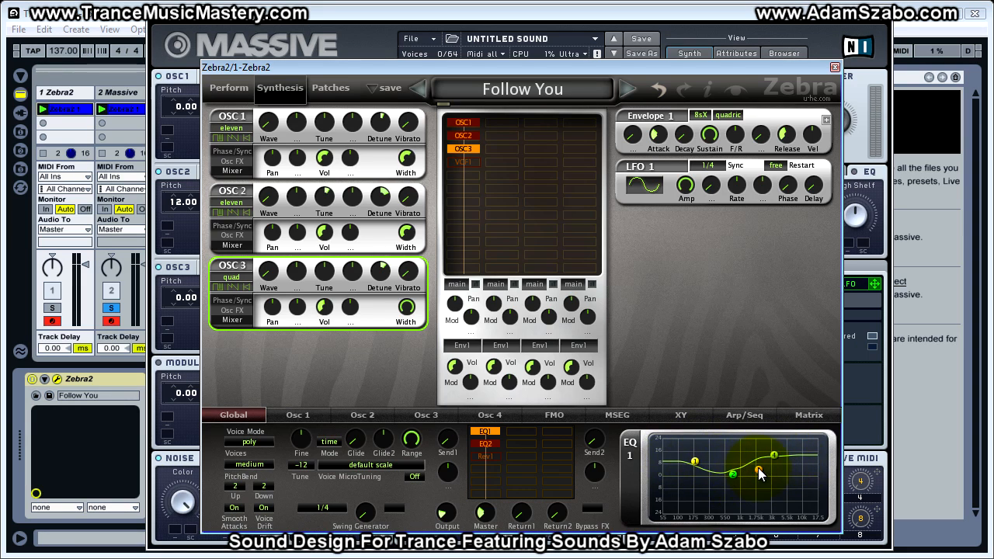
click(648, 65)
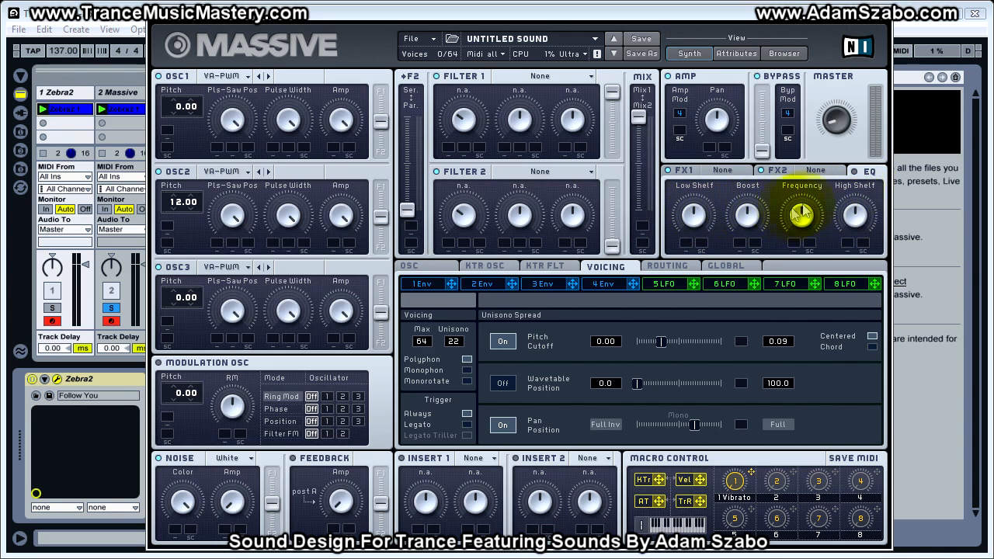
drag(993, 117, 331, 71)
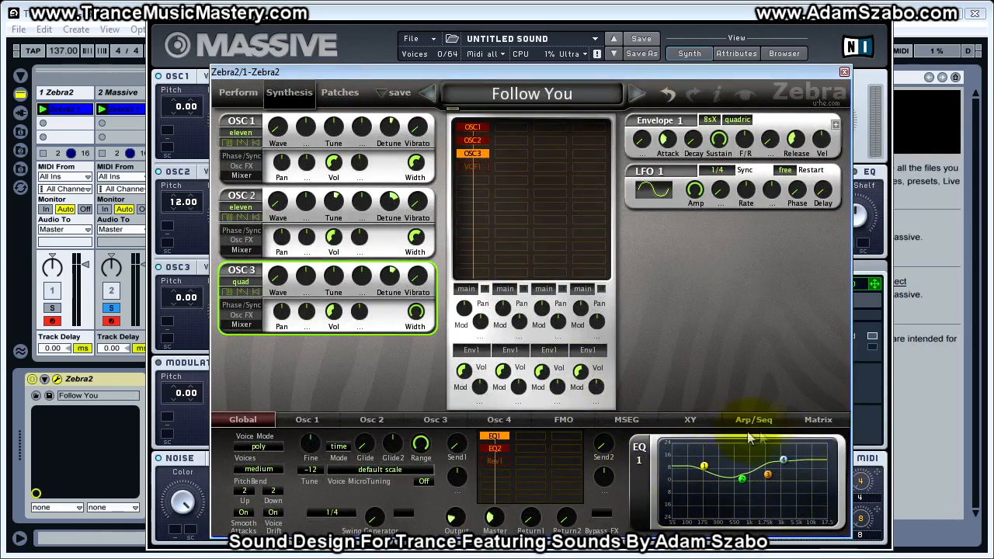
drag(613, 73, 993, 132)
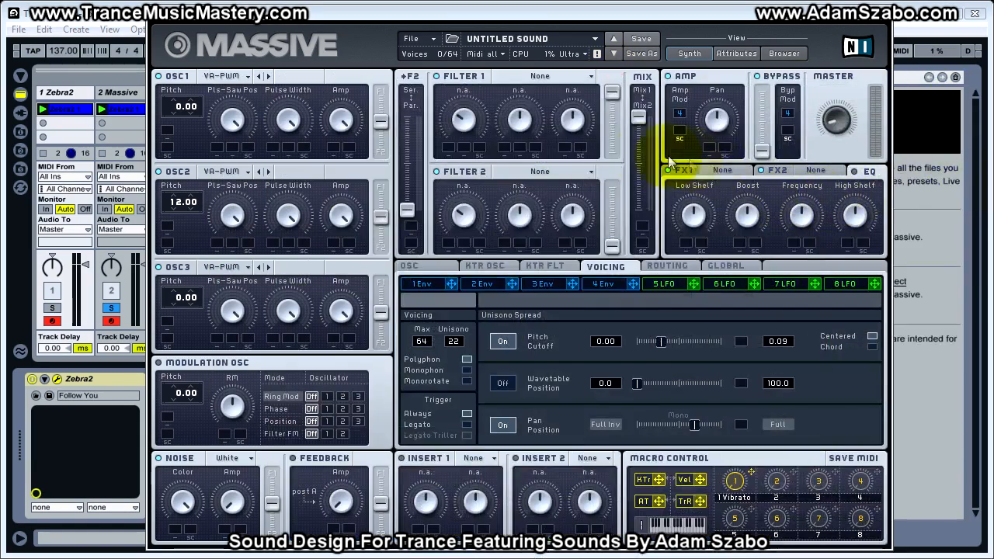
Switch on Massive's EQ, start playback and compare the sound with the equalized Zebra2 track by soloing the tracks alternately.
click(855, 171)
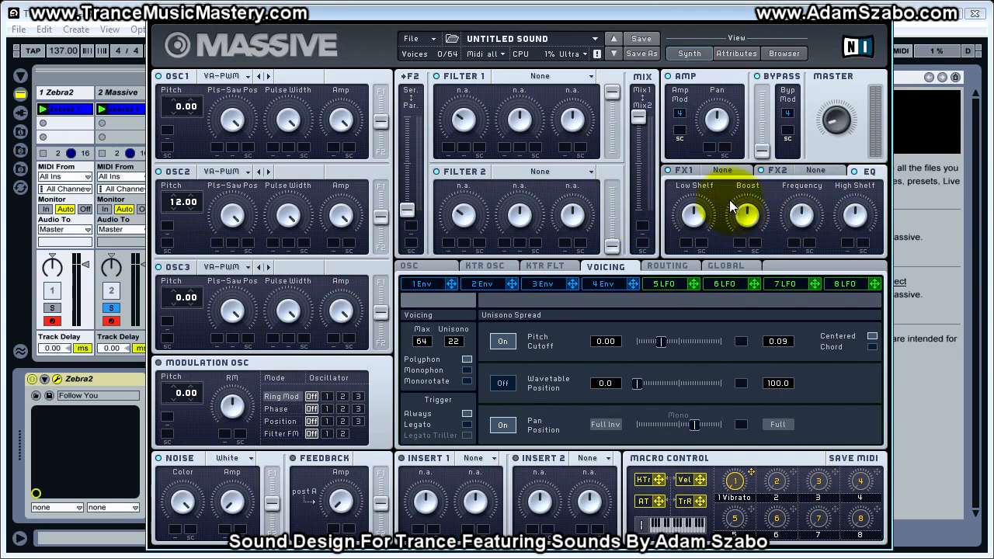
key(space)
click(58, 308)
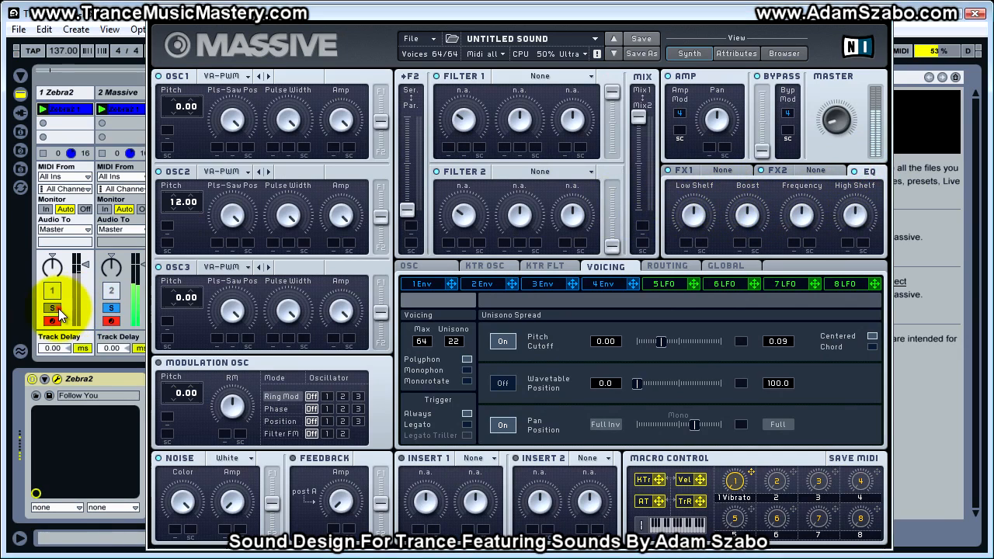
click(111, 307)
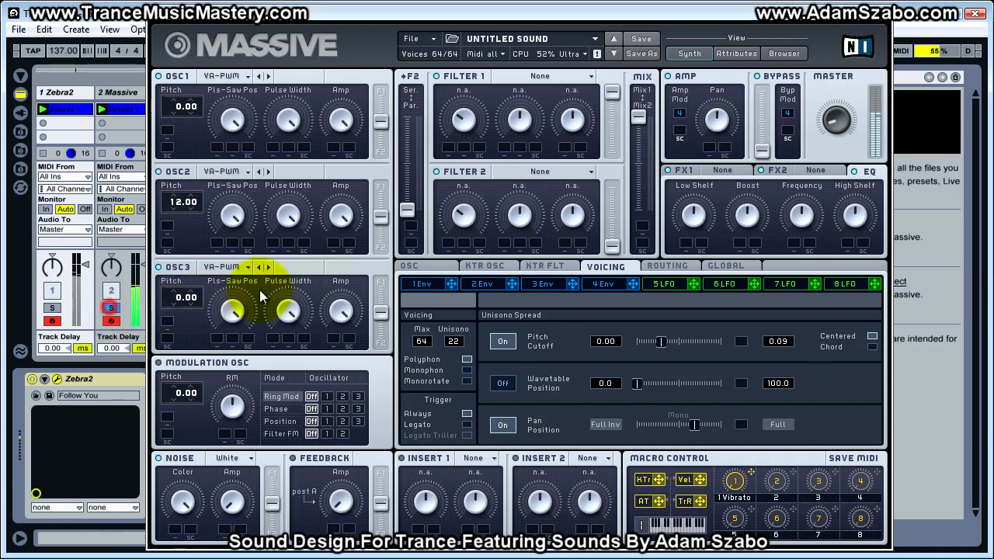
Raise the High Shelf, Boost and Frequency of Massive's EQ above their centre positions, readjusting the Master level around these changes.
drag(842, 124, 840, 119)
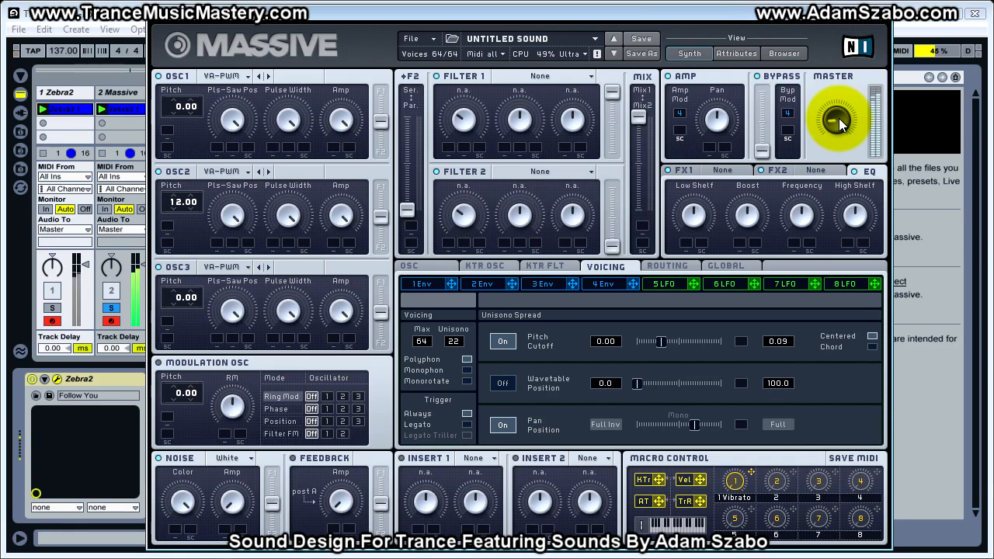
click(852, 218)
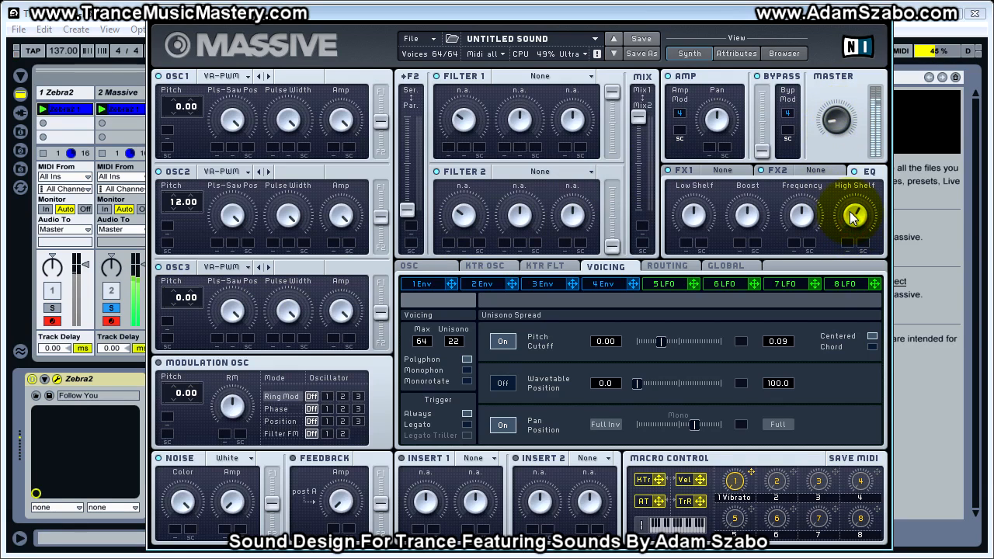
drag(748, 218, 748, 209)
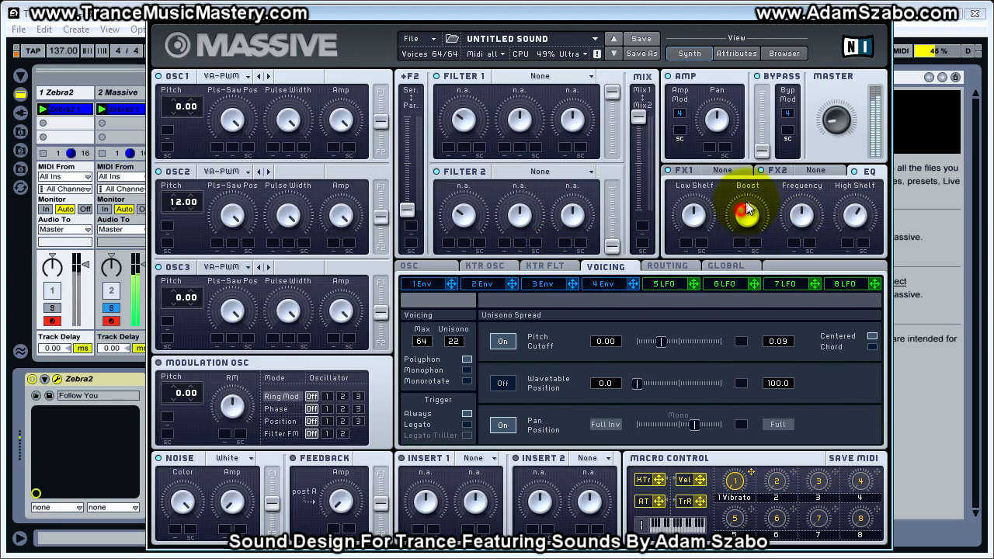
click(799, 206)
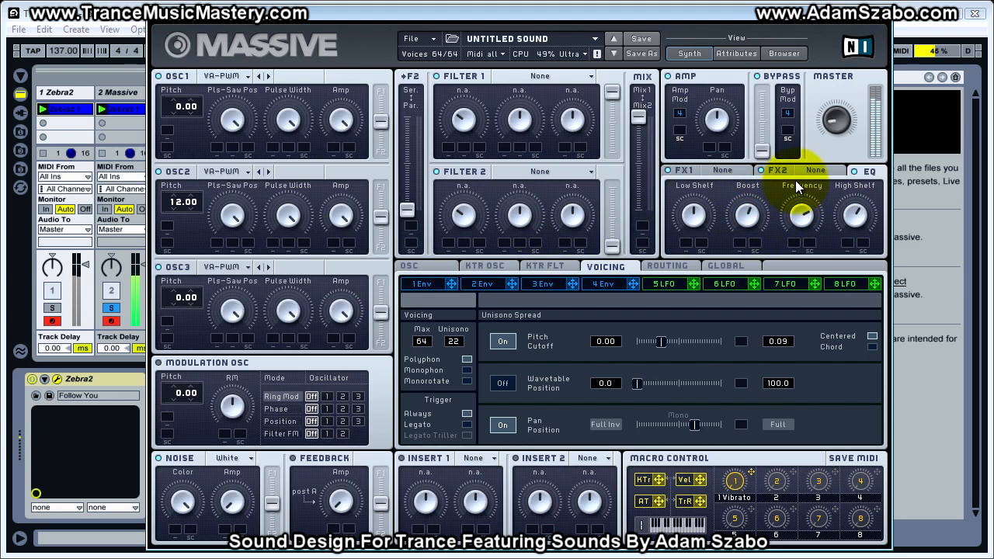
click(750, 218)
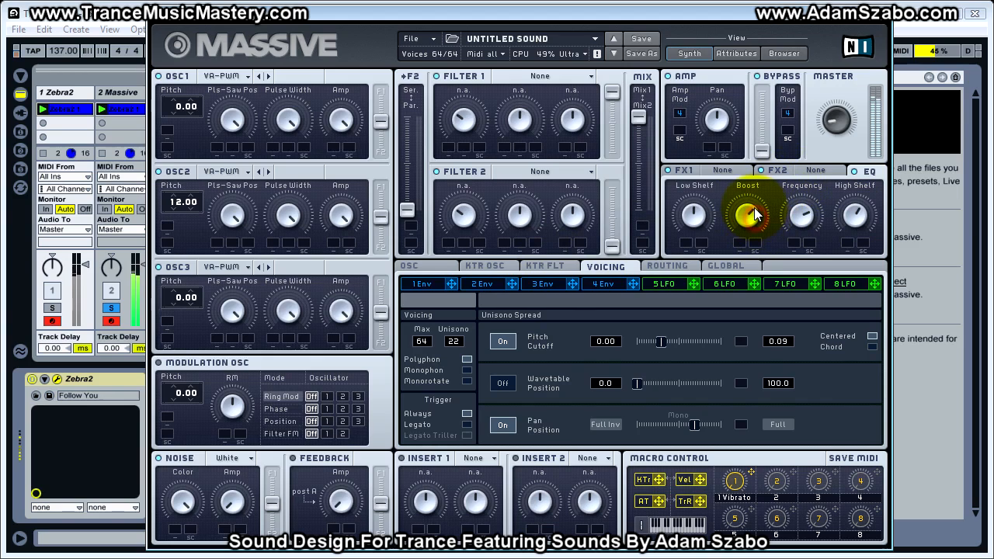
click(812, 217)
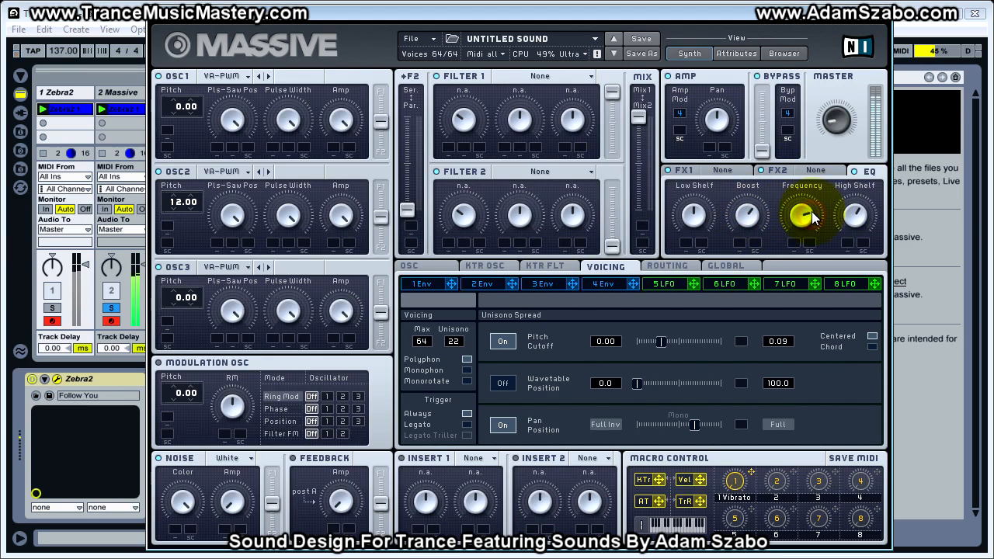
click(864, 218)
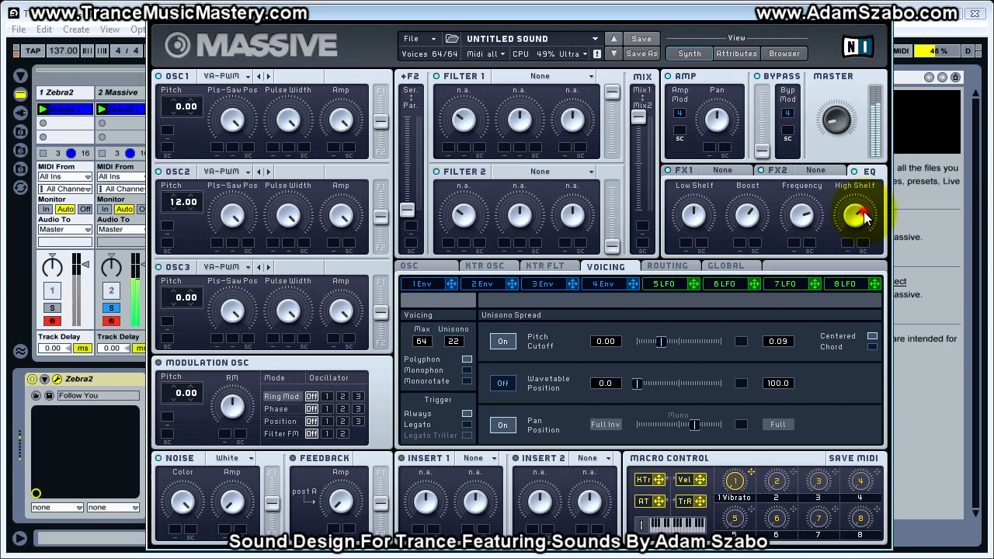
click(837, 125)
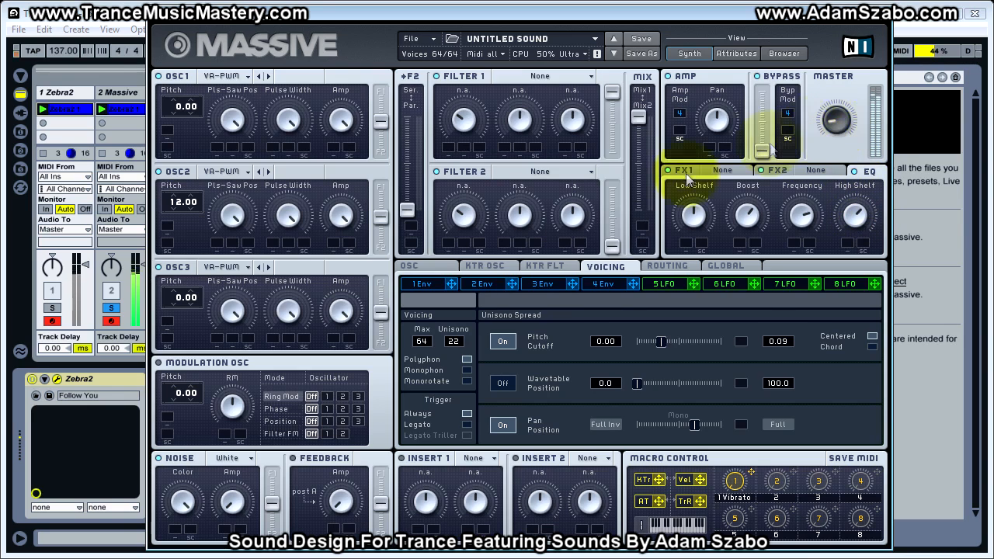
Raise the EQ's Low Shelf slightly above centre and compare Massive with Zebra2 by soloing the tracks alternately.
click(111, 309)
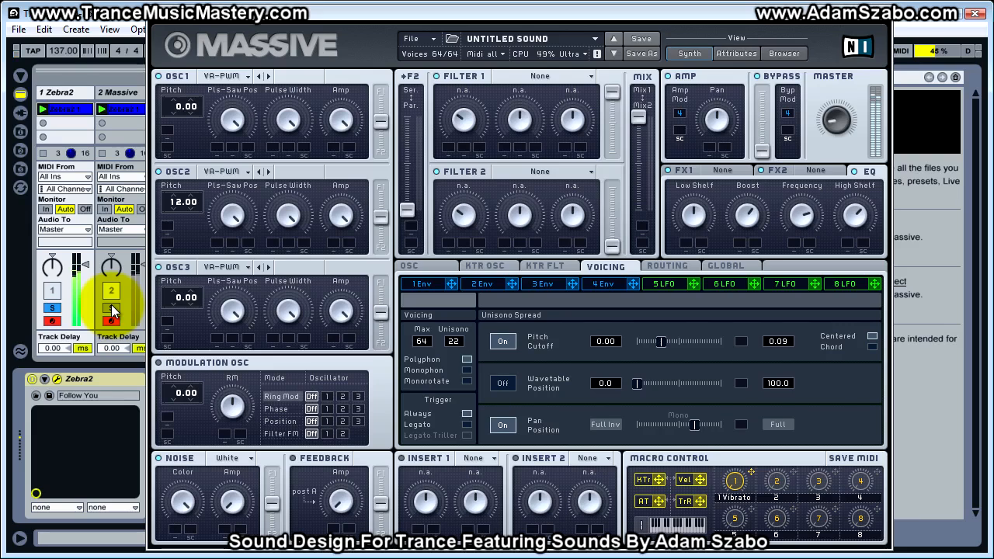
click(571, 218)
click(694, 216)
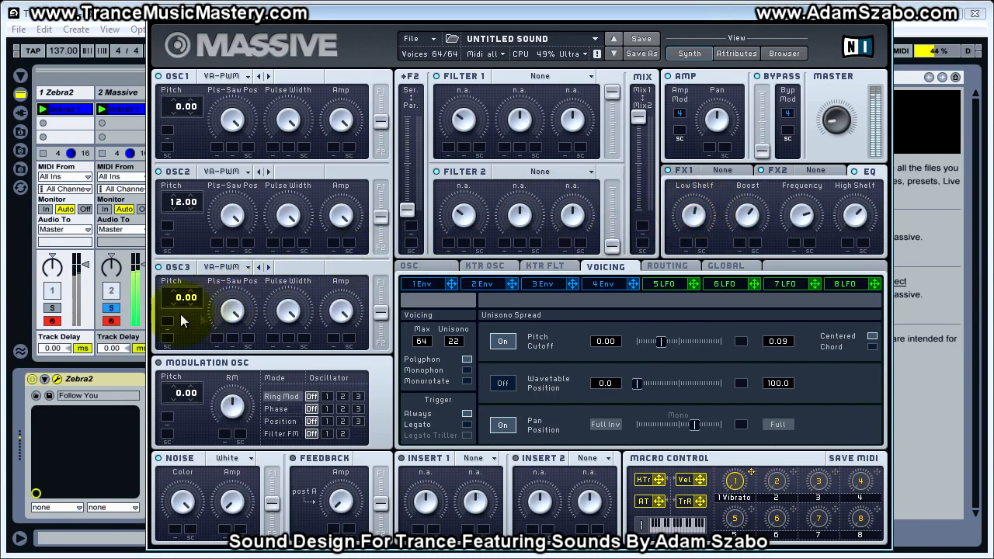
click(53, 309)
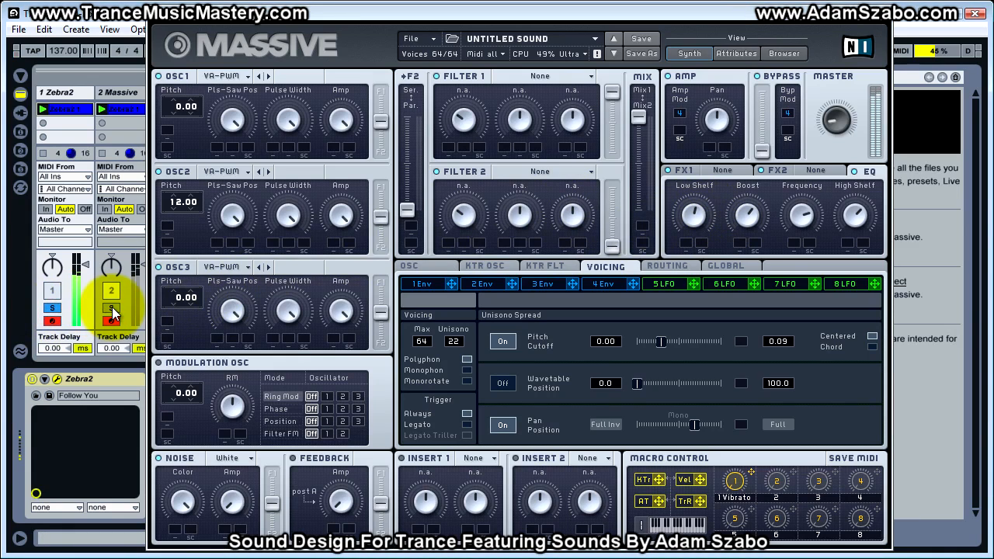
click(112, 310)
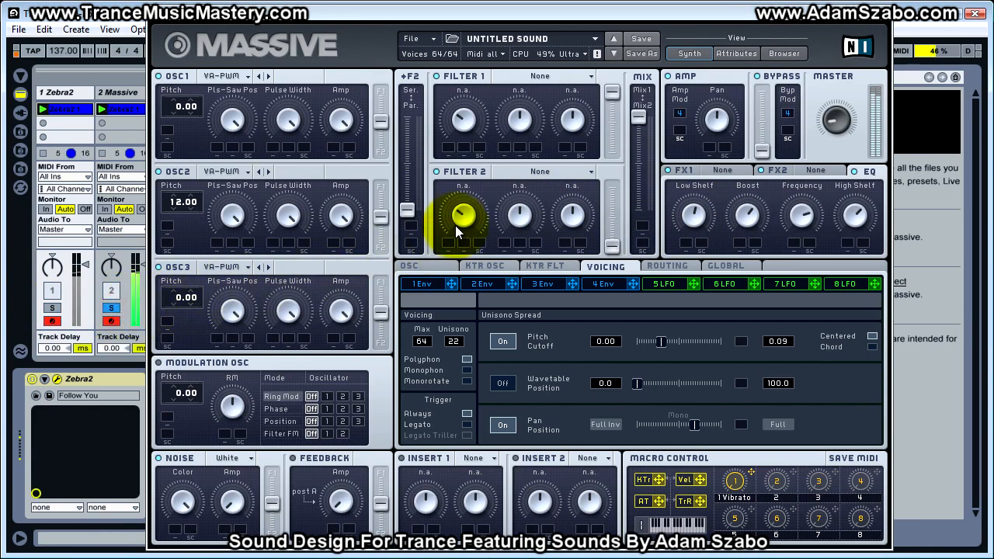
Fine-tune the EQ Boost and Master level in Massive, checking the match by switching the solo between both tracks.
click(757, 219)
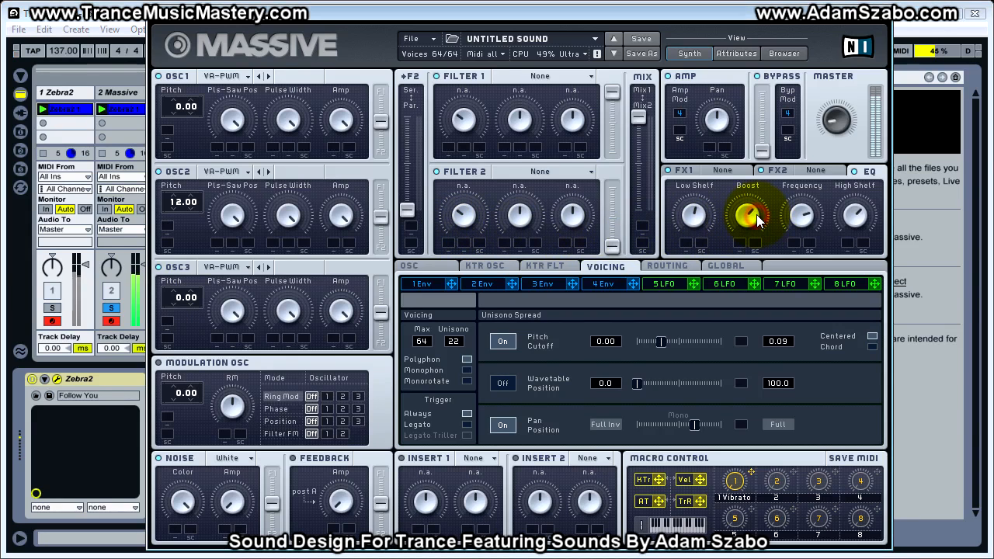
click(839, 111)
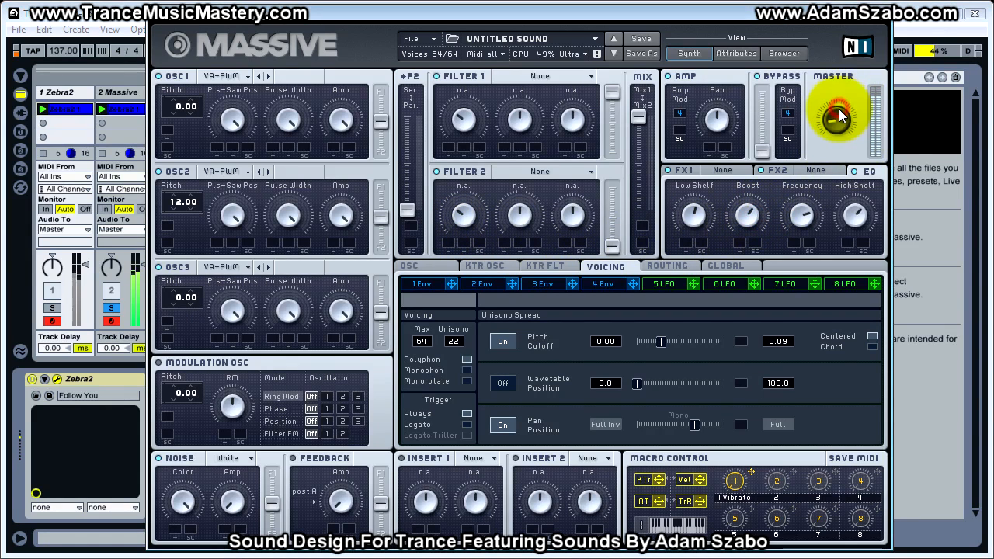
click(53, 309)
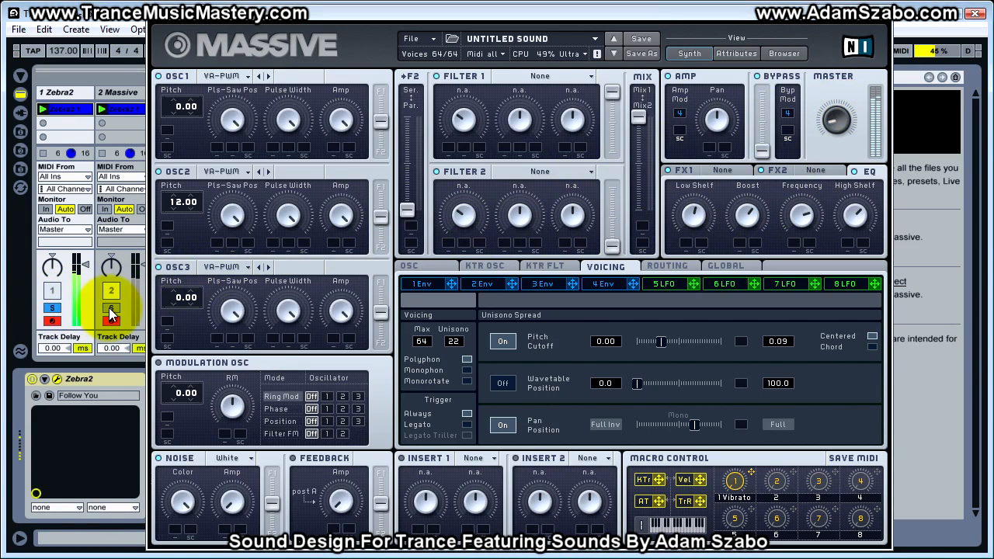
click(111, 309)
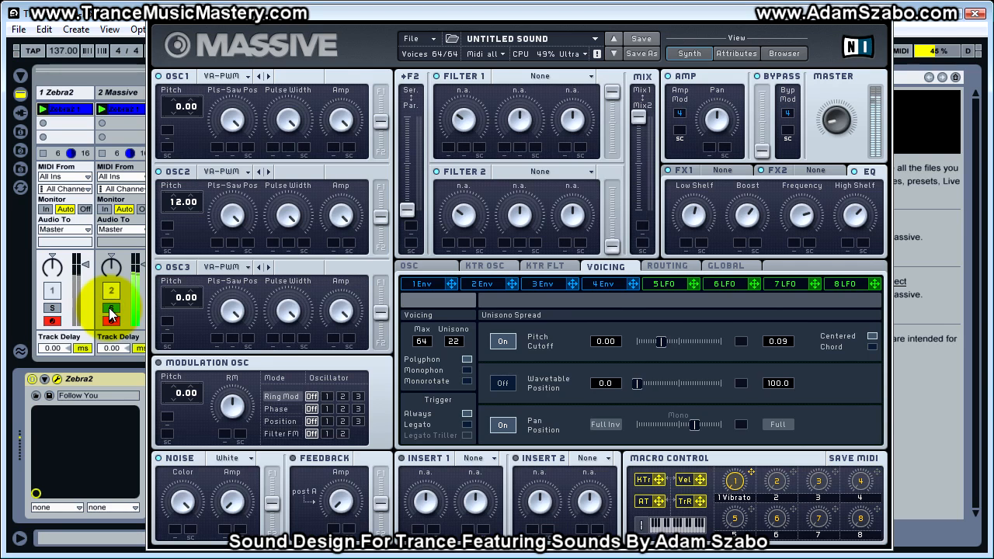
click(54, 309)
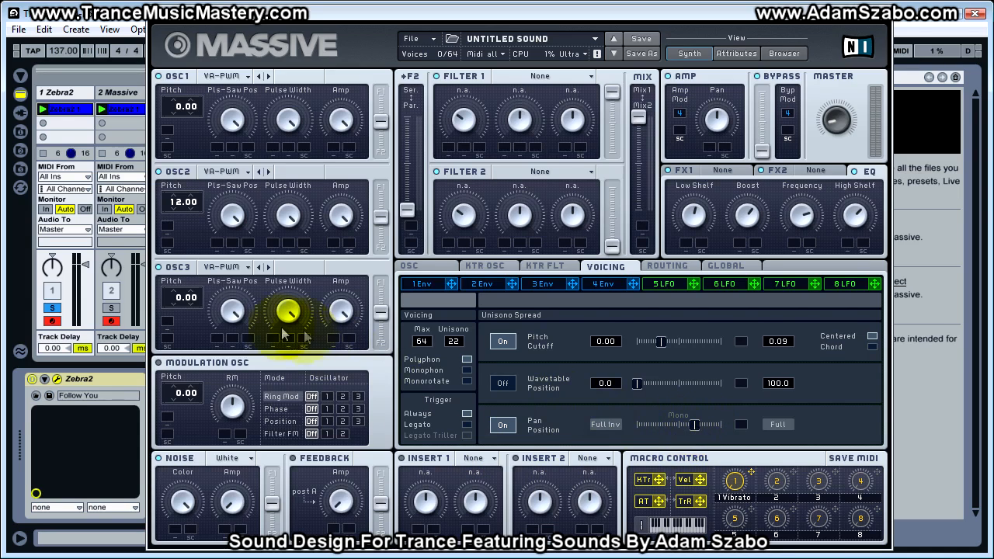
click(114, 308)
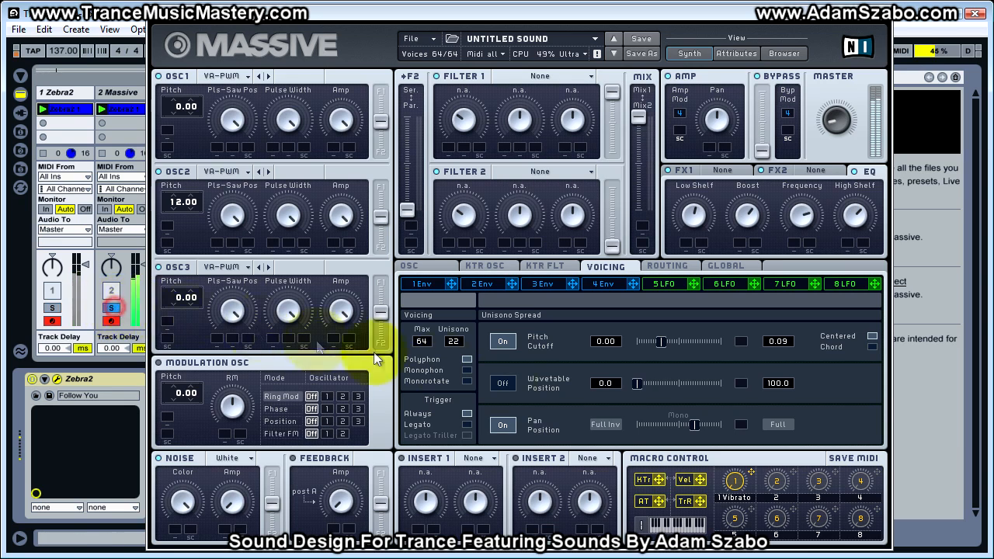
Widen Massive's unisono Pan Position spread and trim the Master level, comparing the stereo width against the soloed Zebra2 track.
drag(695, 426, 708, 427)
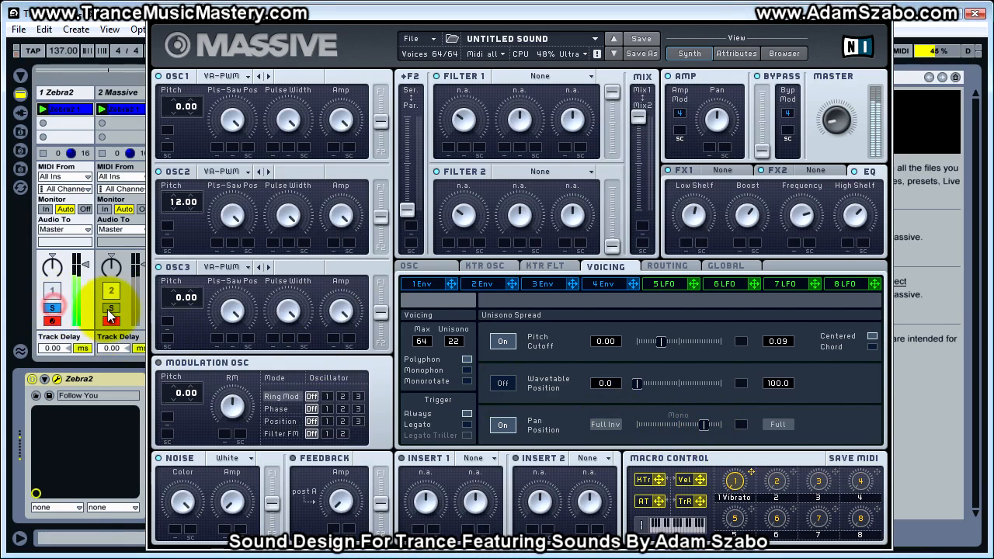
click(109, 310)
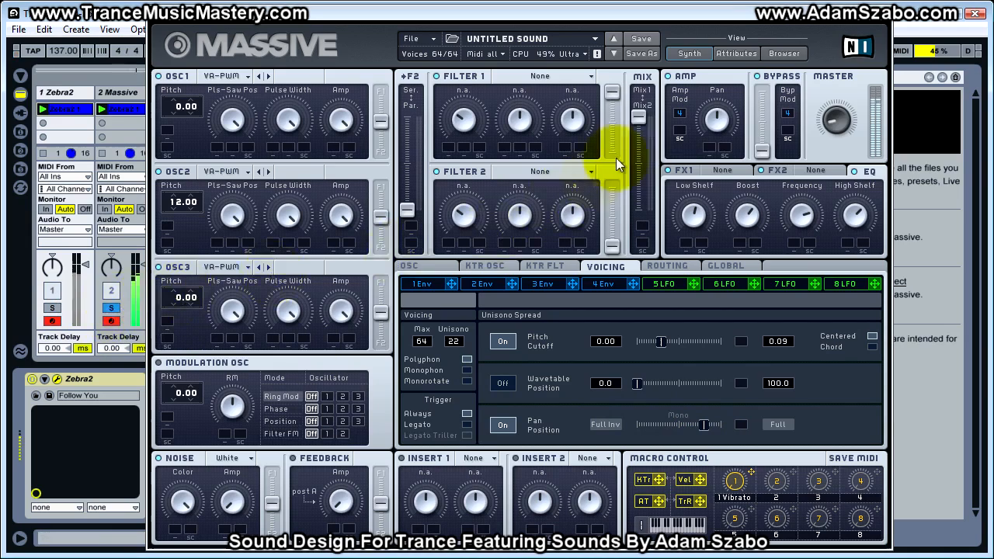
click(828, 124)
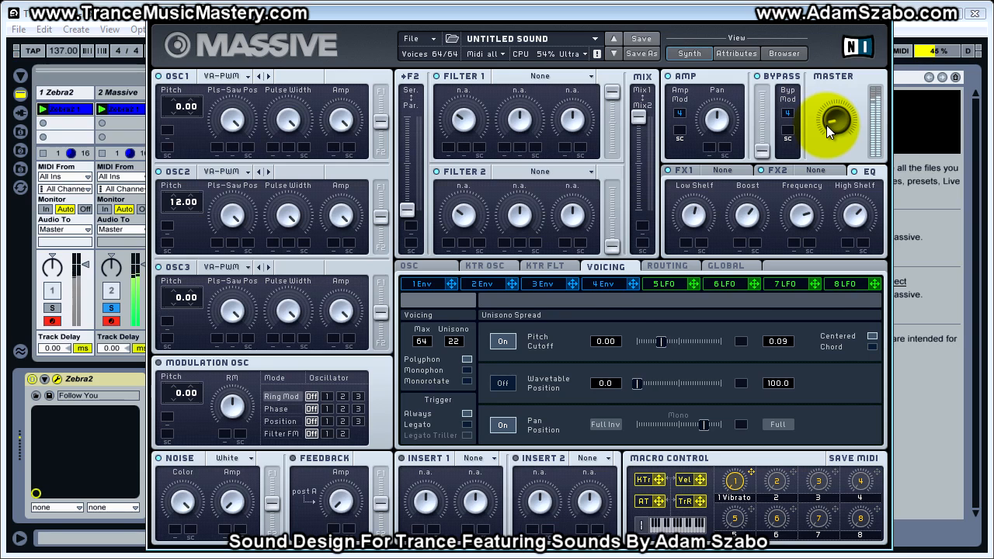
click(53, 309)
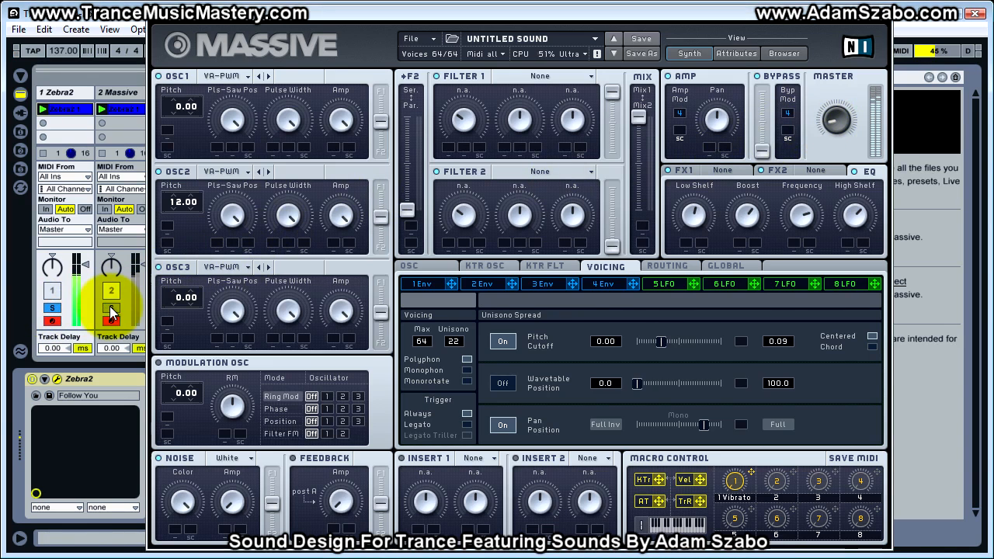
click(110, 306)
Raise the EQ Frequency further and readjust the Boost to suit the higher band.
click(750, 216)
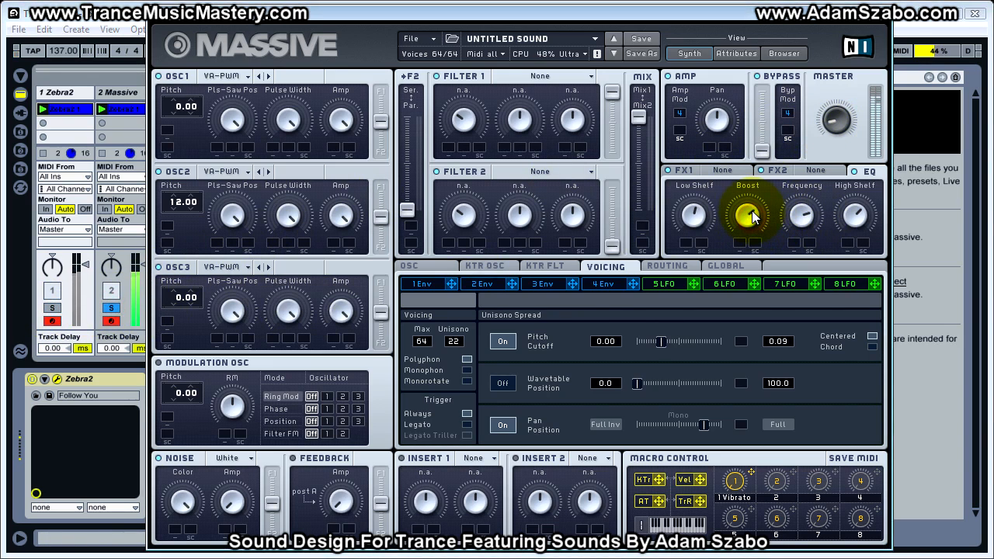
click(801, 211)
mouse_move(797, 200)
mouse_down()
mouse_move(798, 208)
mouse_move(797, 200)
mouse_up()
click(751, 215)
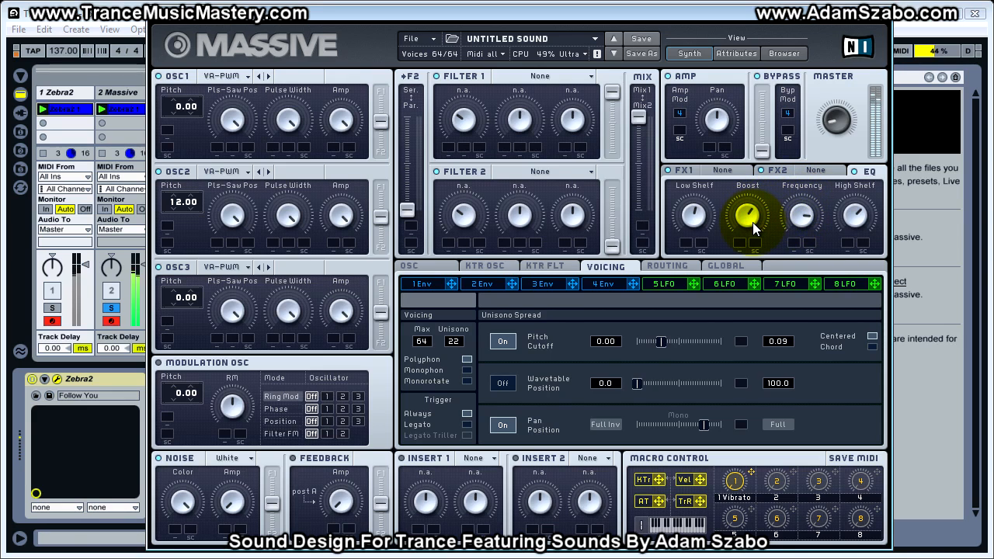
Compare the re-equalized Massive sound with Zebra2 by soloing the two tracks alternately.
click(53, 308)
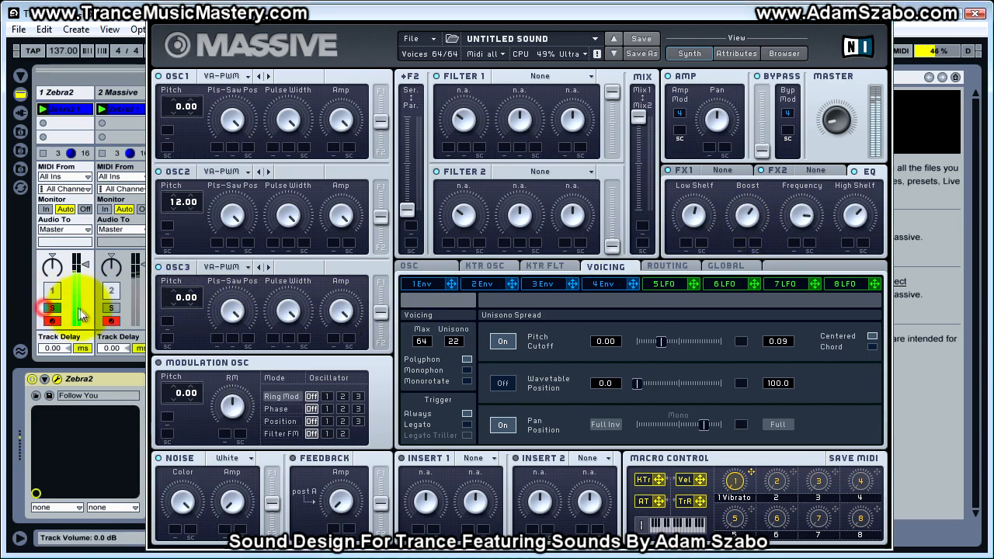
click(112, 309)
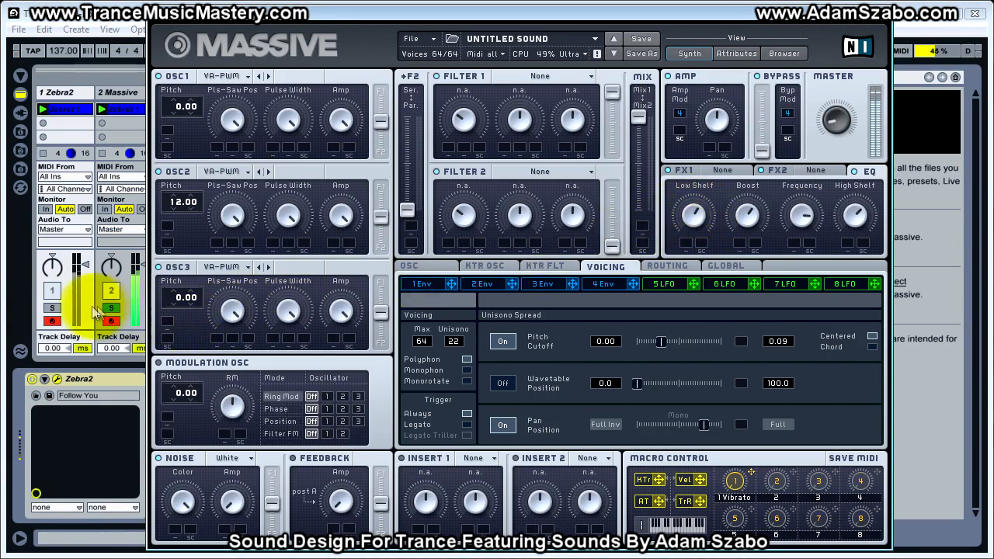
click(52, 308)
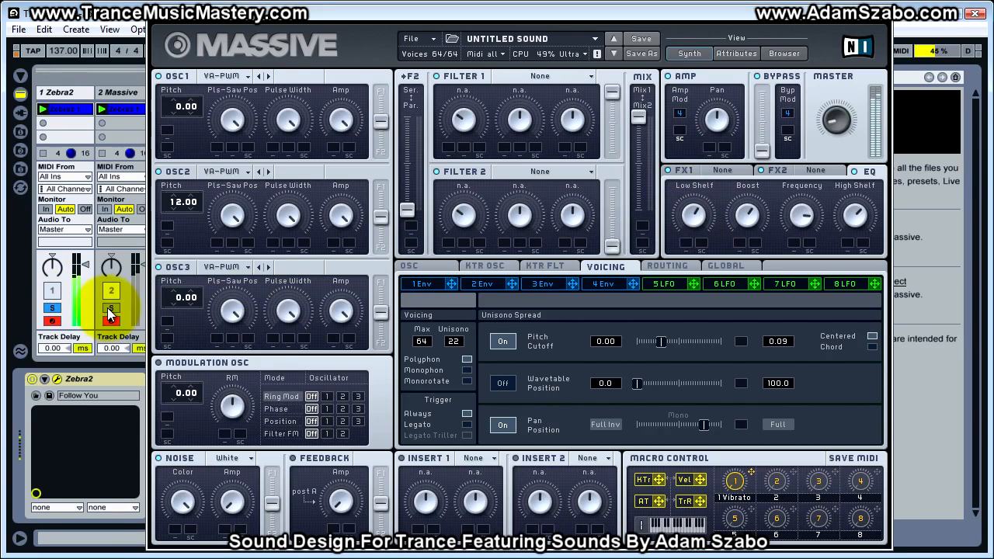
click(109, 313)
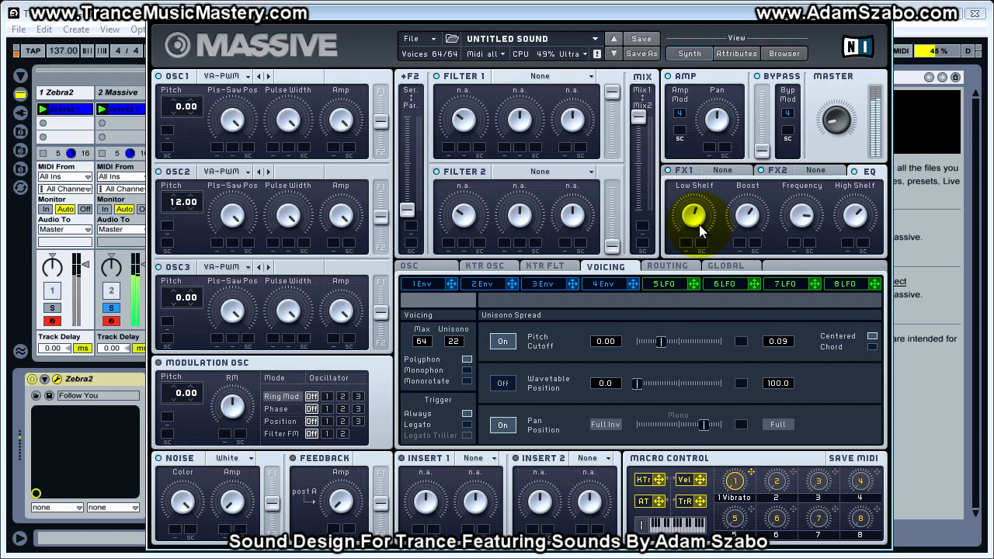
click(57, 308)
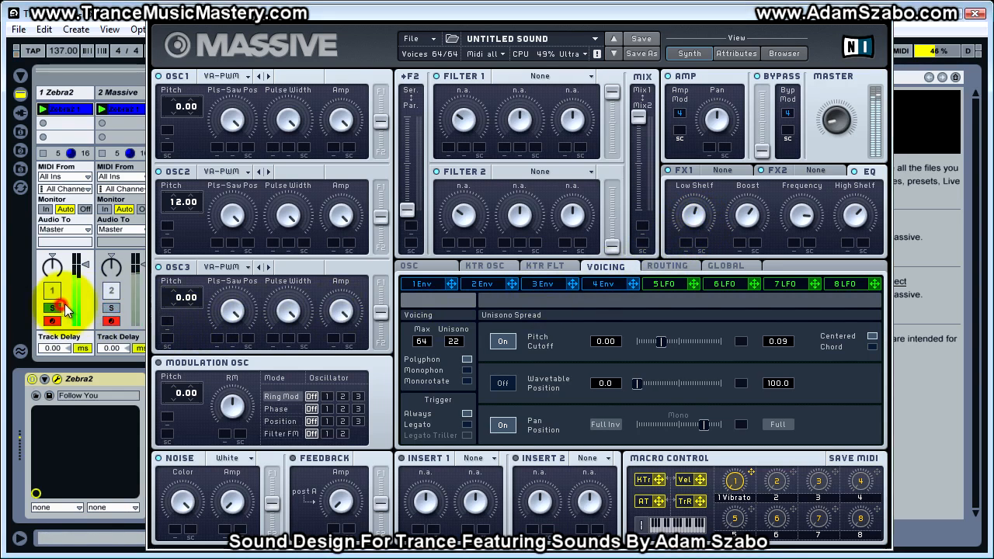
Narrow Massive's unisono Pan Position spread slightly and compare the stereo width with the Zebra2 track.
click(110, 310)
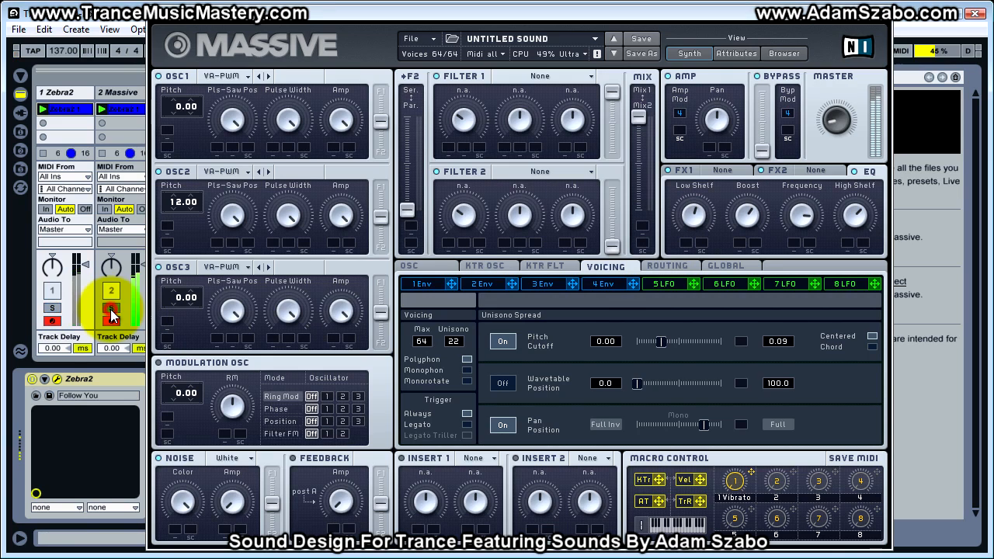
click(707, 426)
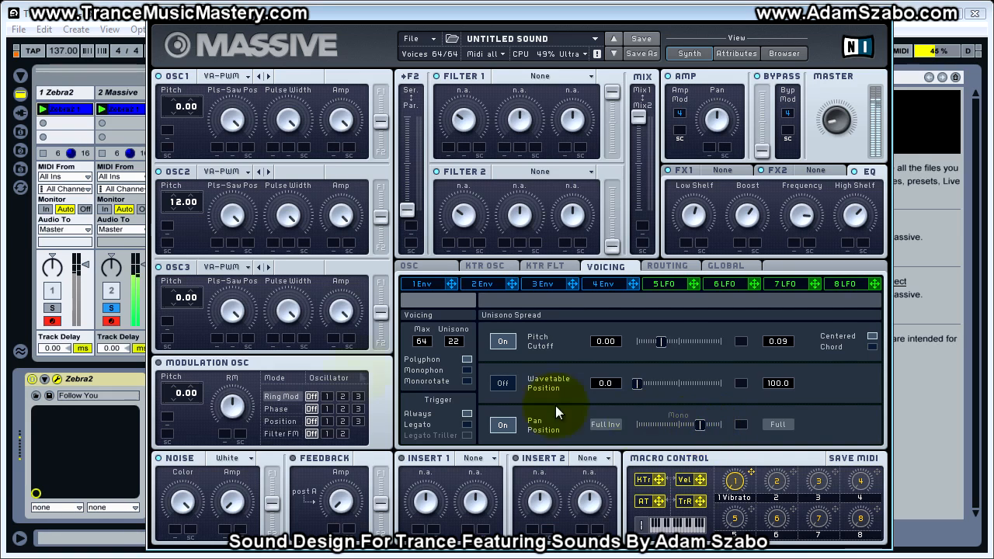
click(53, 308)
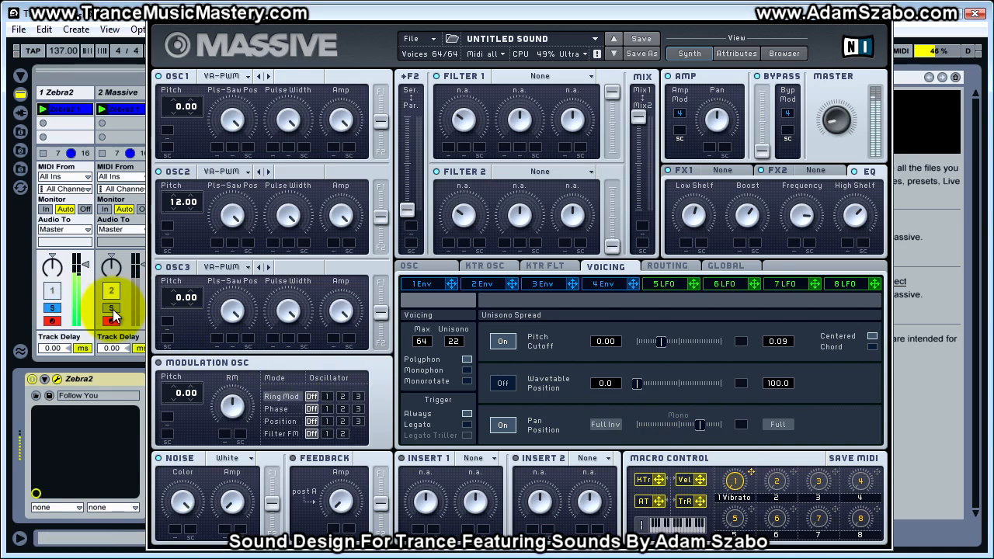
Raise the EQ's High Shelf further, readjust the Master level and compare Massive with the soloed Zebra2 track.
click(112, 310)
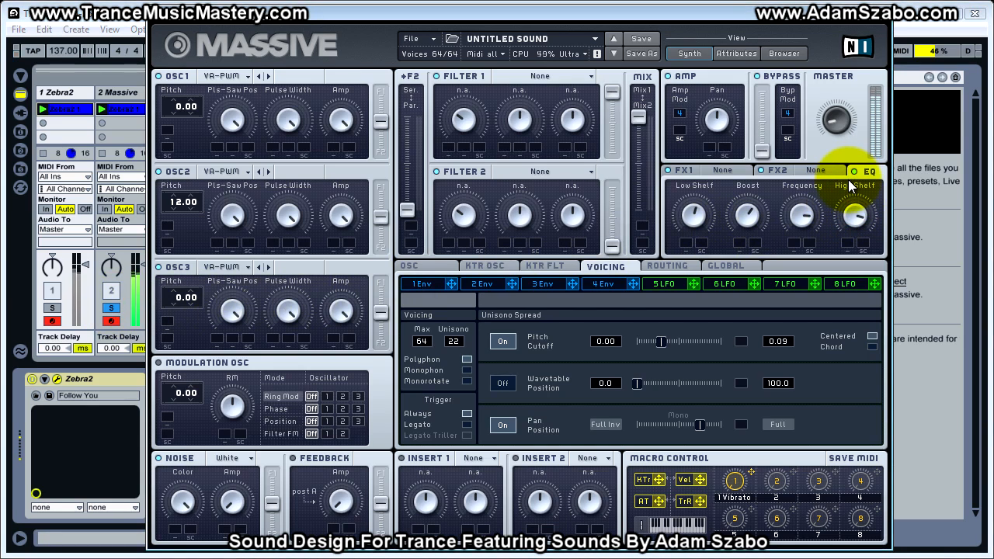
click(111, 308)
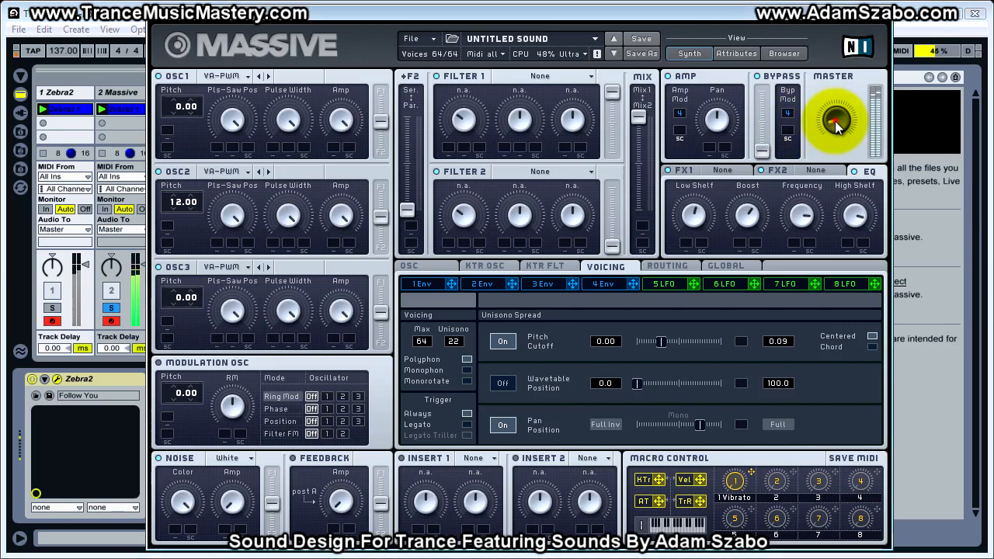
click(57, 309)
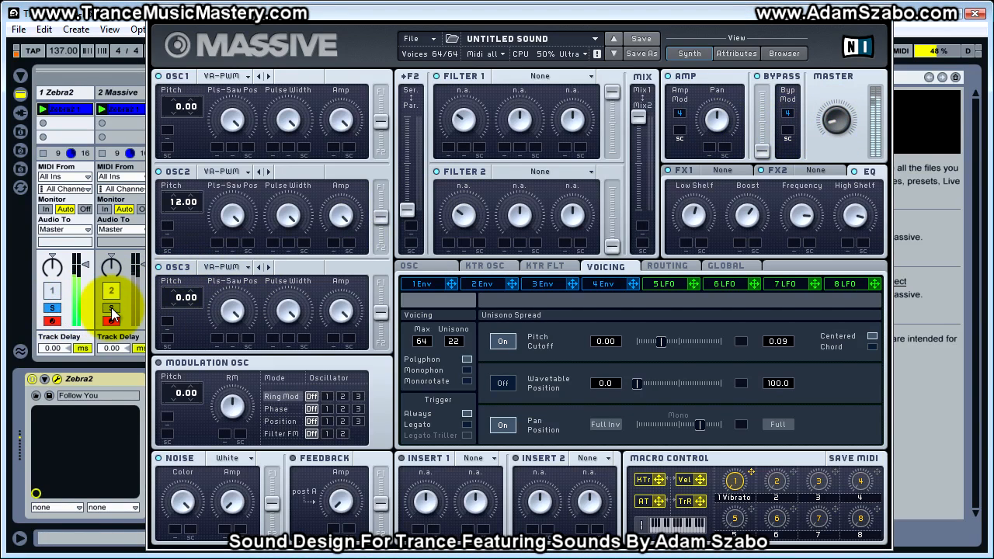
Solo Massive, fine-tune the EQ's Boost, High Shelf and Frequency, and compare the result with the soloed Zebra2 track.
click(111, 307)
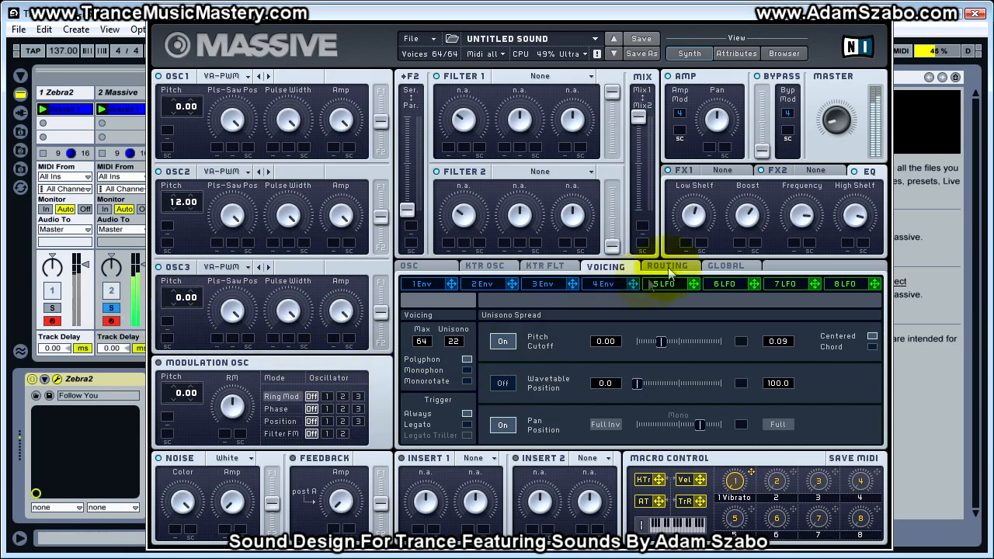
click(748, 216)
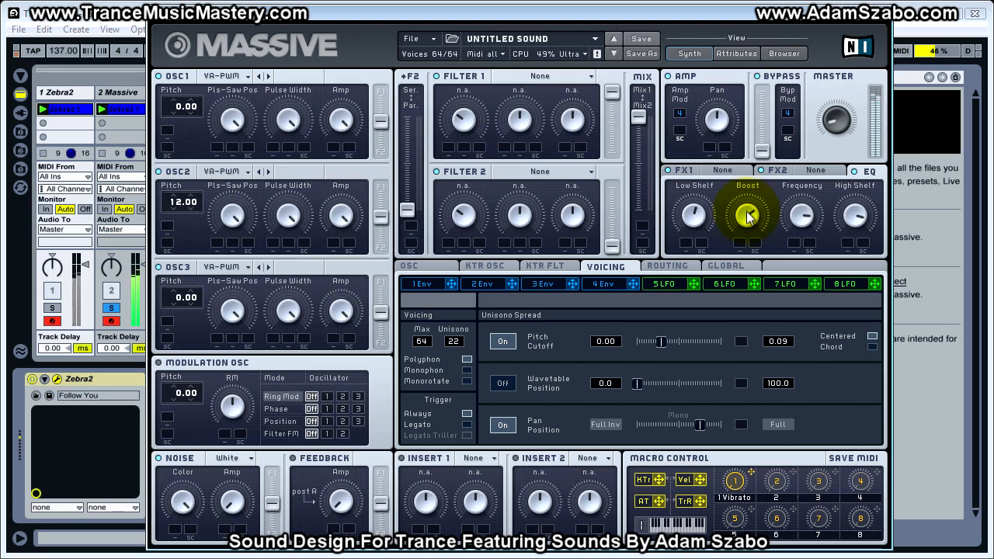
drag(850, 213, 850, 219)
drag(759, 210, 759, 216)
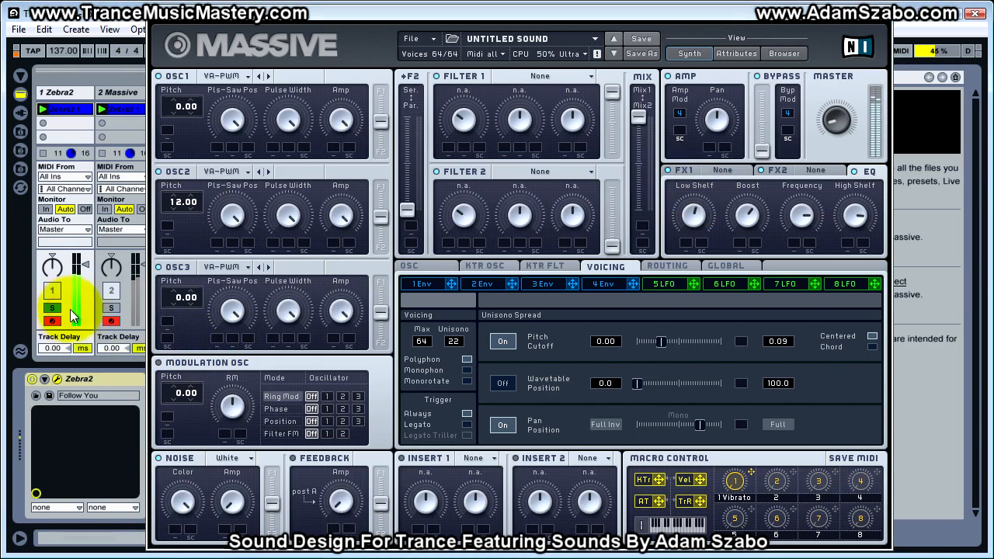
click(110, 309)
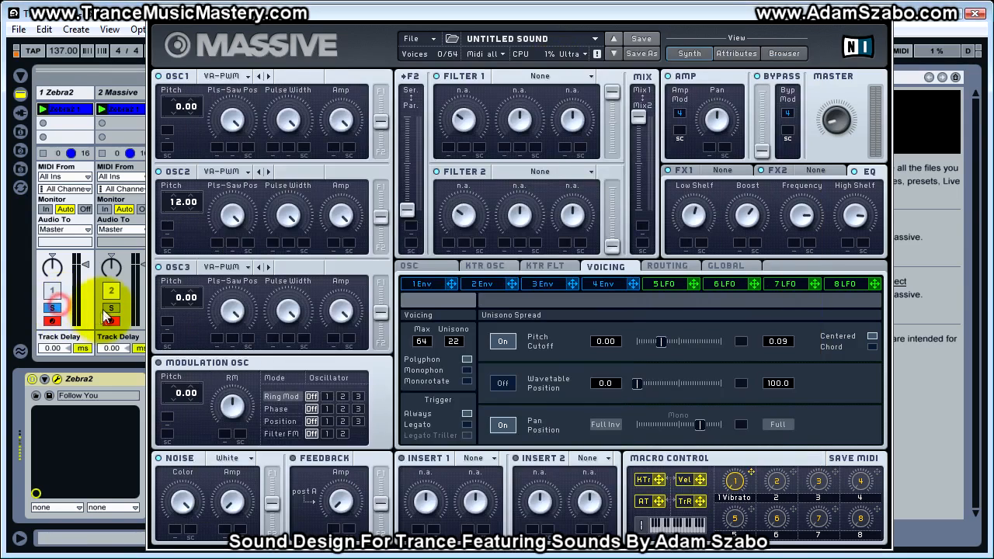
click(112, 309)
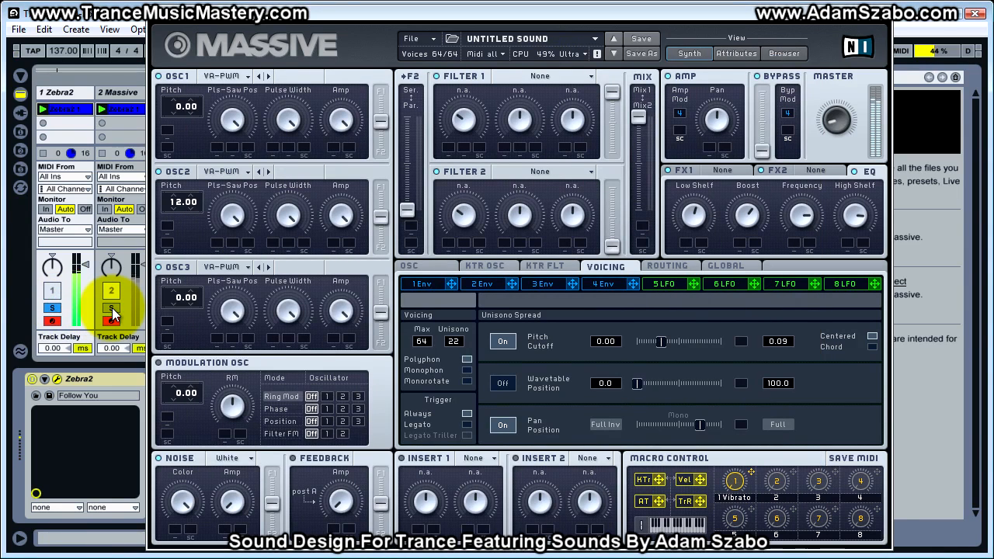
drag(802, 211, 800, 190)
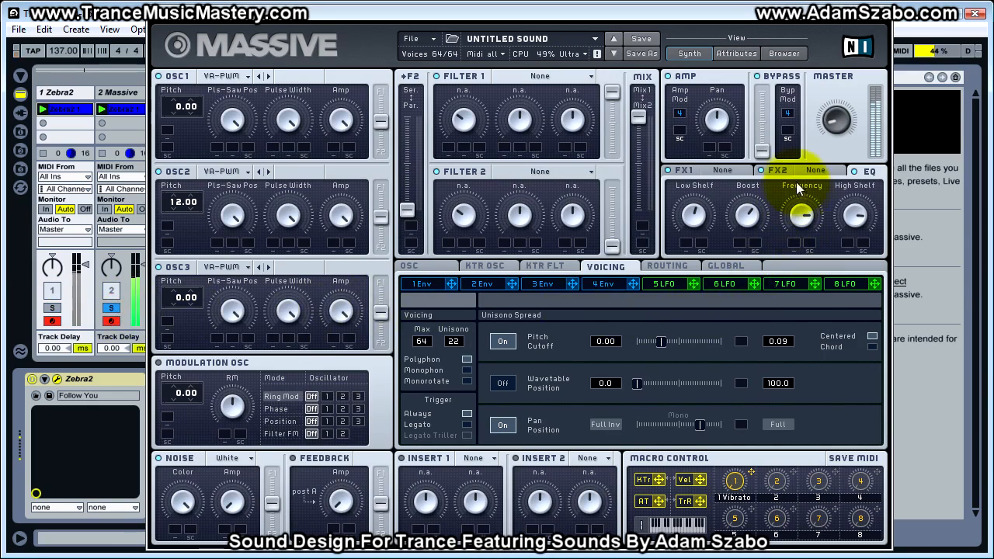
Load Reverb into Massive's FX1 slot with Dry/Wet just below halfway, Size above halfway, and Density and Color at maximum.
click(720, 174)
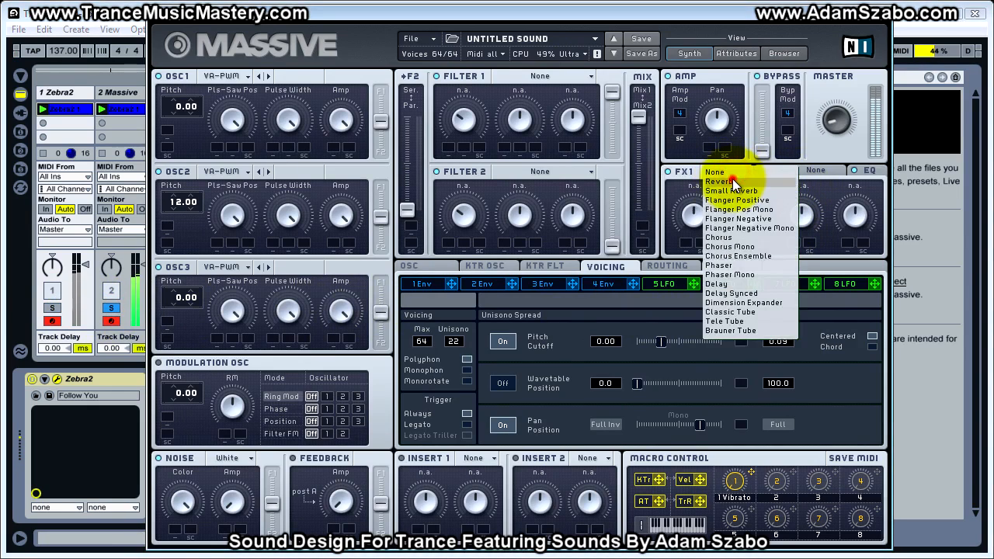
click(733, 177)
click(697, 220)
click(746, 219)
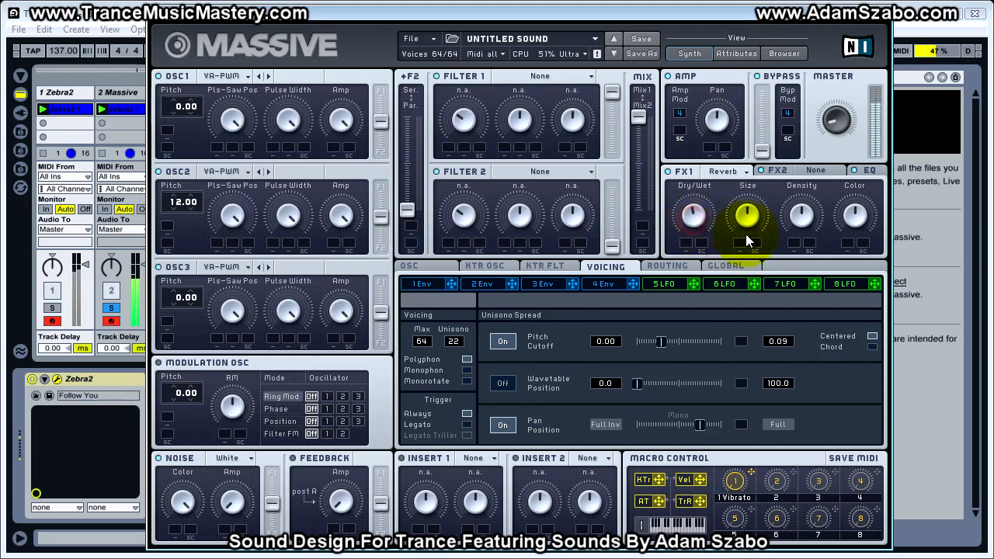
click(802, 218)
drag(859, 216, 865, 137)
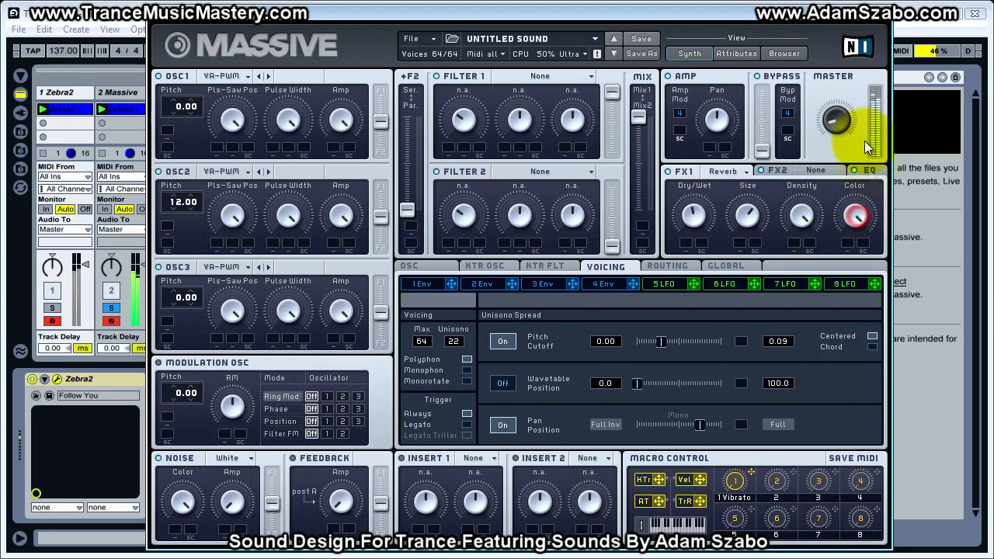
Raise the reverb's Dry/Wet to about halfway, comparing Massive with Zebra2 by soloing the tracks alternately.
click(691, 217)
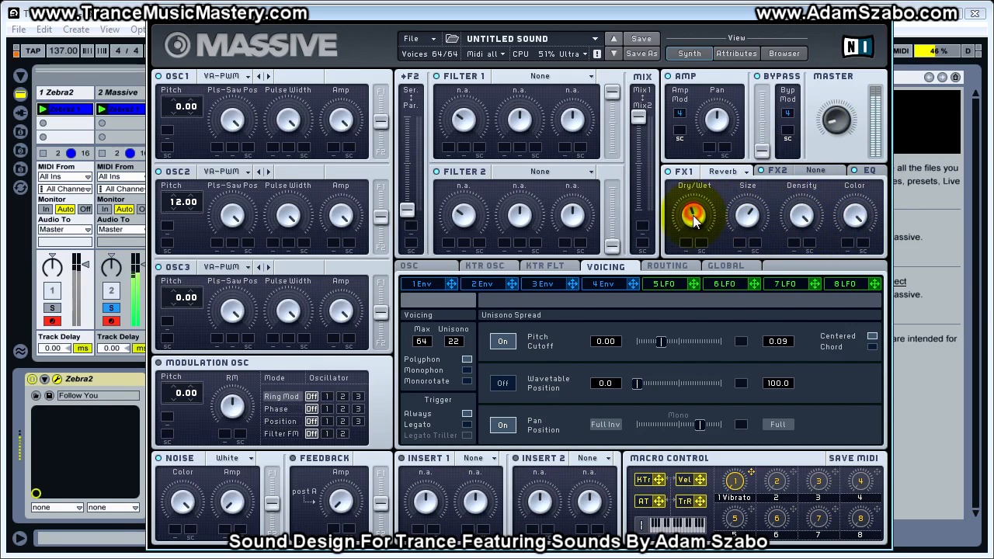
click(111, 310)
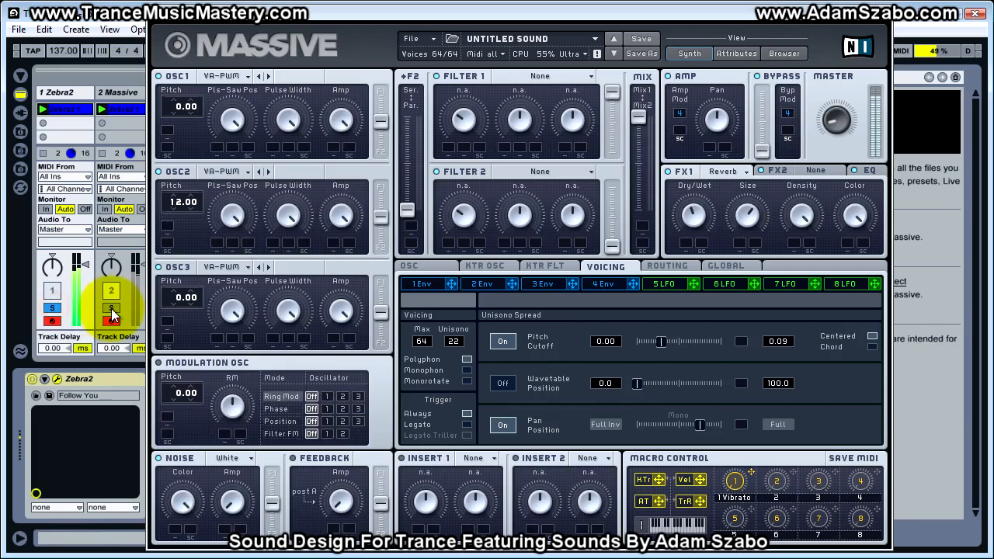
click(111, 309)
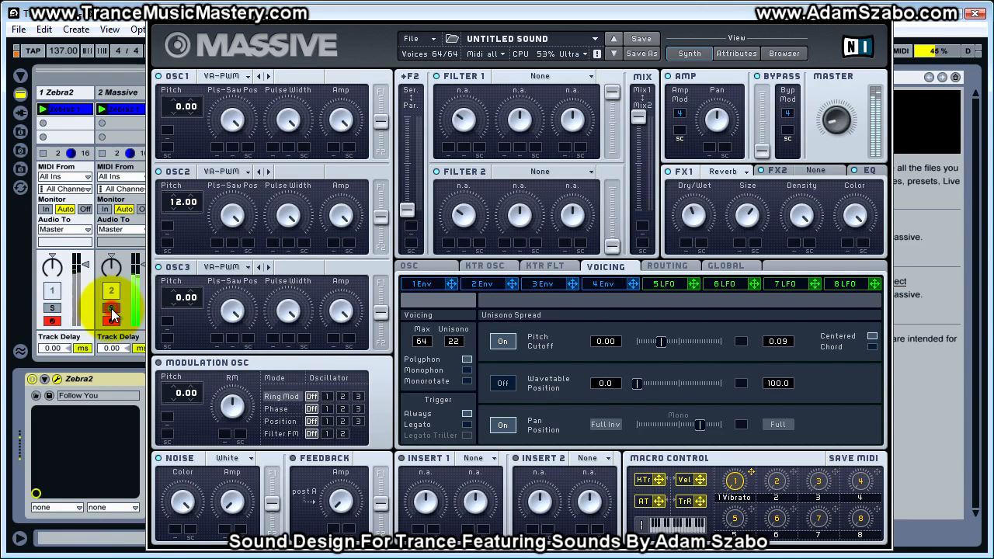
click(704, 212)
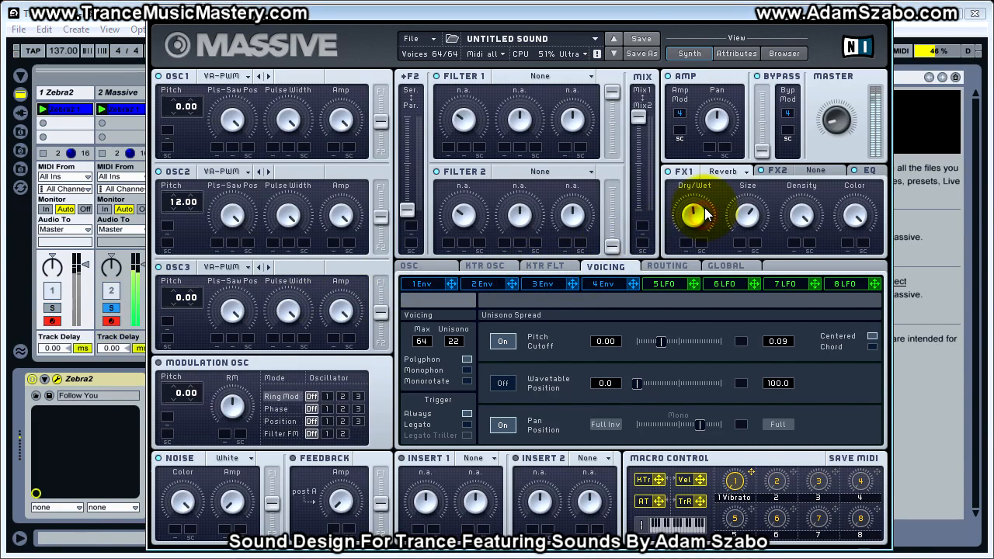
click(53, 309)
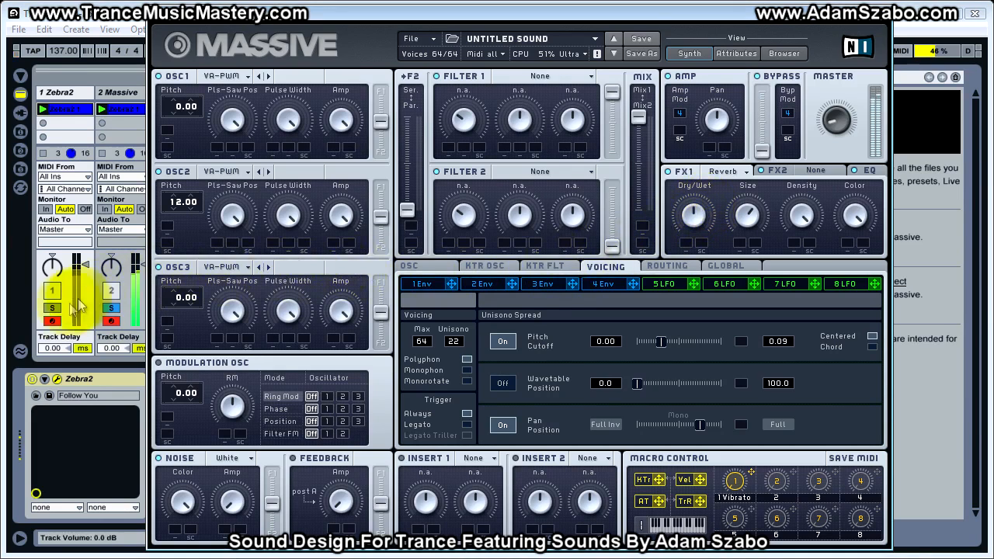
click(110, 309)
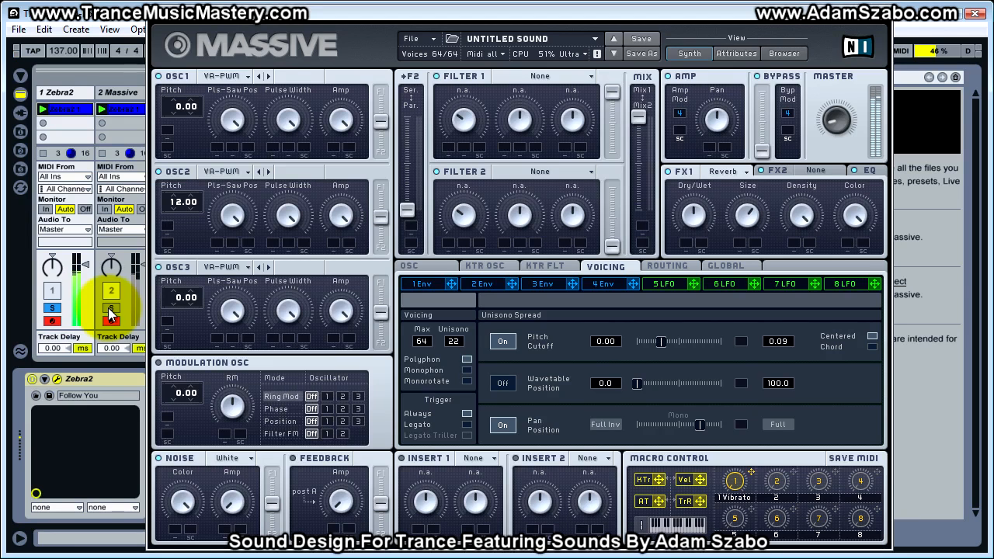
click(108, 308)
Readjust Massive's Master level for the added reverb and compare its loudness with the Zebra2 track.
click(829, 127)
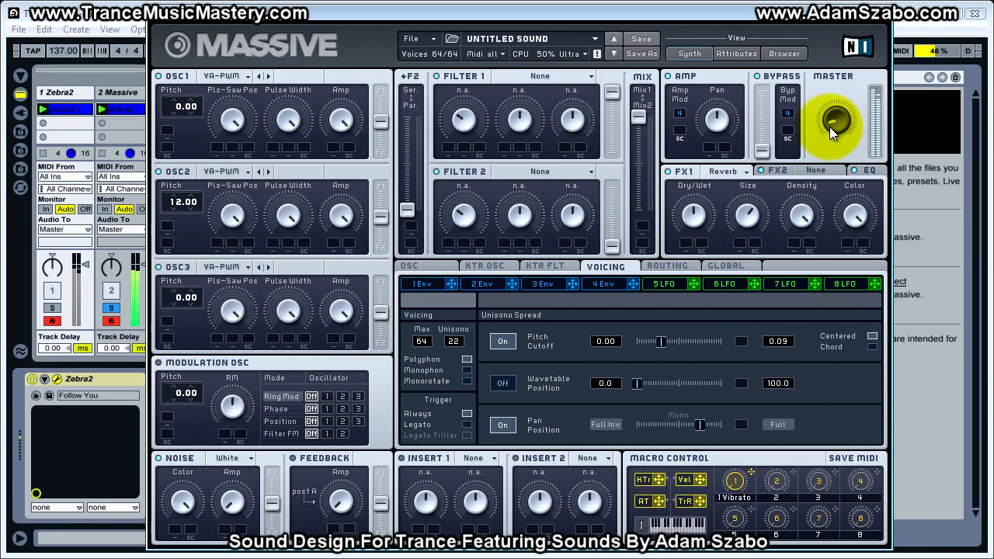
click(52, 308)
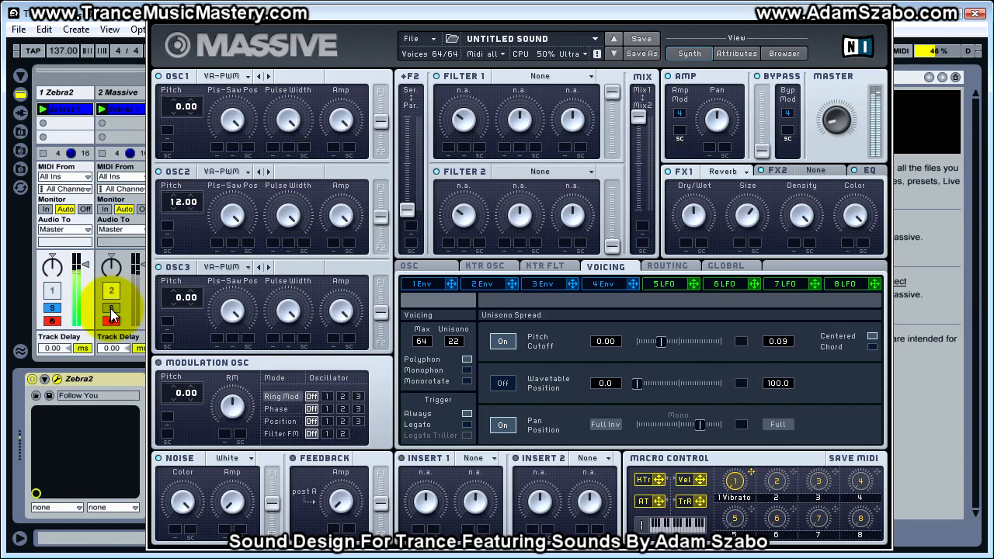
click(111, 309)
click(52, 307)
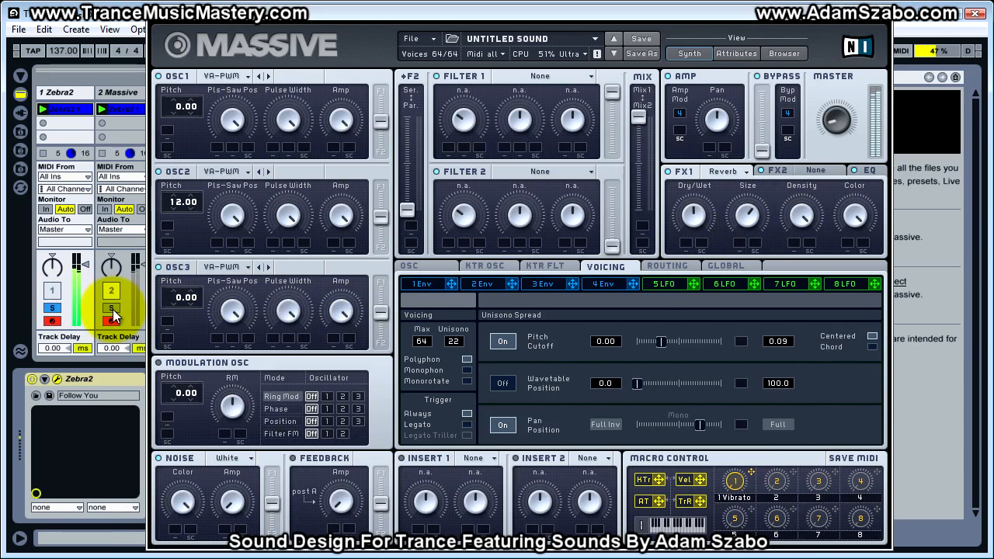
click(111, 309)
Lower the EQ's High Shelf slightly and check Massive's brightness against the soloed Zebra2 track.
click(864, 170)
drag(858, 211, 857, 217)
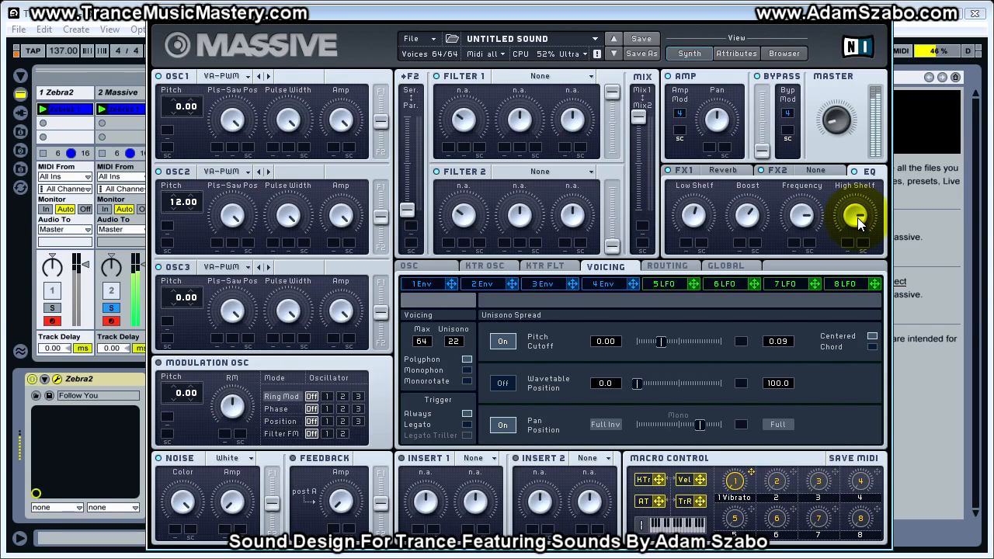
click(111, 309)
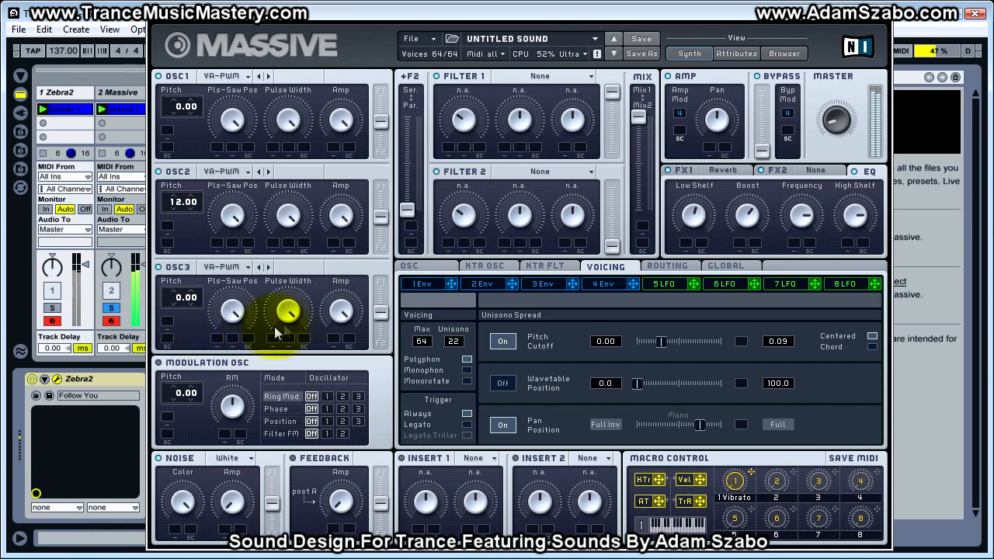
click(110, 312)
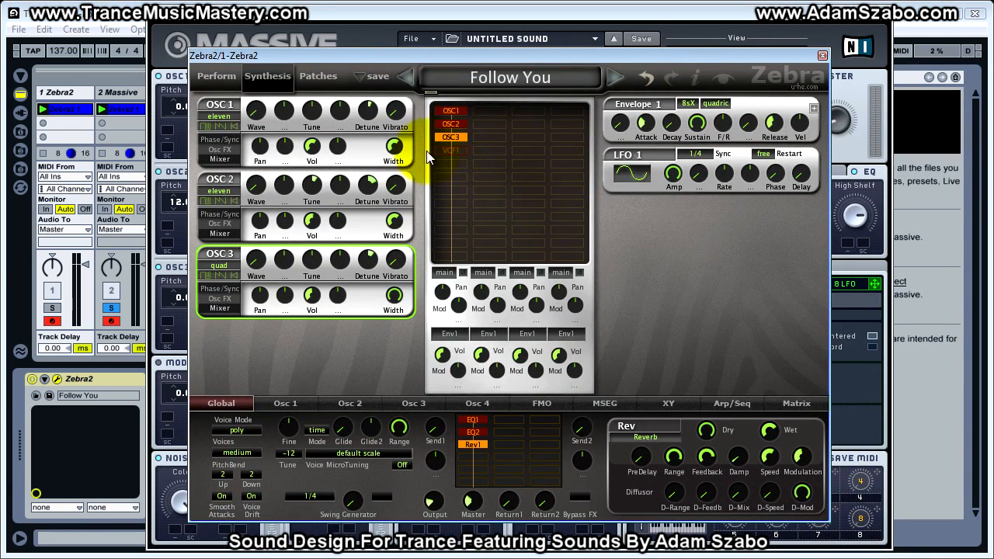
Enable the VCF1 filter module in Zebra2's Follow You patch and bring the Massive window back to the front.
click(457, 151)
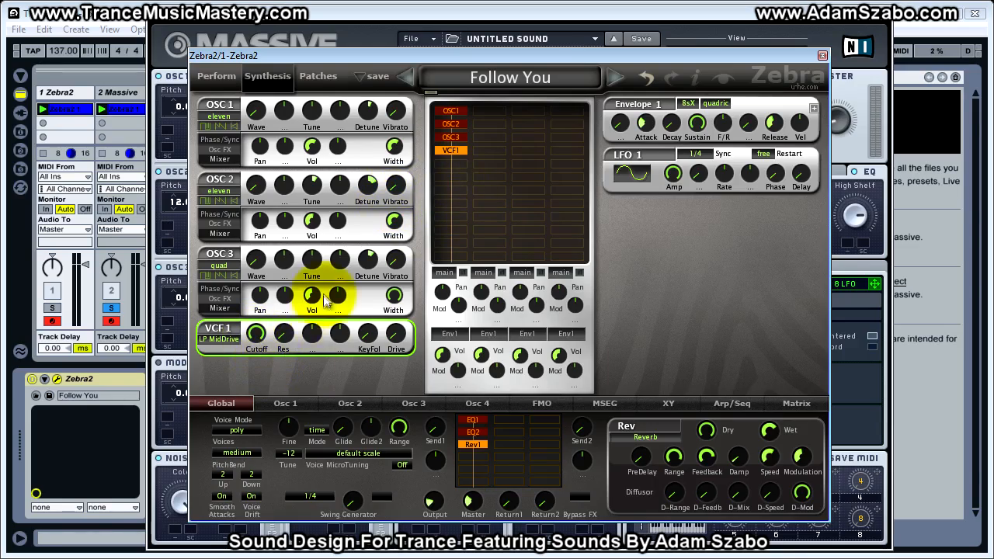
drag(438, 56, 472, 91)
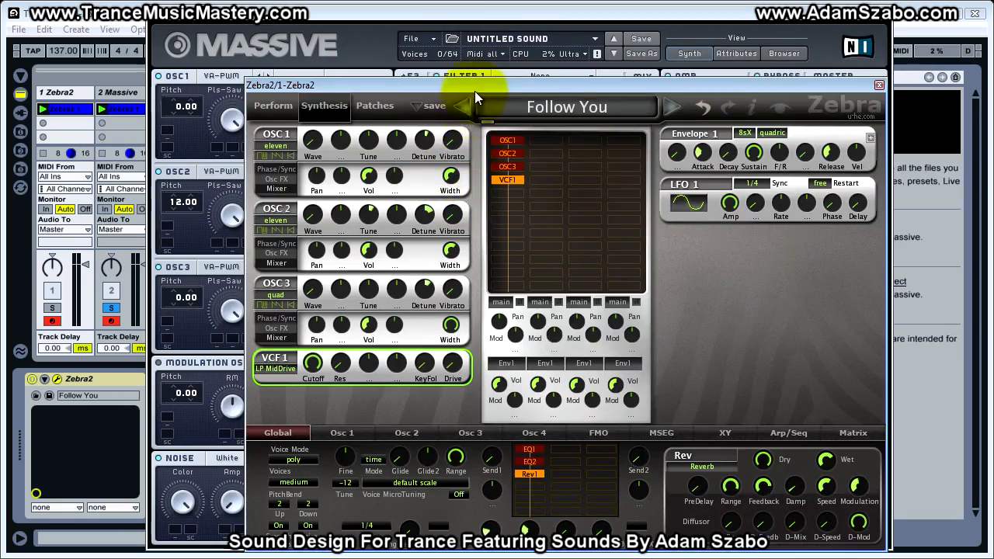
click(477, 73)
Play the clips and compare the filtered Zebra2 patch with Massive by soloing the two tracks alternately.
click(52, 308)
key(space)
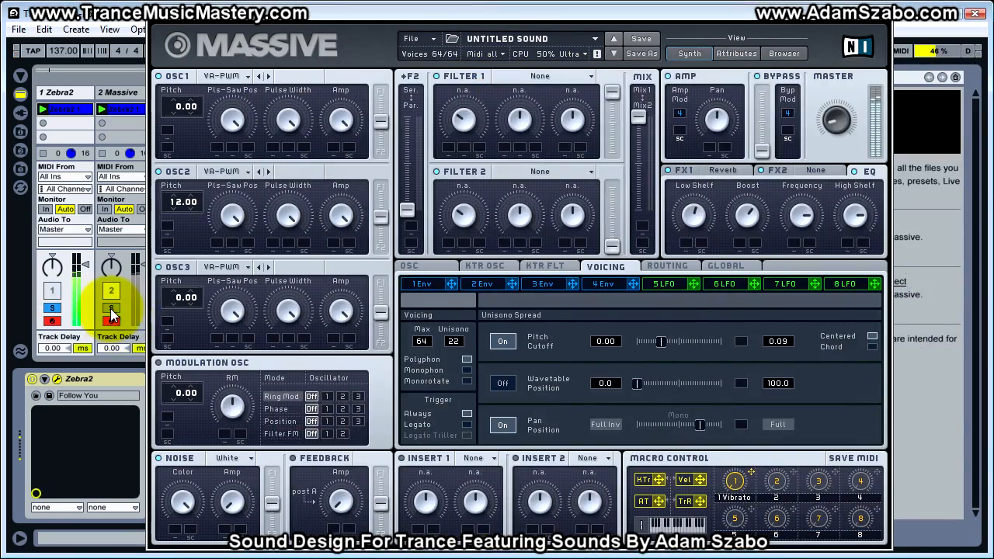
click(111, 310)
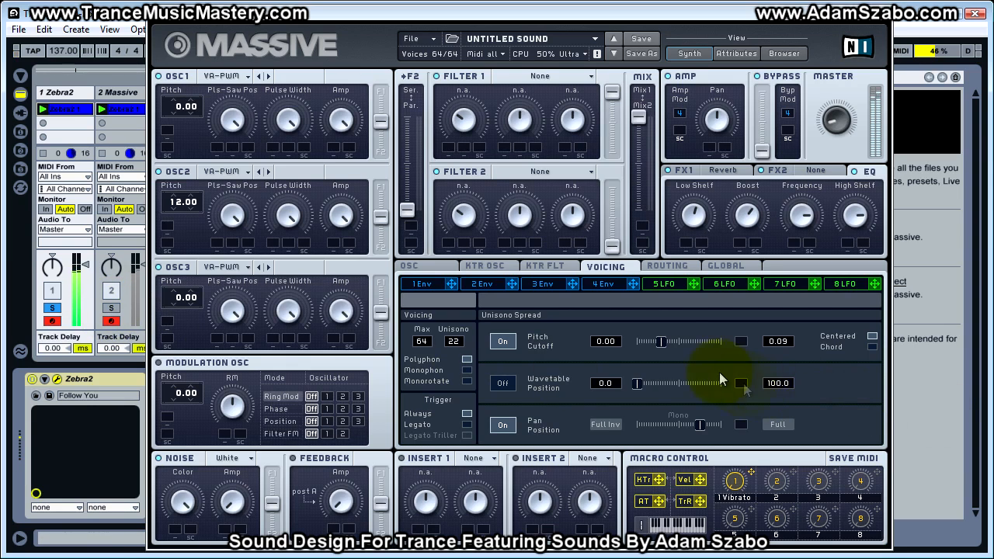
click(112, 311)
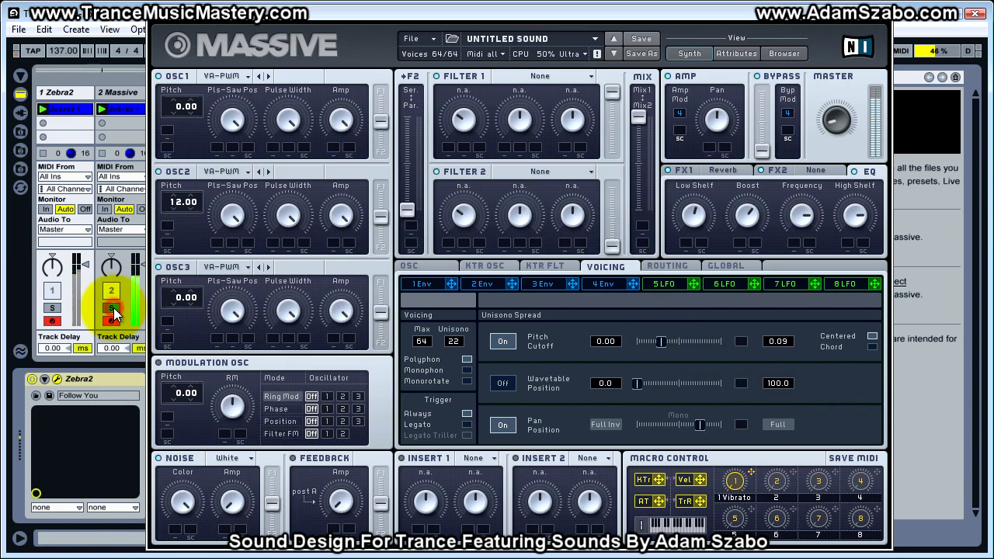
click(53, 311)
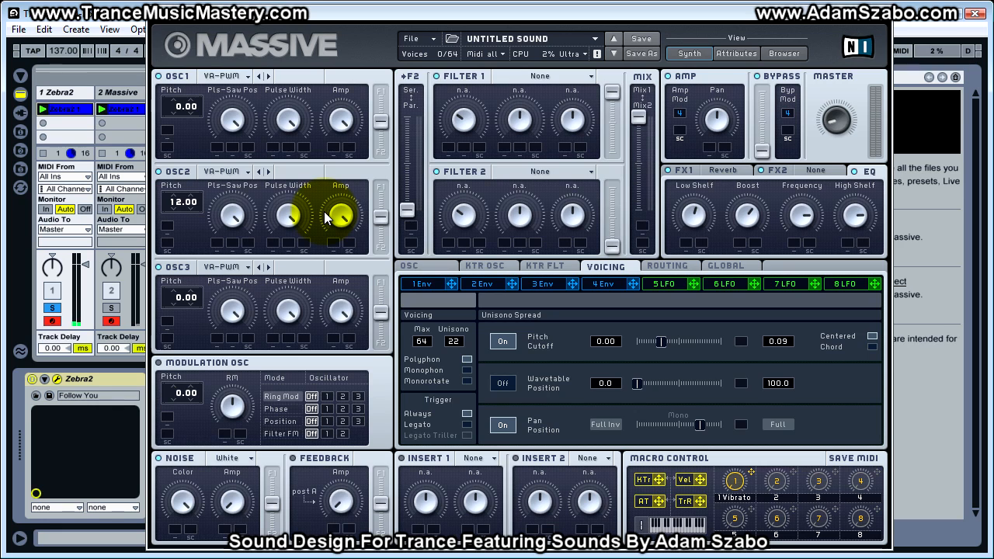
Set Massive's Filter 1 to Lowpass 4 with the Cutoff fully open and the Resonance at minimum.
click(544, 77)
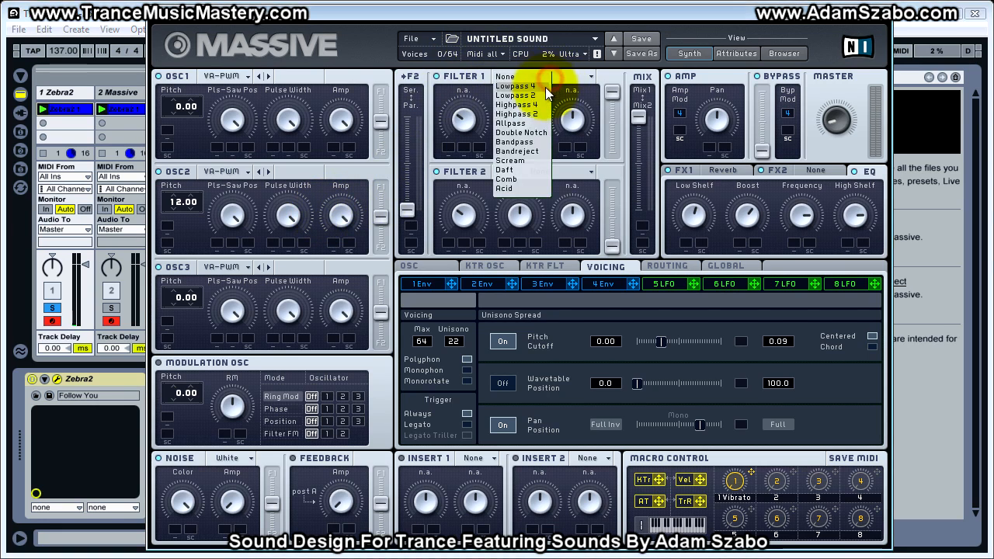
click(537, 85)
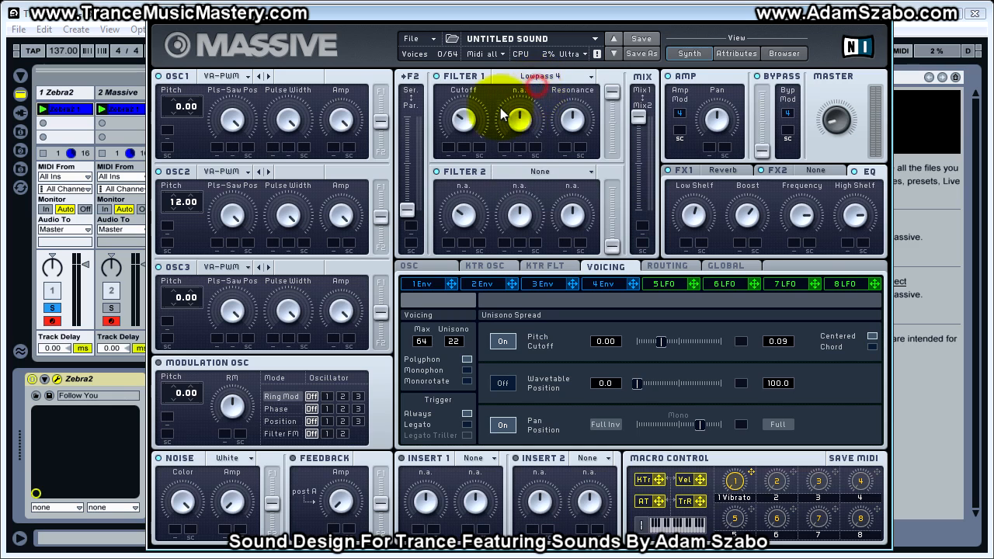
drag(465, 125, 468, 3)
drag(458, 120, 460, 73)
drag(583, 118, 611, 338)
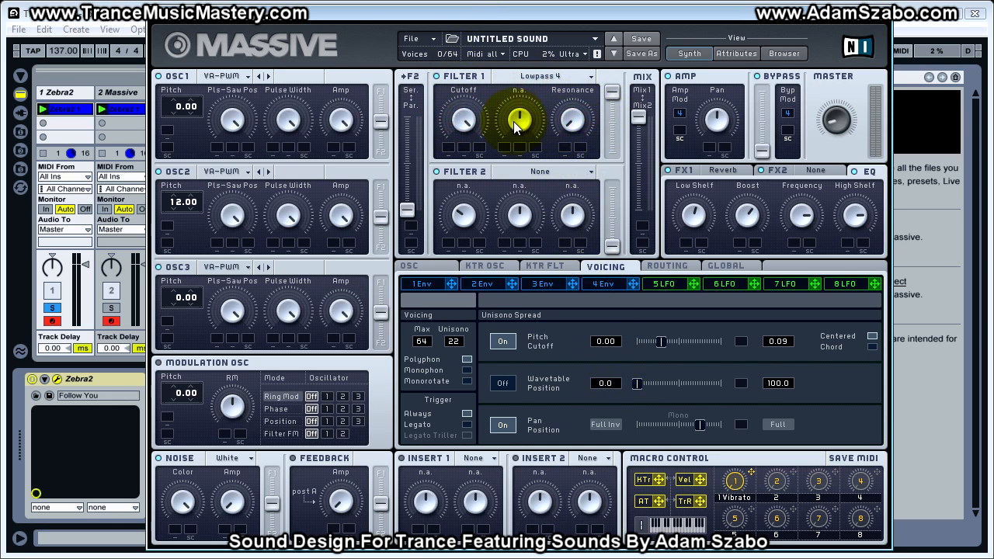
drag(465, 122, 466, 96)
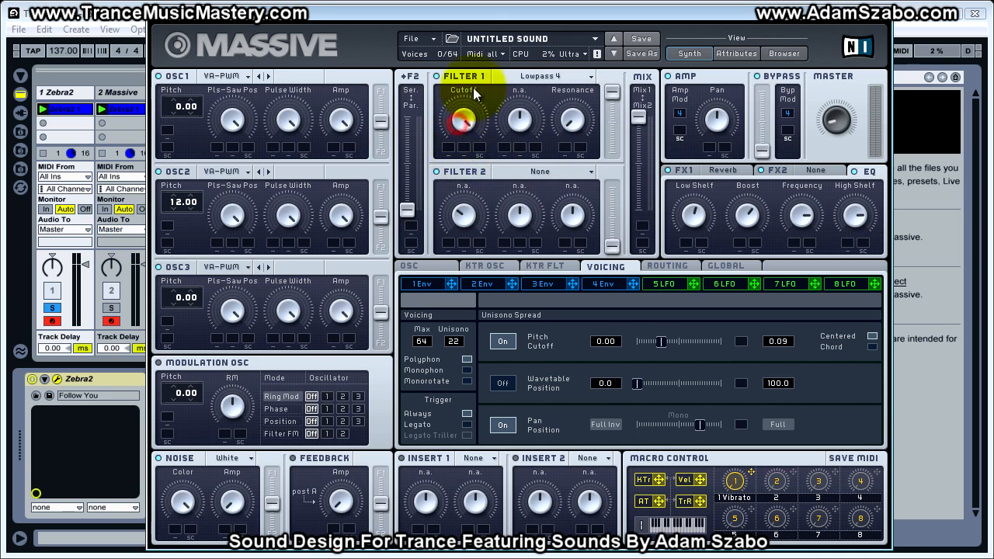
Solo Massive, raise Filter 1's Resonance slightly with the Cutoff kept fully open, and readjust the Master level against Zebra2.
click(111, 309)
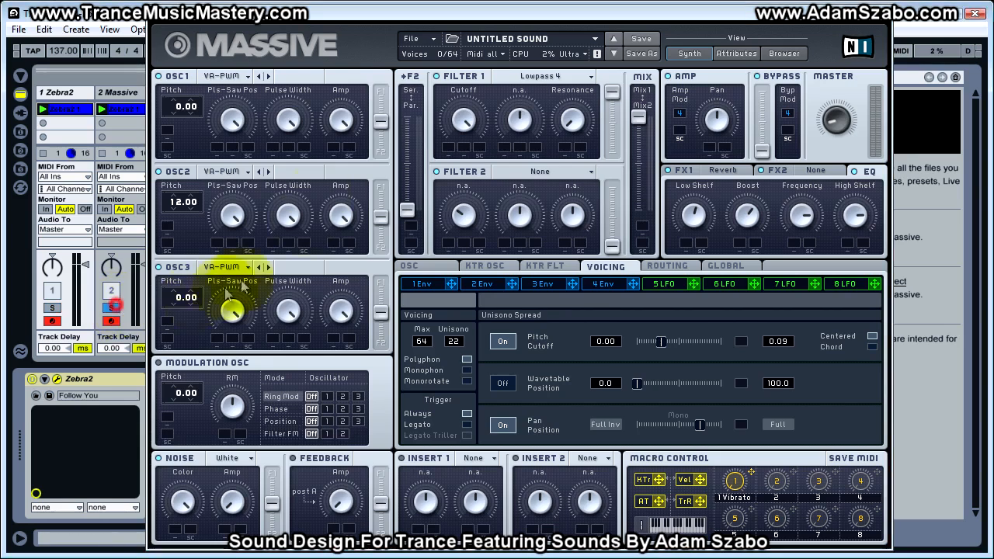
drag(467, 121, 458, 173)
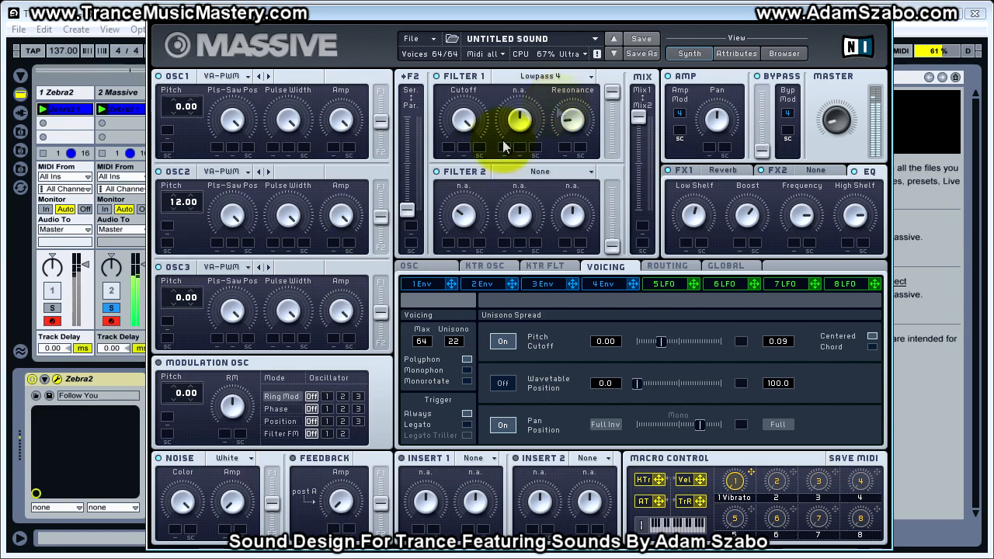
click(112, 308)
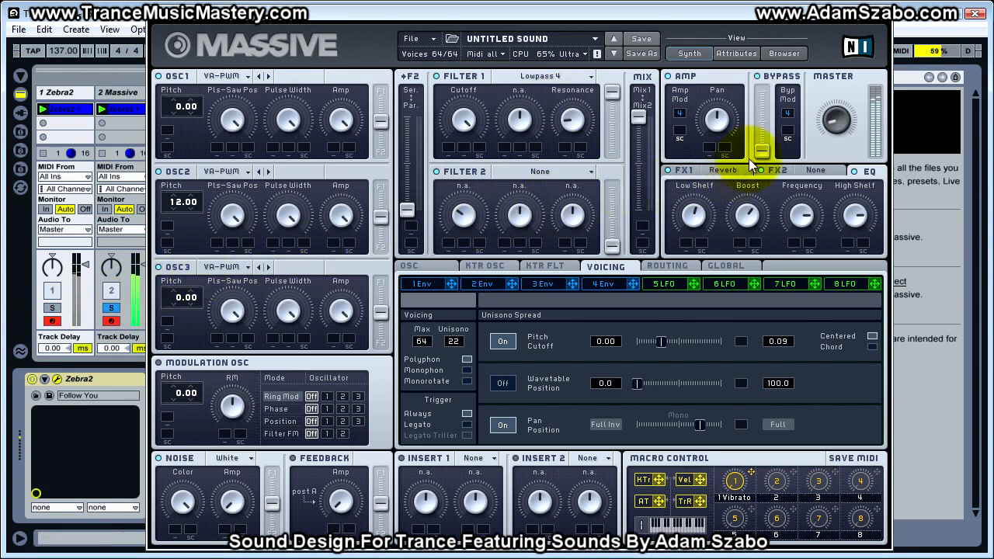
drag(832, 122, 831, 122)
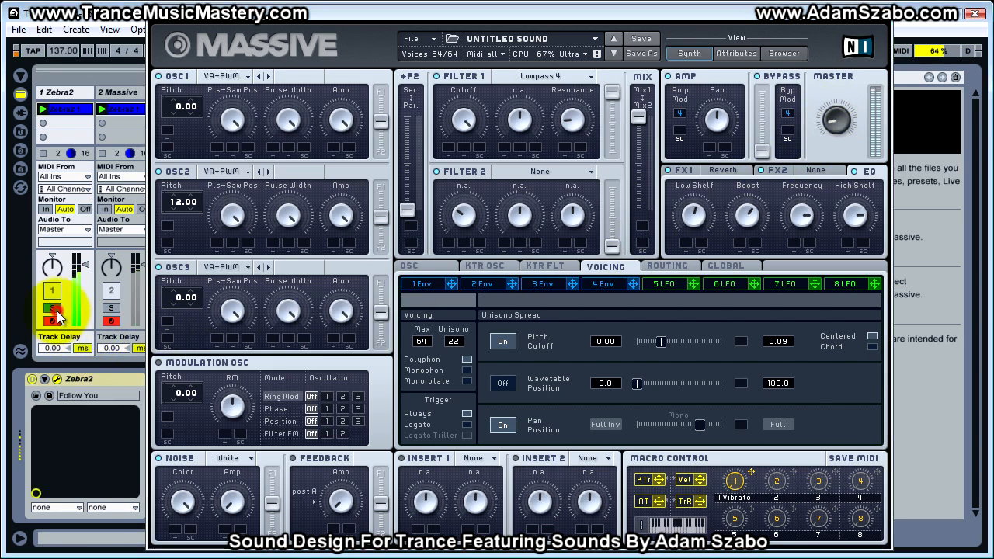
Enlarge the session mixer to show the full track meters and compare the Zebra2 and Massive levels by soloing them alternately.
click(108, 308)
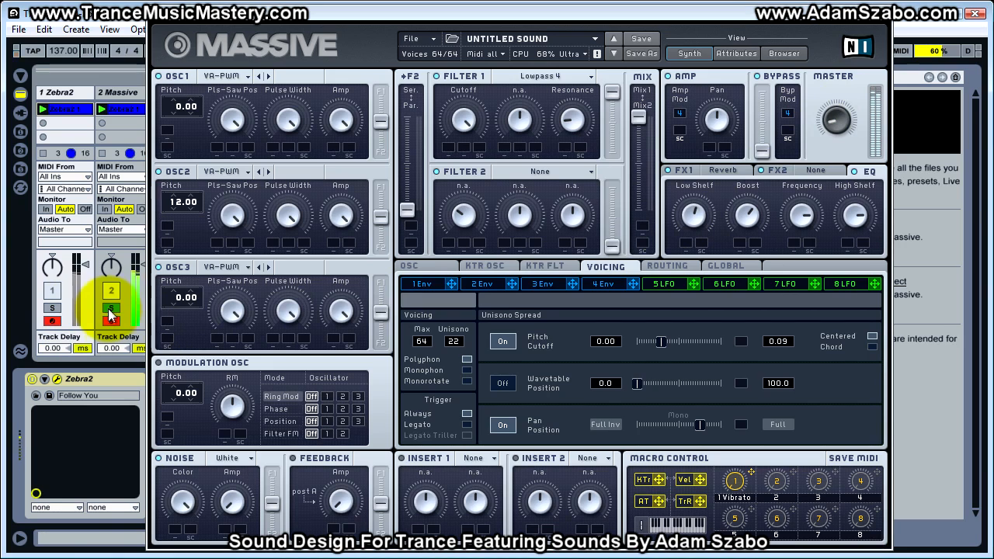
drag(120, 363, 123, 486)
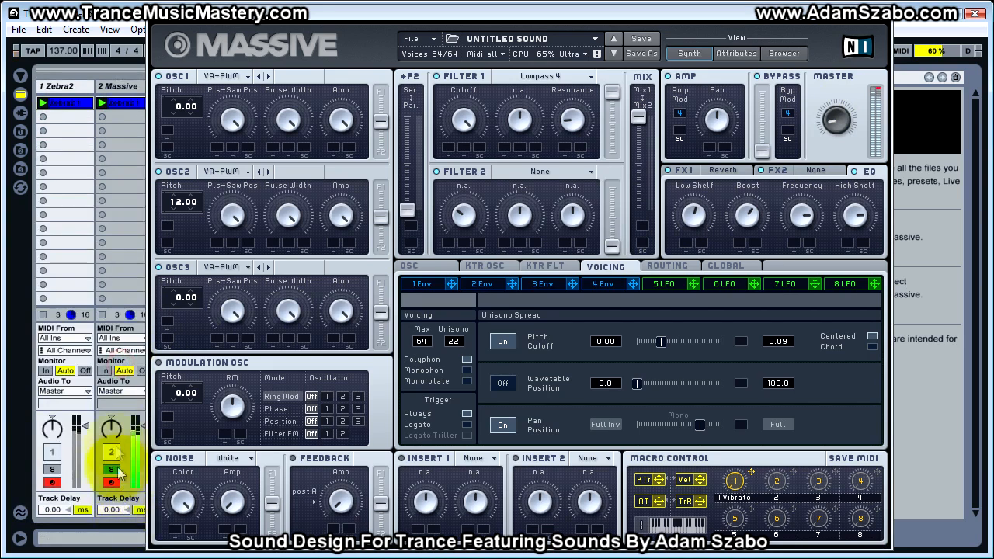
drag(121, 411, 151, 207)
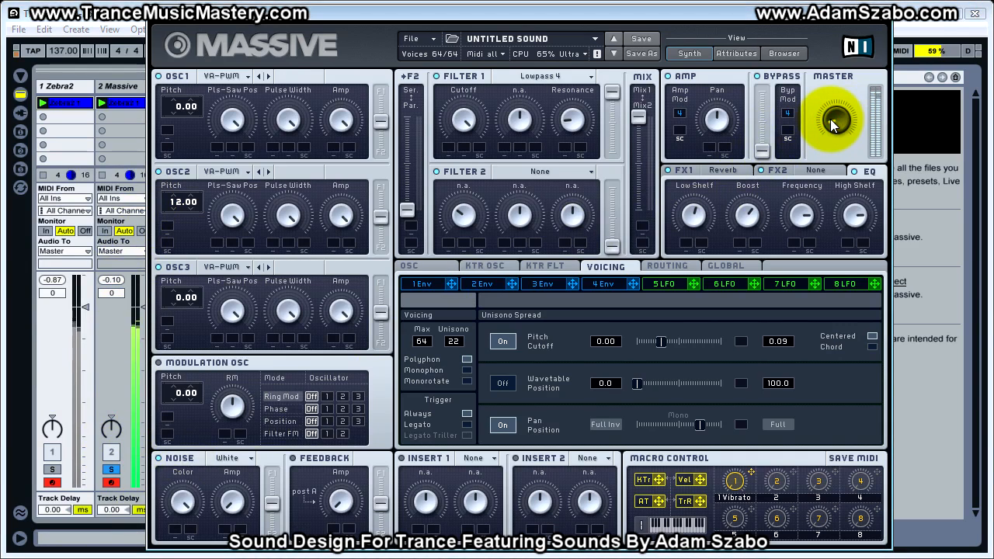
click(52, 471)
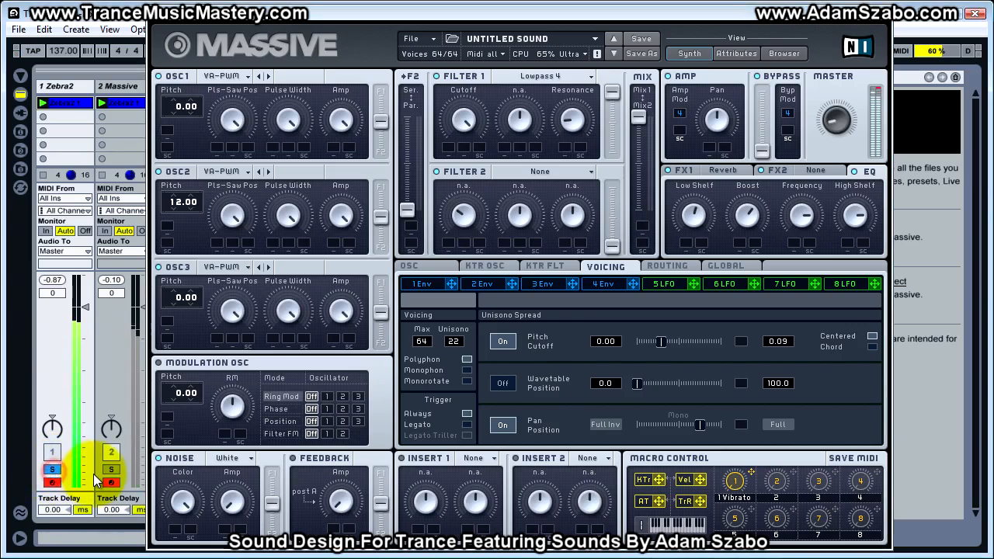
click(110, 471)
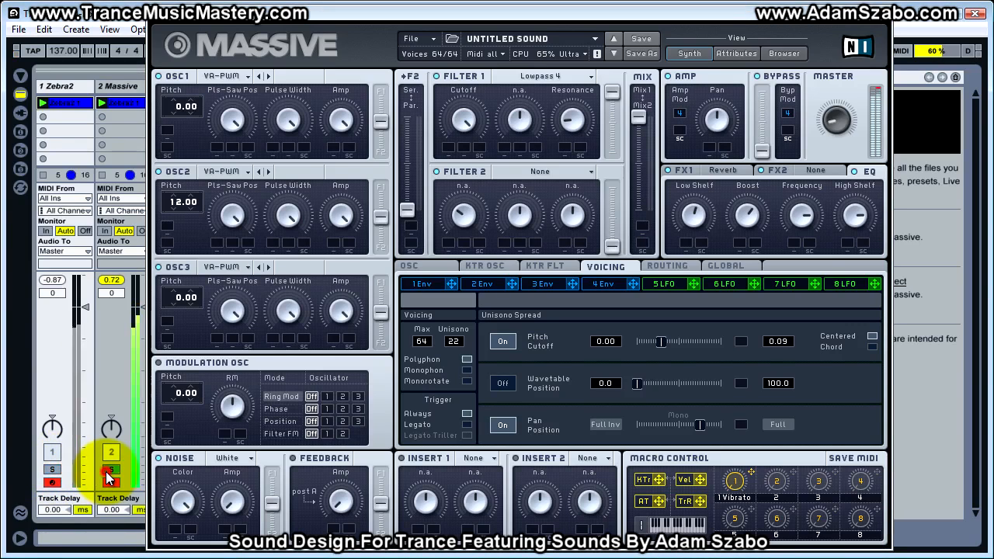
Lower the High Shelf of Massive's EQ slightly and check the brightness against Zebra2 by soloing each track in turn.
drag(842, 217, 847, 221)
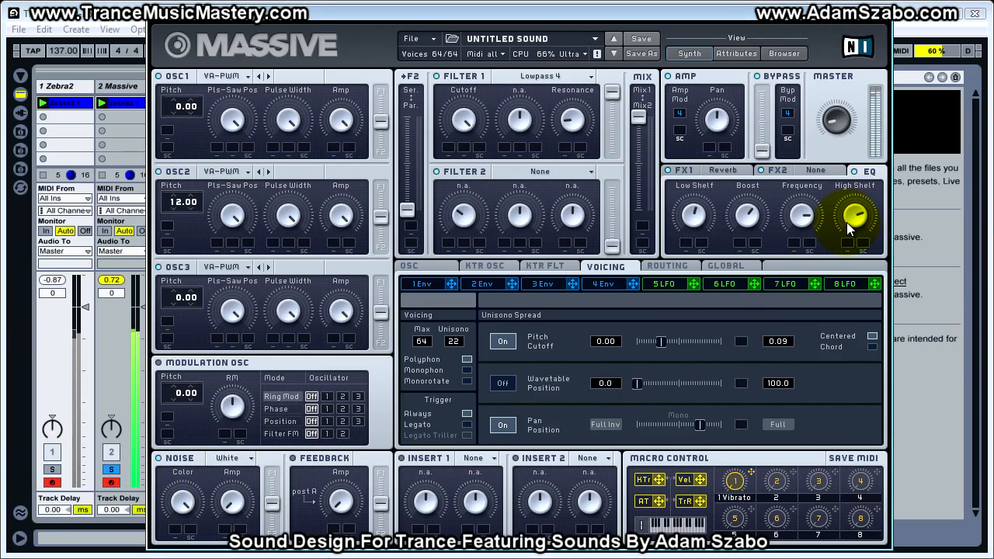
click(60, 470)
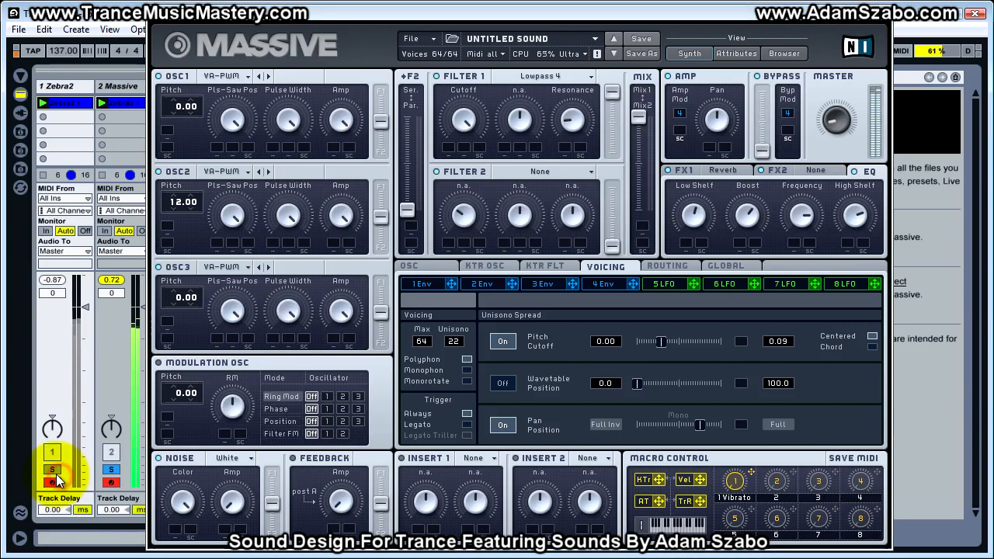
click(111, 471)
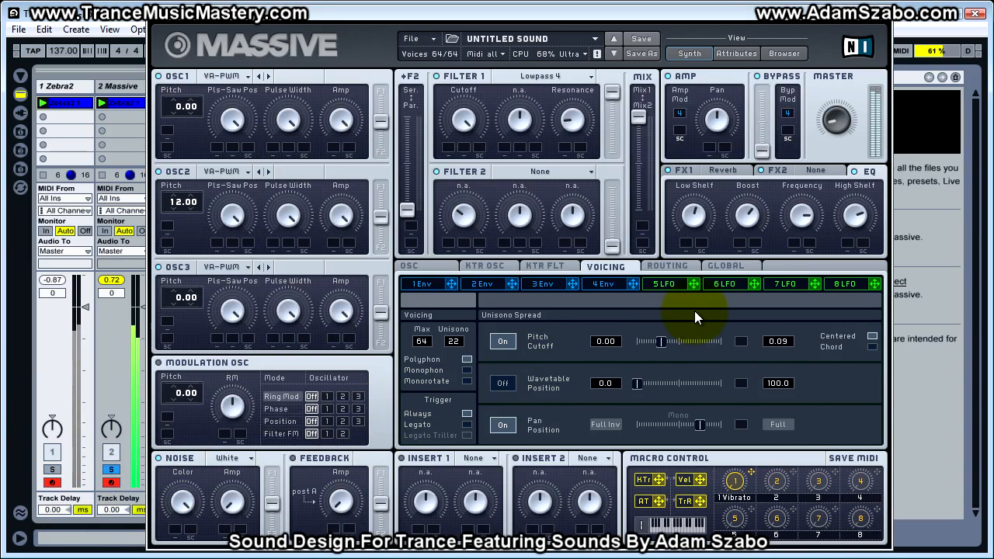